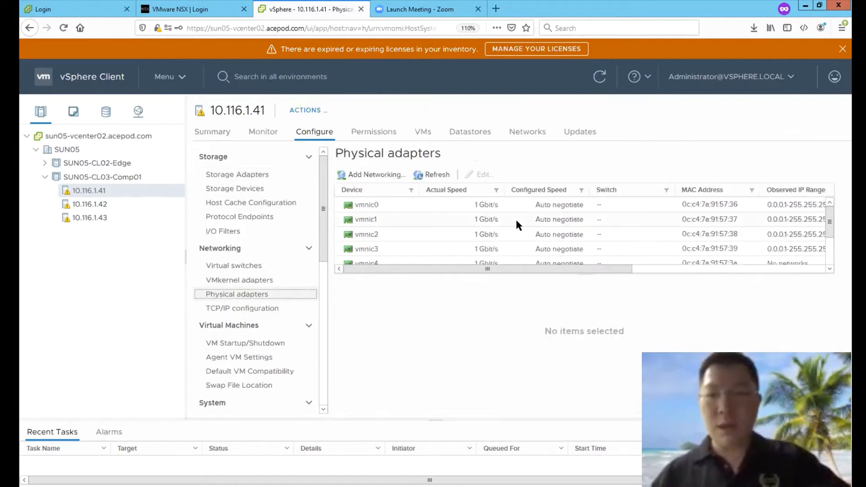
# Step: Show vmnic6's details in host 10.116.1.41's physical adapters and dismiss the expired-licenses banner
pyautogui.scroll(-2, 516, 218)
pyautogui.click(436, 243)
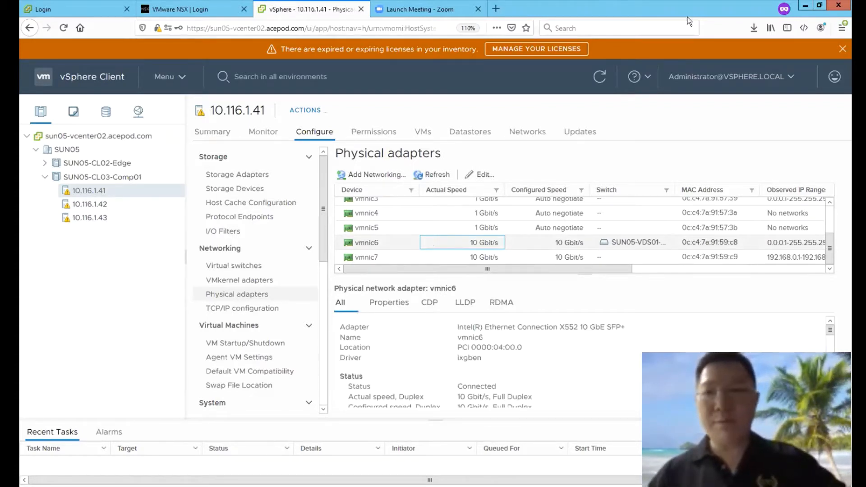
pyautogui.click(843, 49)
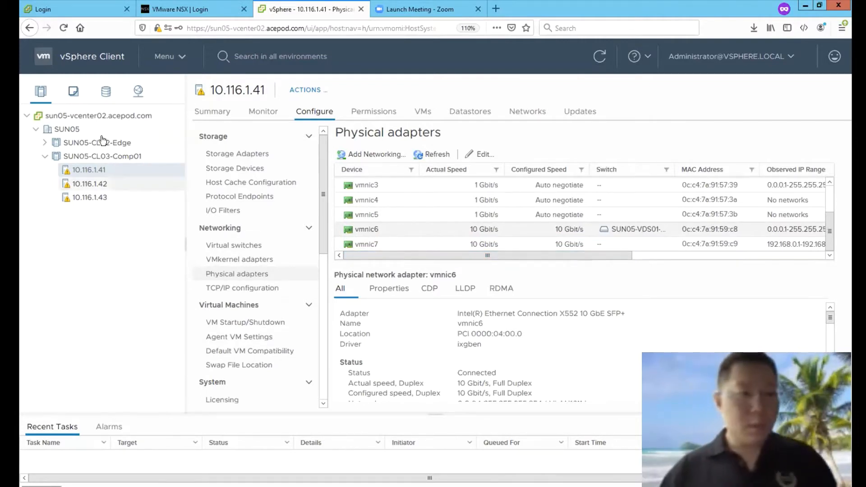
pyautogui.click(138, 91)
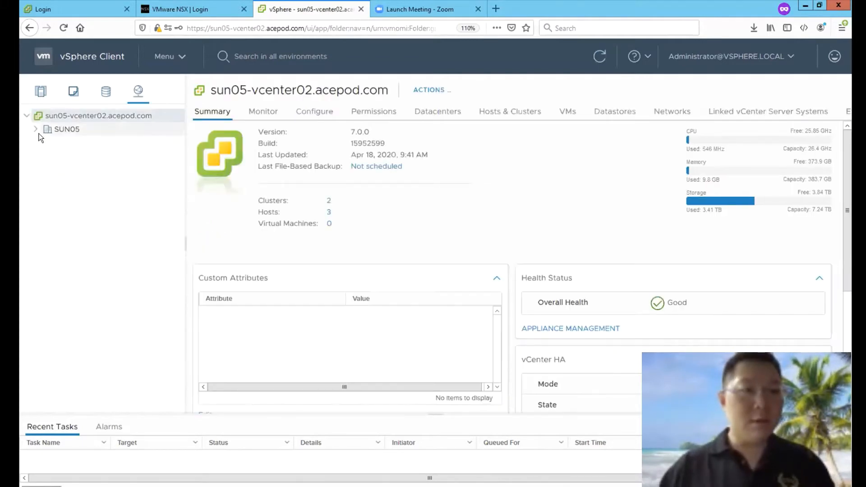
pyautogui.click(36, 130)
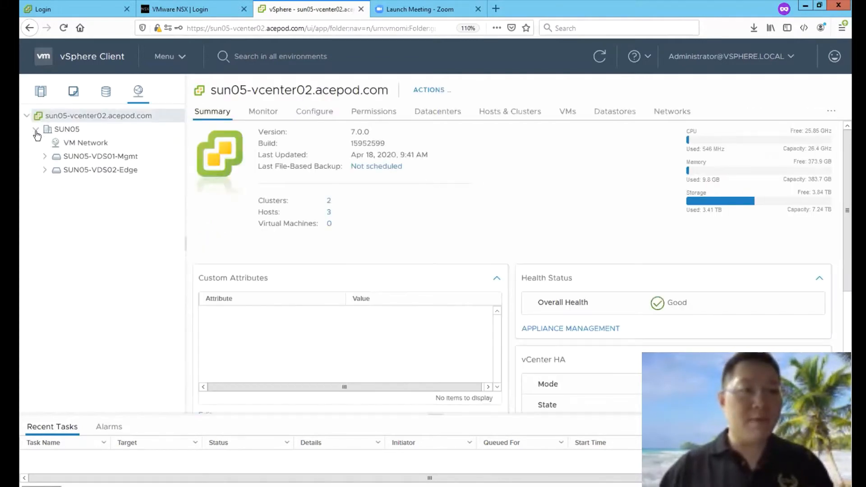
pyautogui.click(44, 157)
pyautogui.click(39, 253)
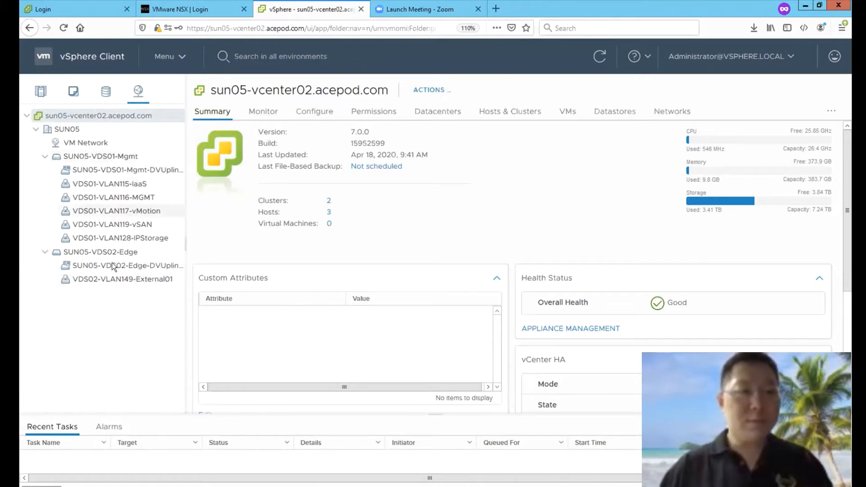
pyautogui.click(116, 156)
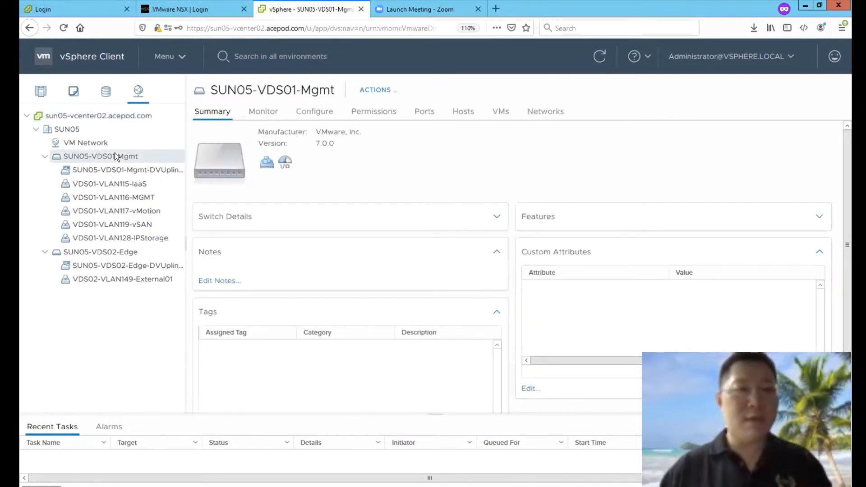
pyautogui.click(39, 92)
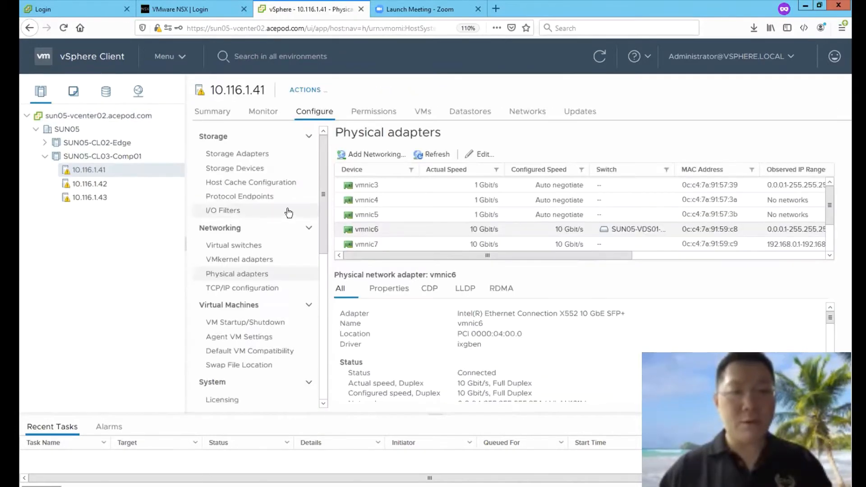
# Step: List the VMkernel adapters of hosts 10.116.1.42 and 10.116.1.43, glancing at Virtual switches along the way
pyautogui.click(239, 260)
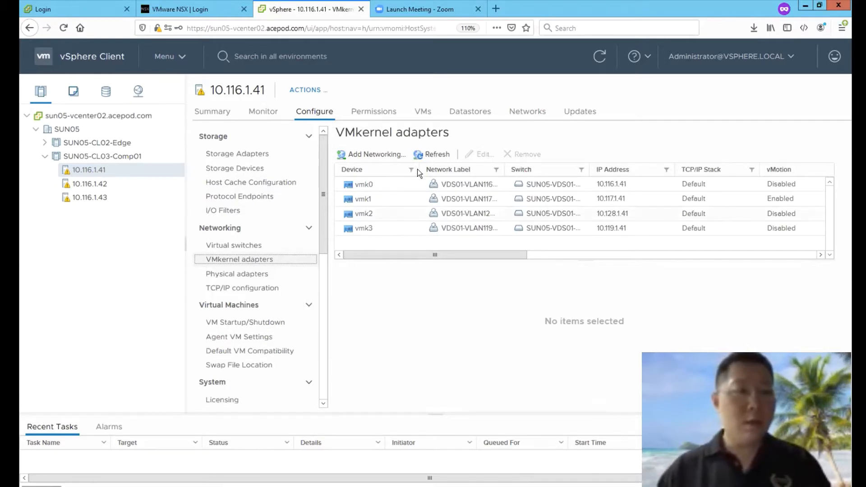
pyautogui.click(152, 179)
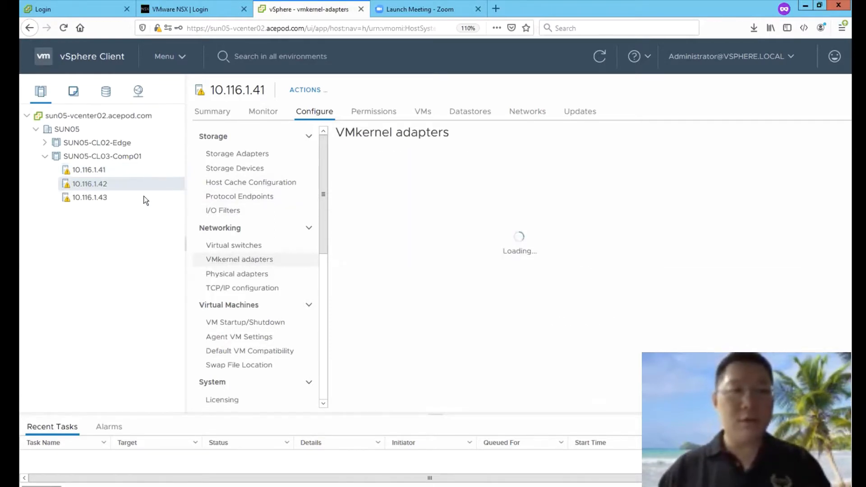
pyautogui.click(144, 198)
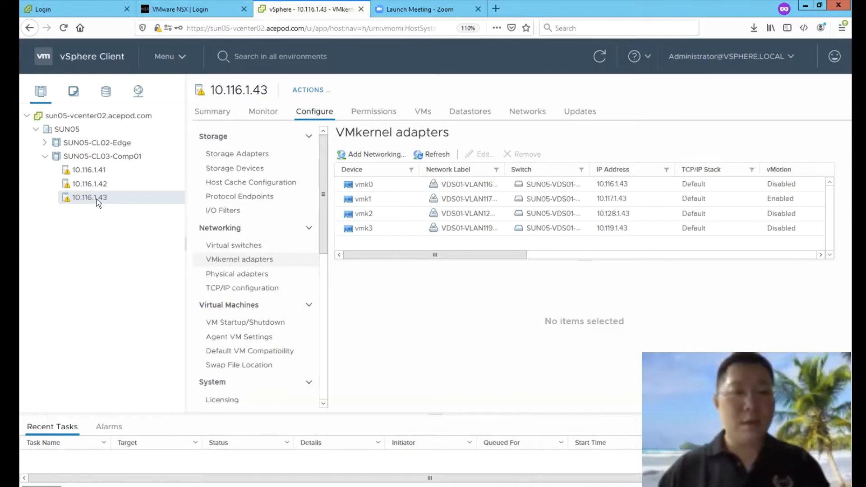
pyautogui.click(195, 248)
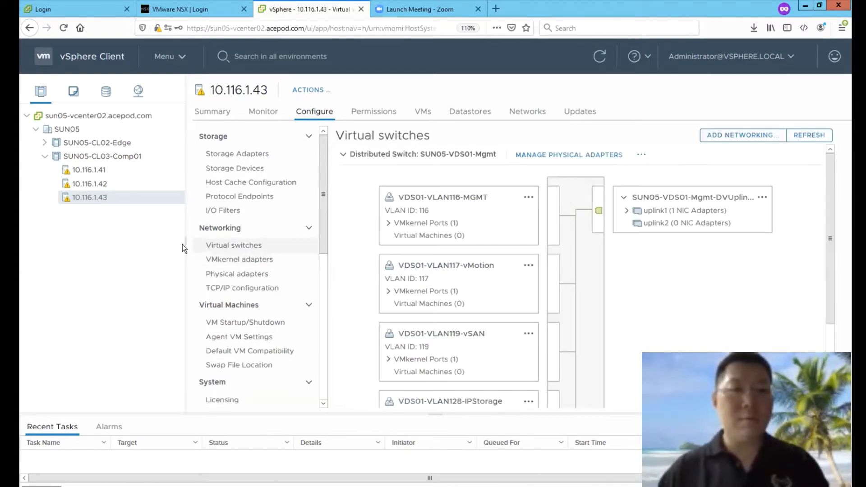
pyautogui.click(216, 260)
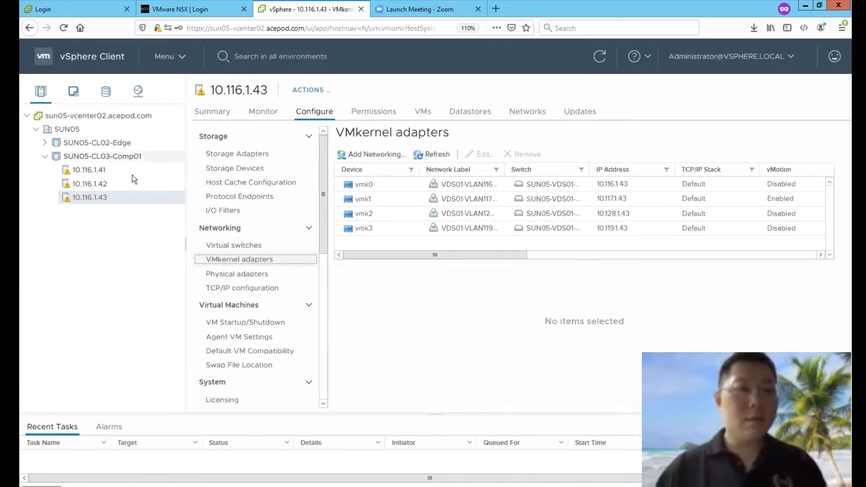
# Step: Sign in to NSX-T Manager as admin using the saved login credentials
pyautogui.click(209, 11)
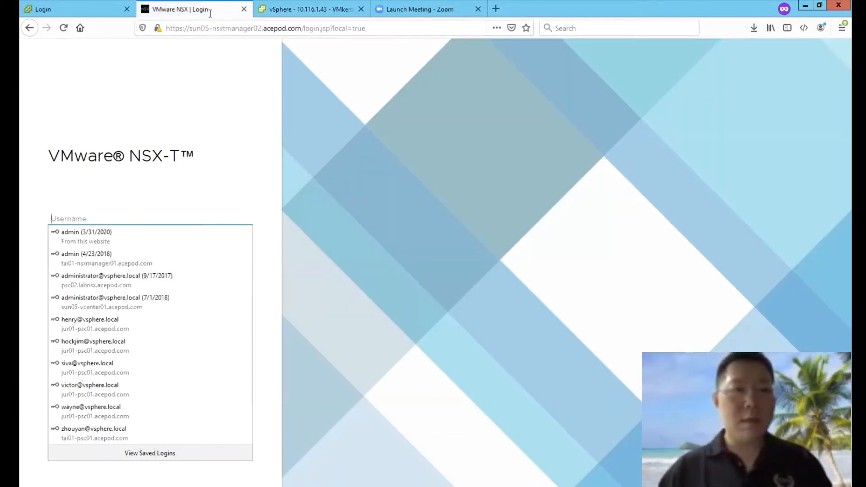
pyautogui.click(113, 220)
pyautogui.click(112, 234)
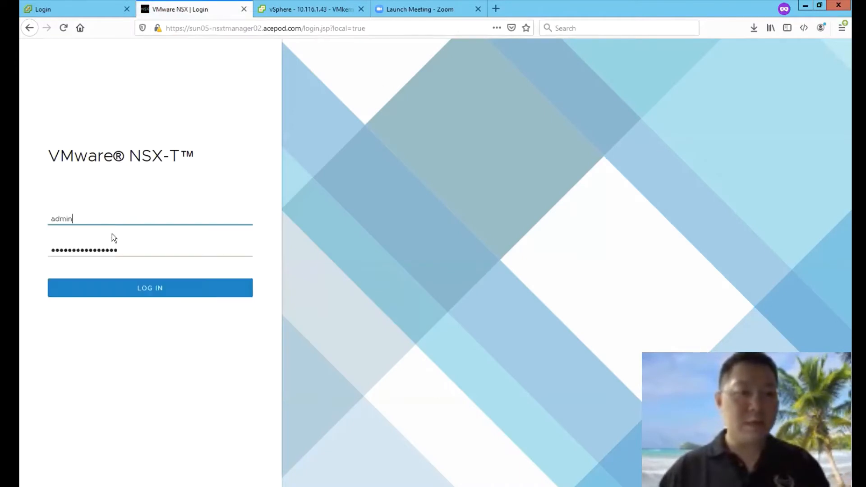
pyautogui.click(155, 284)
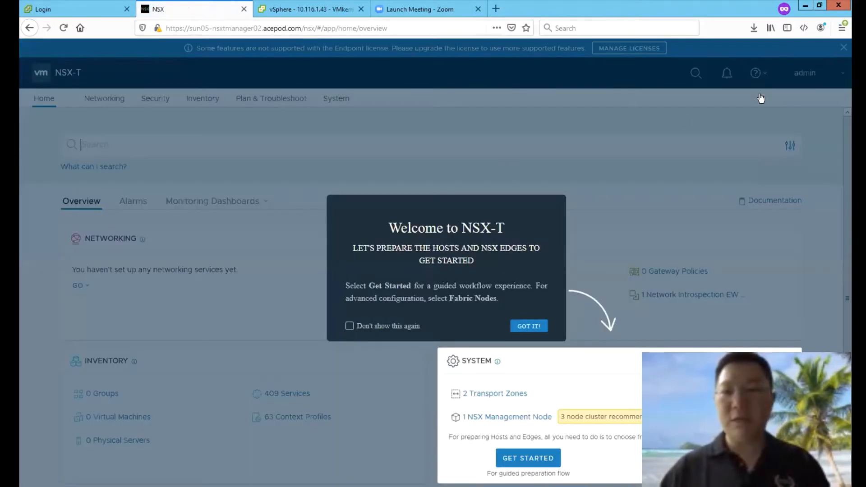
# Step: Close the welcome dialog, check the Fabric > Nodes Managed-by filter, then start adding a license
pyautogui.click(798, 346)
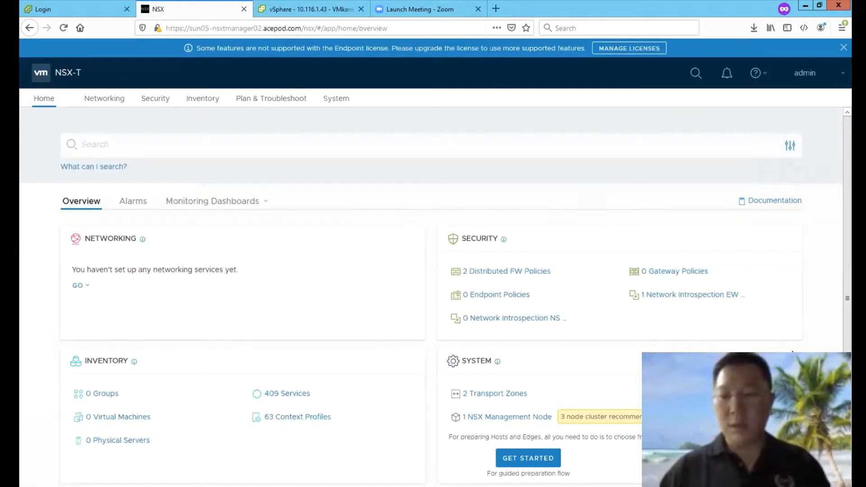
pyautogui.click(334, 106)
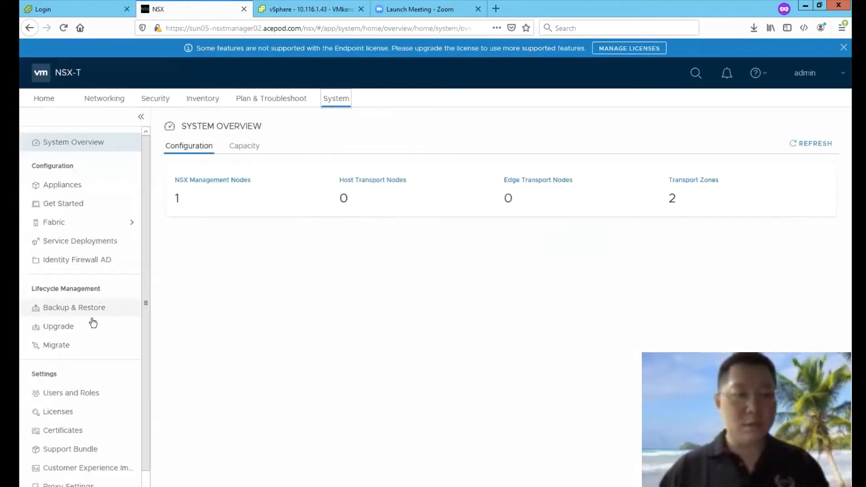
pyautogui.click(63, 222)
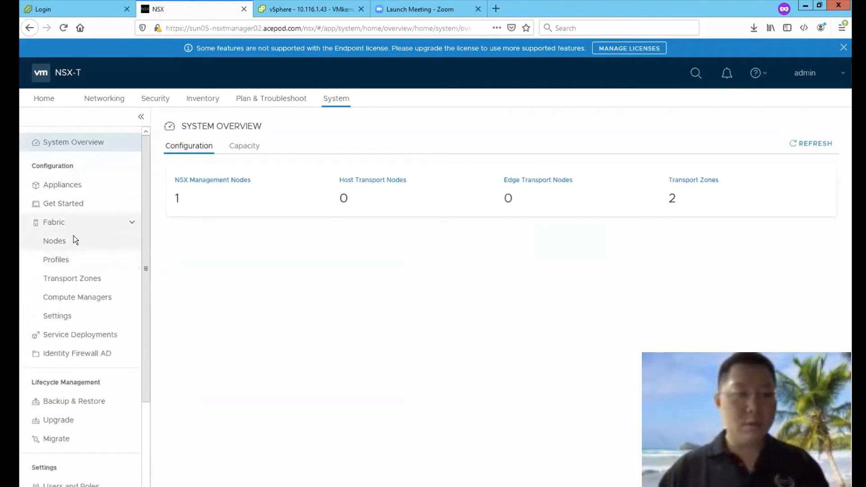
pyautogui.click(72, 240)
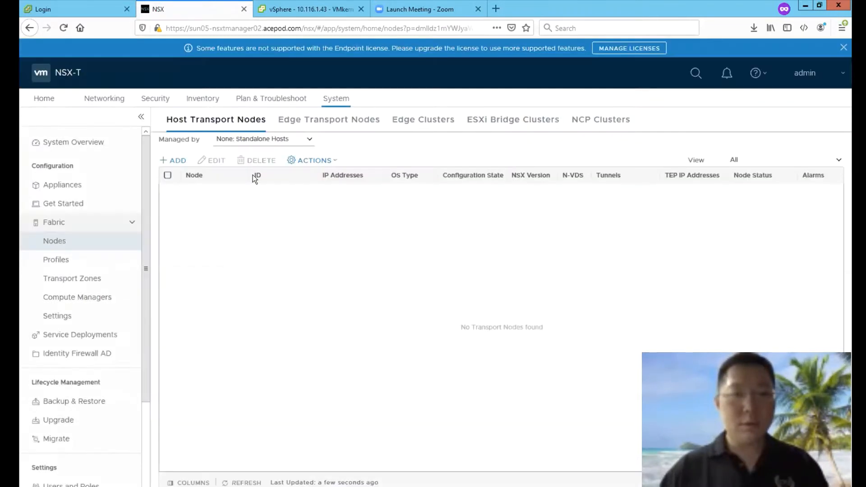
pyautogui.click(312, 138)
pyautogui.click(305, 140)
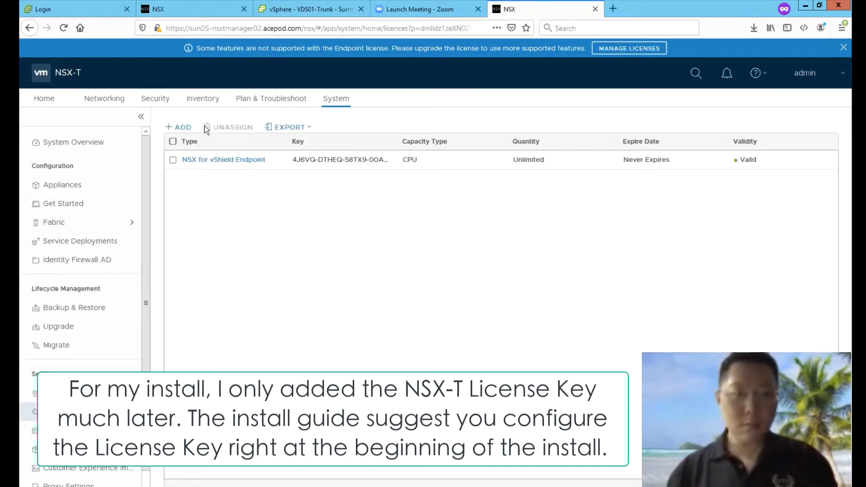
pyautogui.click(184, 127)
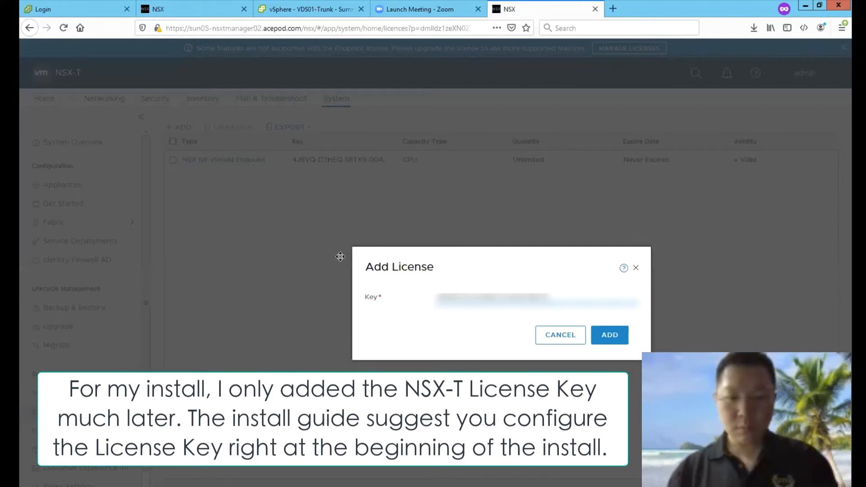
# Step: Add the NSX Data Center Enterprise license, review the license rows, and close the extra tab
pyautogui.click(608, 339)
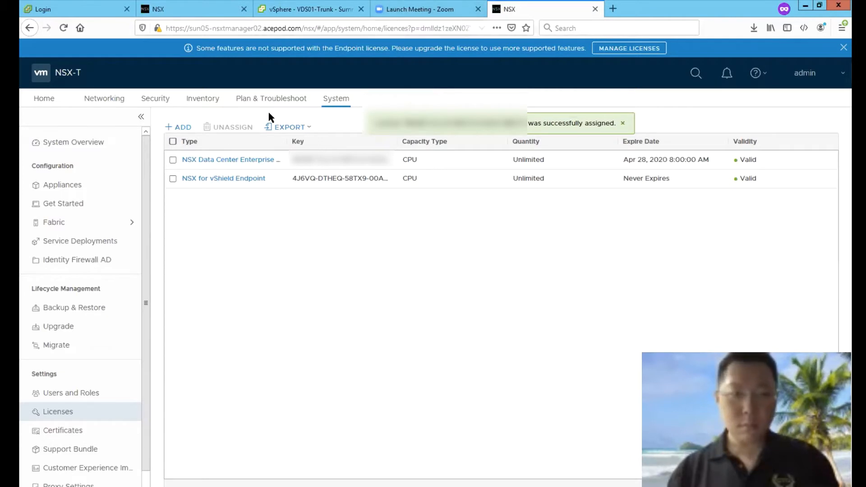
pyautogui.click(171, 158)
pyautogui.click(173, 178)
pyautogui.hotkey('ctrl', 'w')
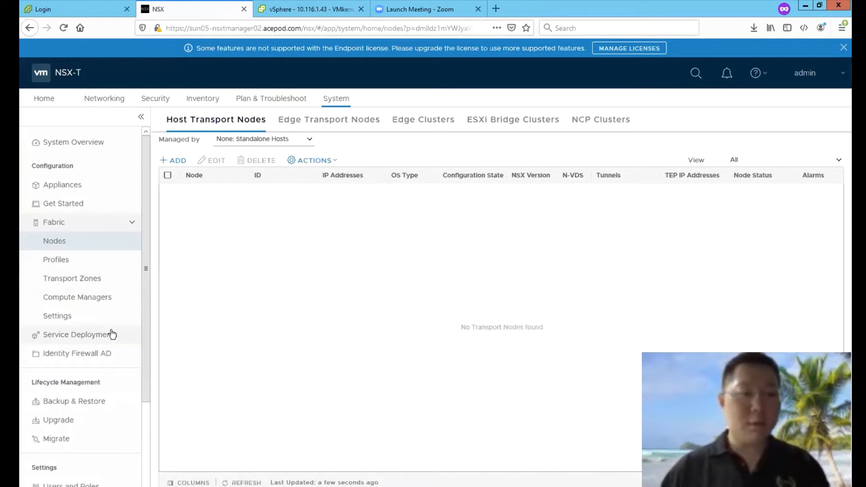
# Step: Start a new compute manager named sun05-vcenter02 with address 10.115.1.20
pyautogui.click(103, 297)
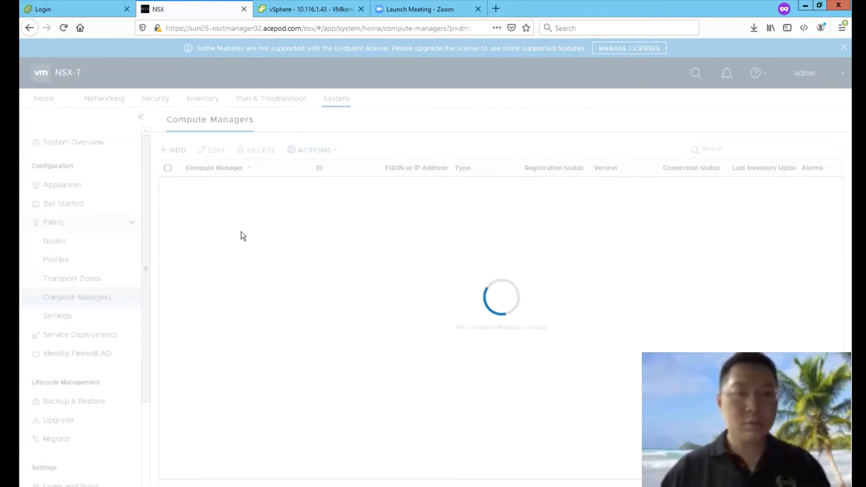
pyautogui.click(177, 150)
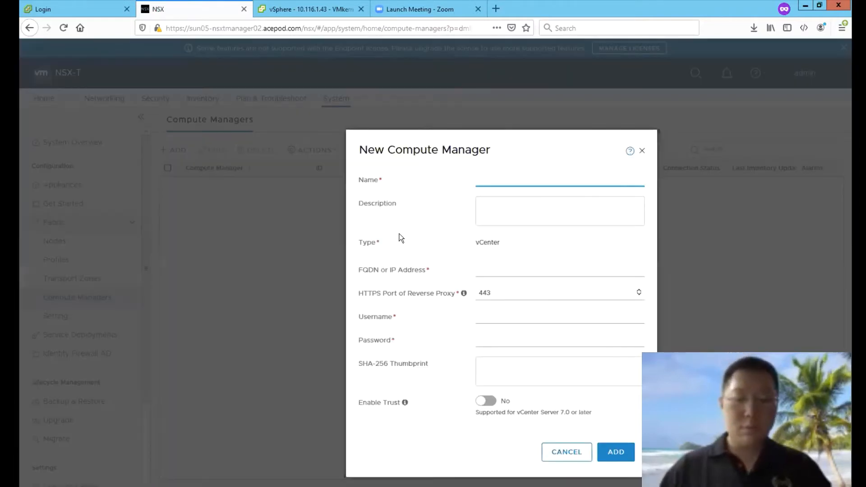
pyautogui.write('sun05-vcenter02')
pyautogui.press('Tab')
pyautogui.click(482, 272)
pyautogui.write('10')
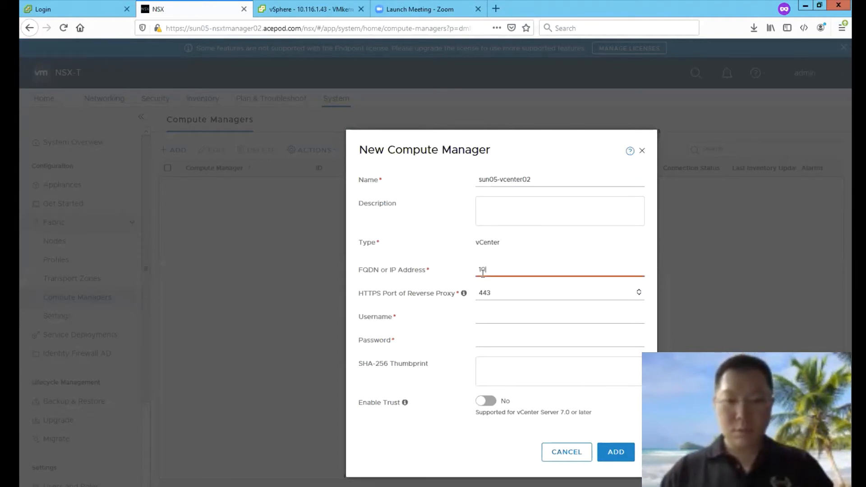
pyautogui.write('.116.1.20')
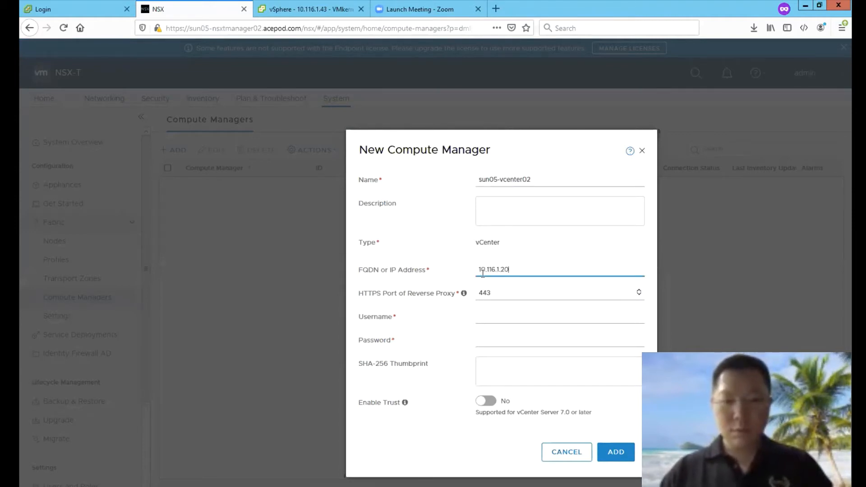
pyautogui.press('BackSpace')
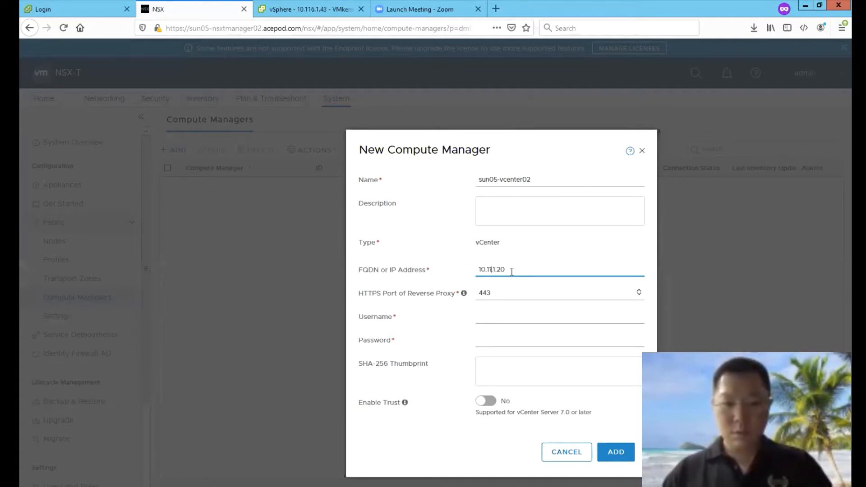
pyautogui.write('5')
pyautogui.press('Tab')
# Step: Enter the vCenter administrator username and password, enable trust, add it and accept the thumbprint
pyautogui.click(503, 314)
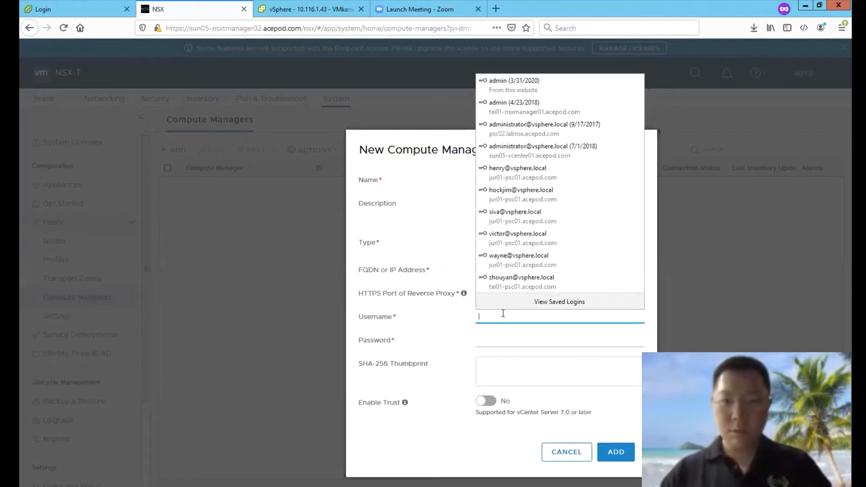
pyautogui.write('administrator@vsphere.local')
pyautogui.press('Tab')
pyautogui.write('VMware1!')
pyautogui.click(486, 401)
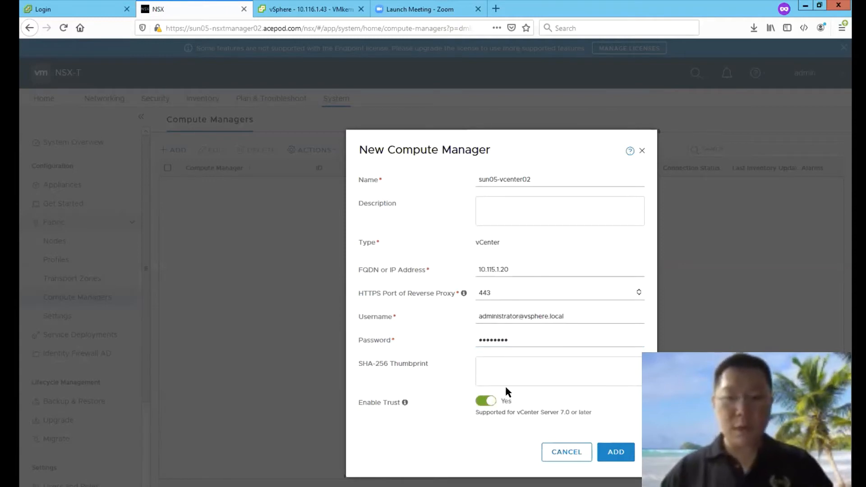
pyautogui.click(617, 455)
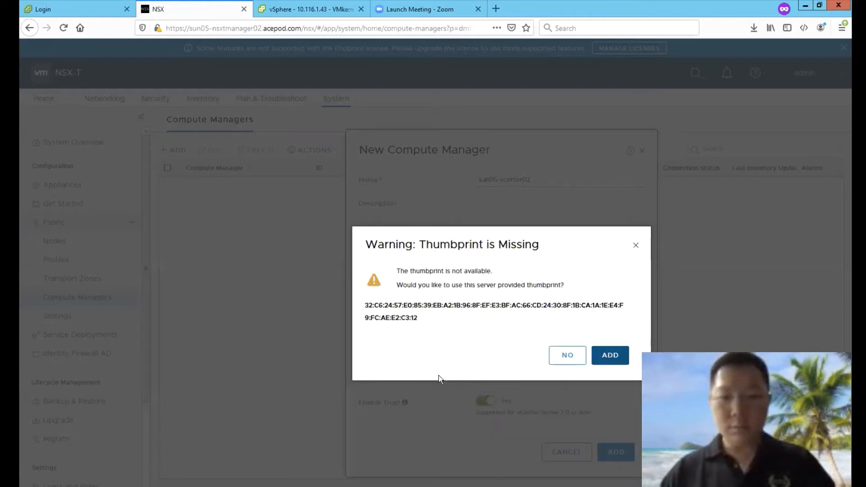
pyautogui.click(598, 352)
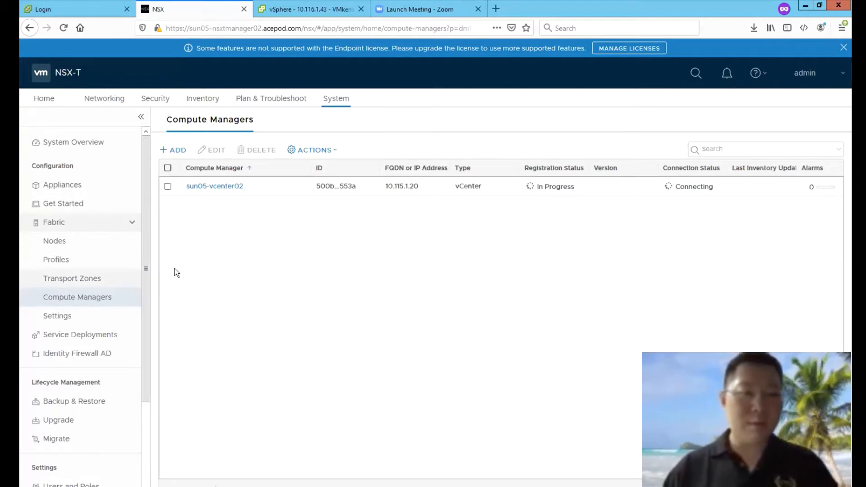
pyautogui.click(99, 243)
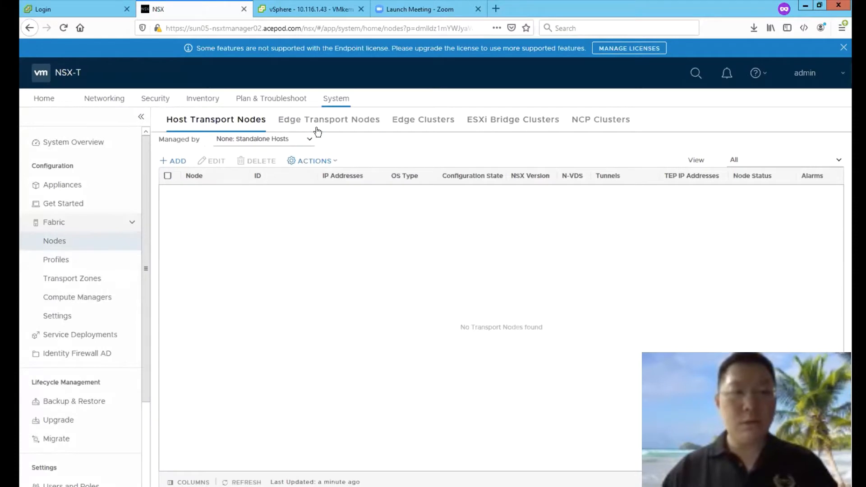
# Step: Filter host transport nodes to sun05-vcenter02, confirm it is Up, and expand cluster SUN05-CL03
pyautogui.click(310, 140)
pyautogui.click(287, 164)
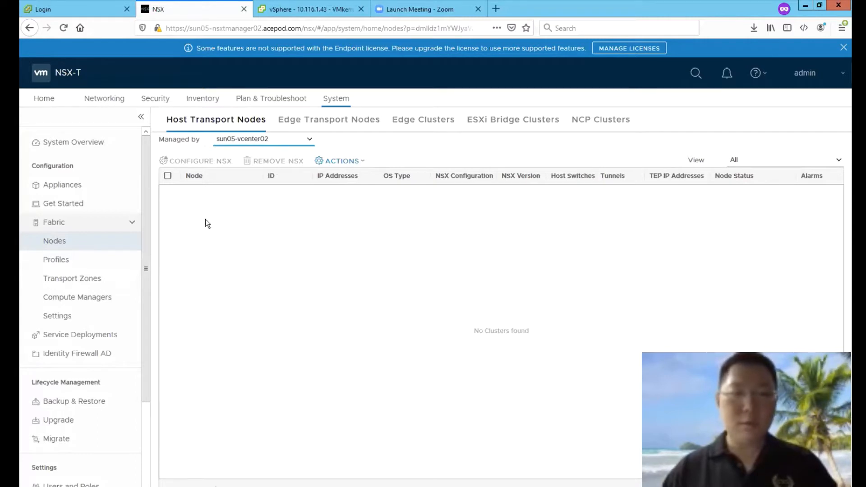
pyautogui.click(305, 138)
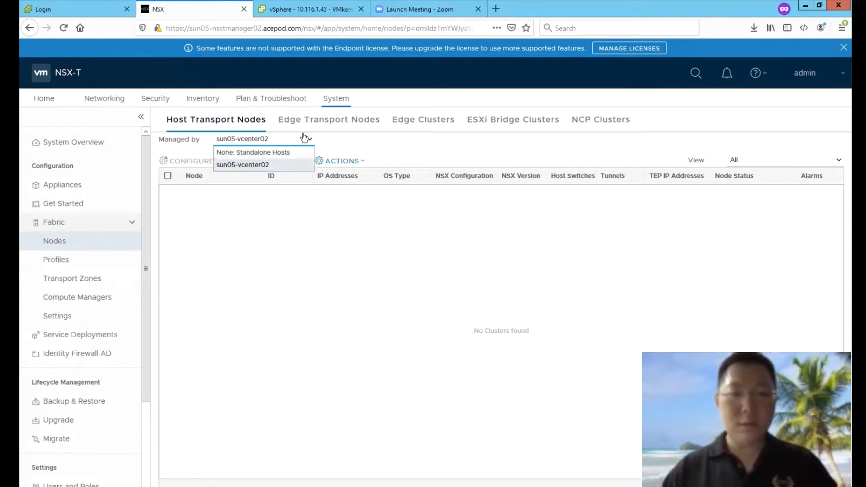
pyautogui.click(268, 164)
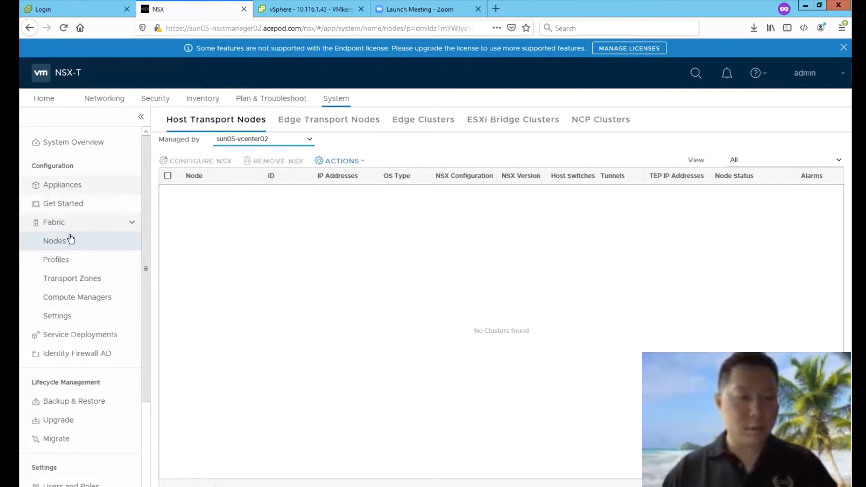
pyautogui.click(78, 298)
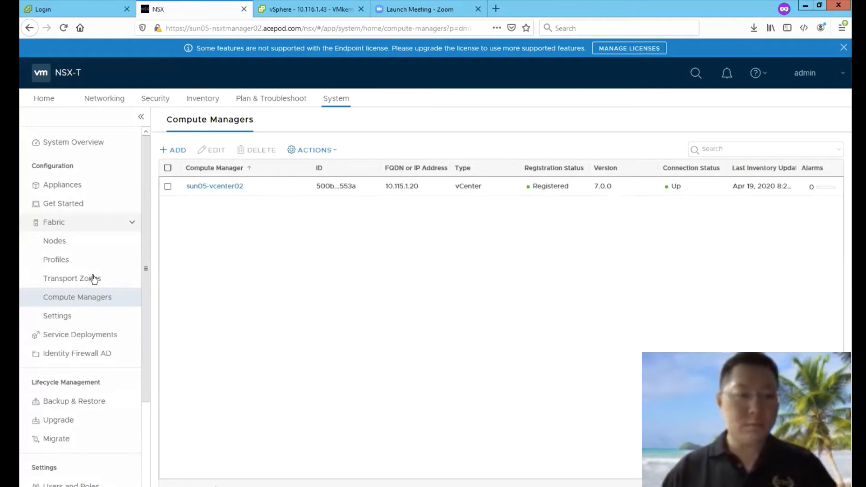
pyautogui.click(85, 244)
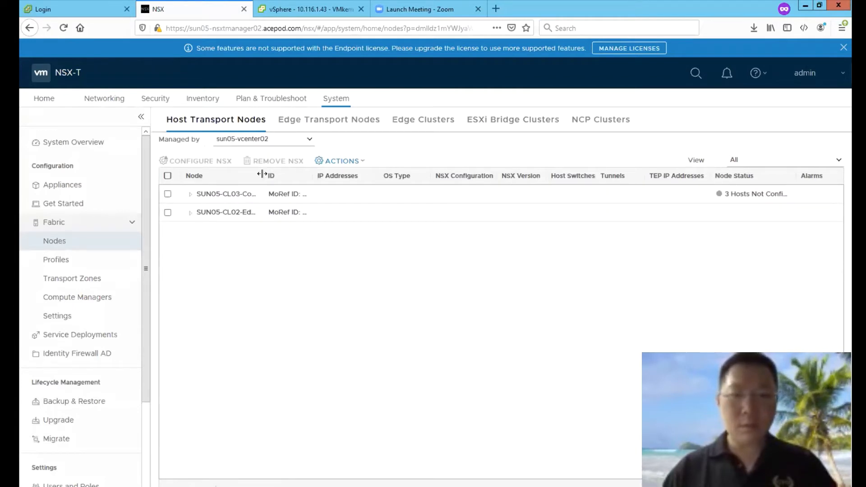
pyautogui.click(190, 195)
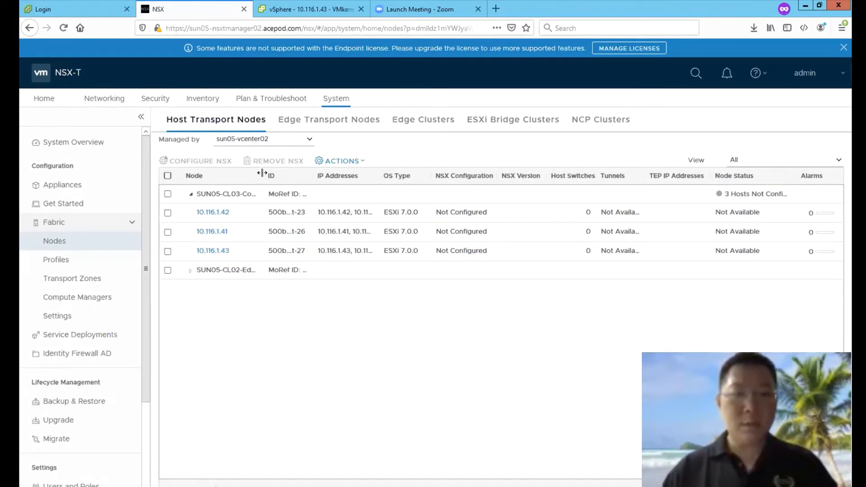
# Step: Start a new uplink profile named nsx-uplink-profile-esxi-hosts
pyautogui.click(105, 258)
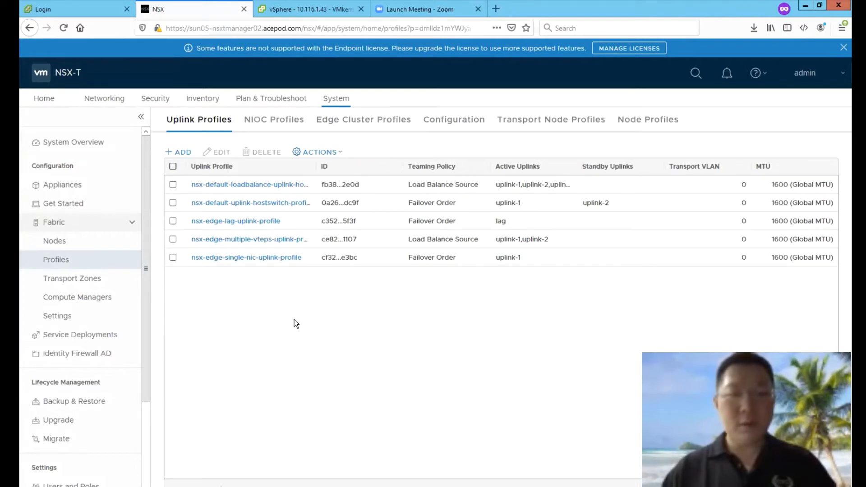
pyautogui.click(179, 152)
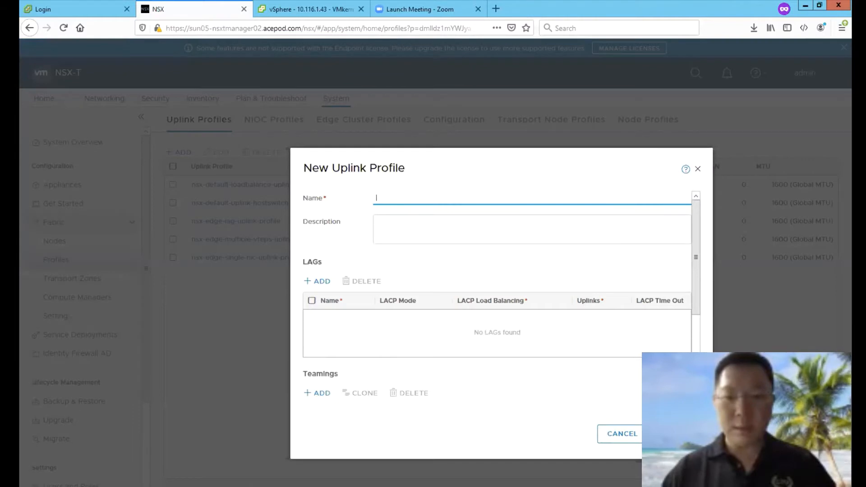
pyautogui.scroll(-3, 496, 271)
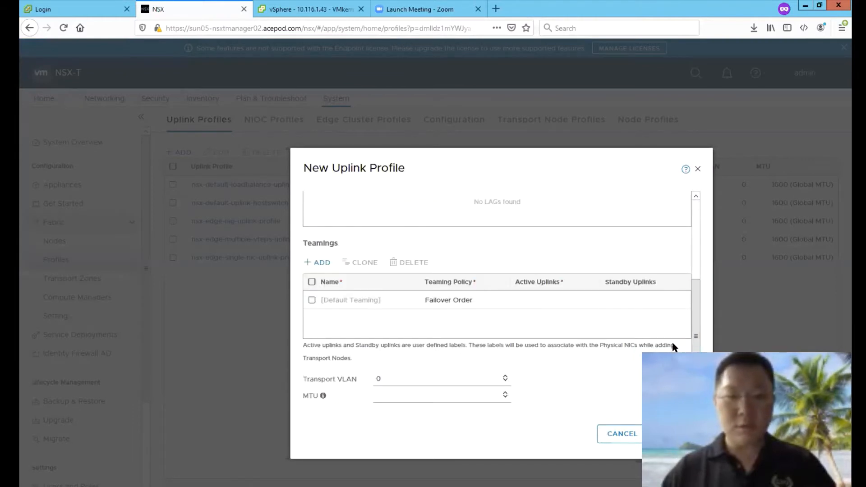
pyautogui.scroll(3, 691, 316)
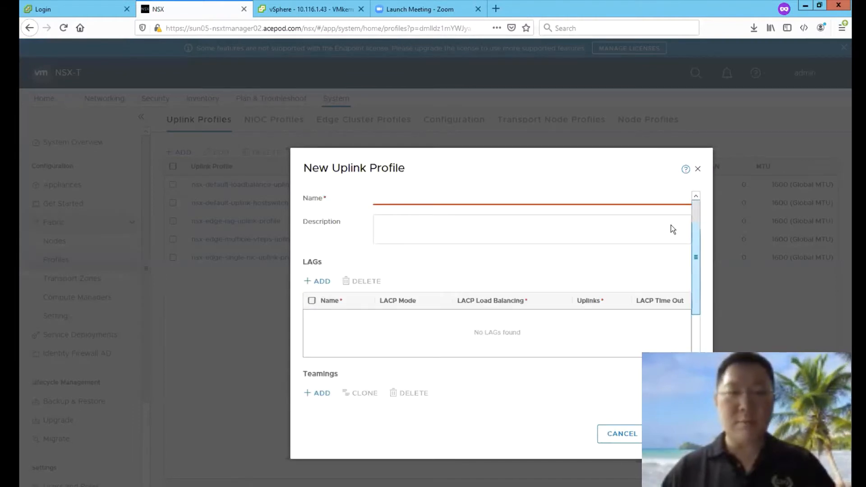
pyautogui.click(396, 195)
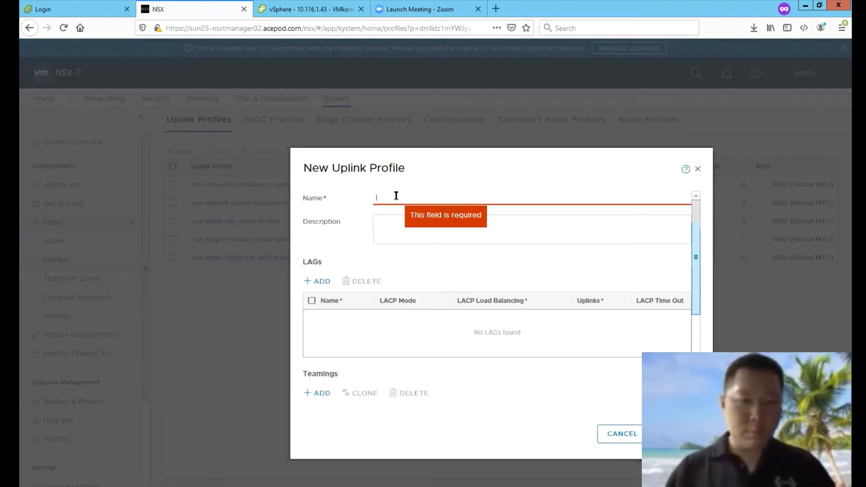
pyautogui.write('nsx-uplink-profile-esxi')
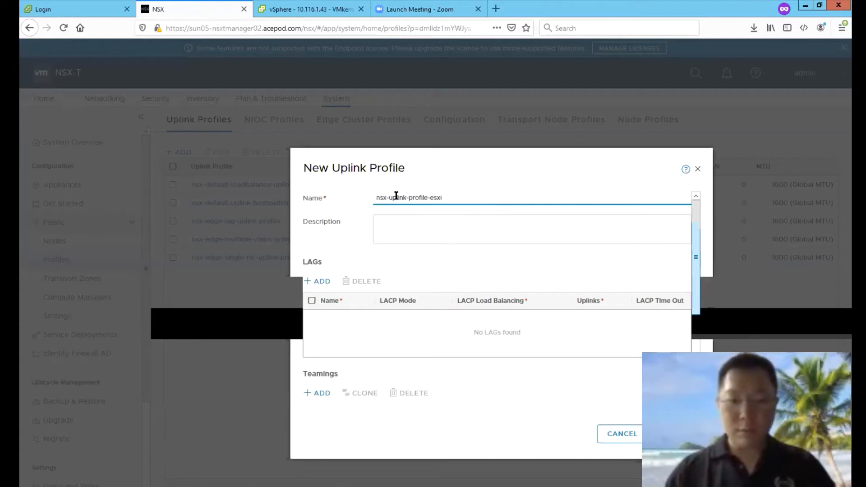
pyautogui.write('-hosts')
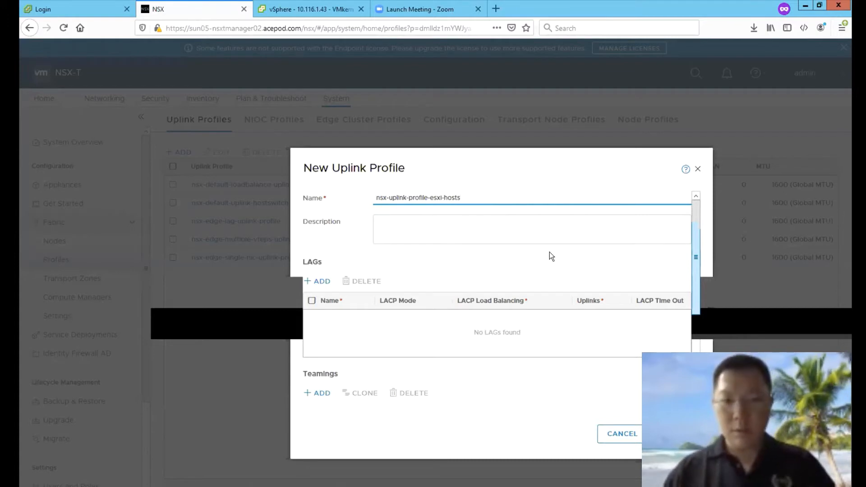
# Step: Set active uplink uplink-1, transport VLAN 120 and MTU 9000, then save the profile
pyautogui.scroll(-3, 497, 293)
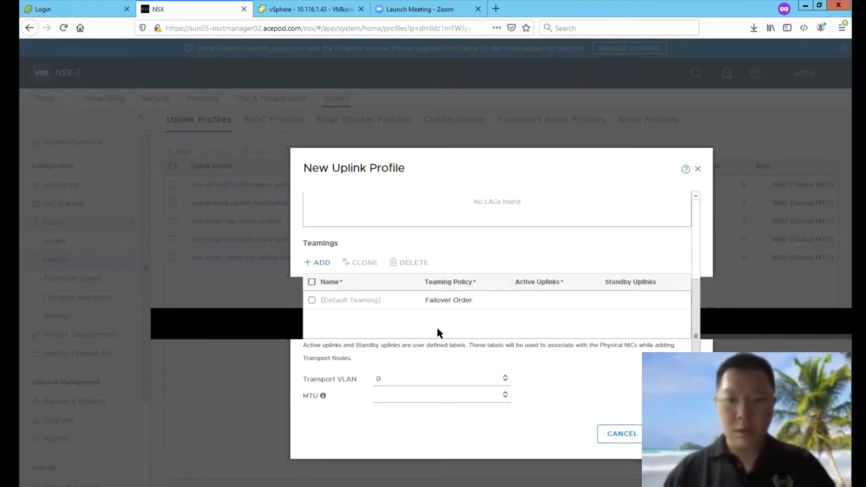
pyautogui.click(595, 302)
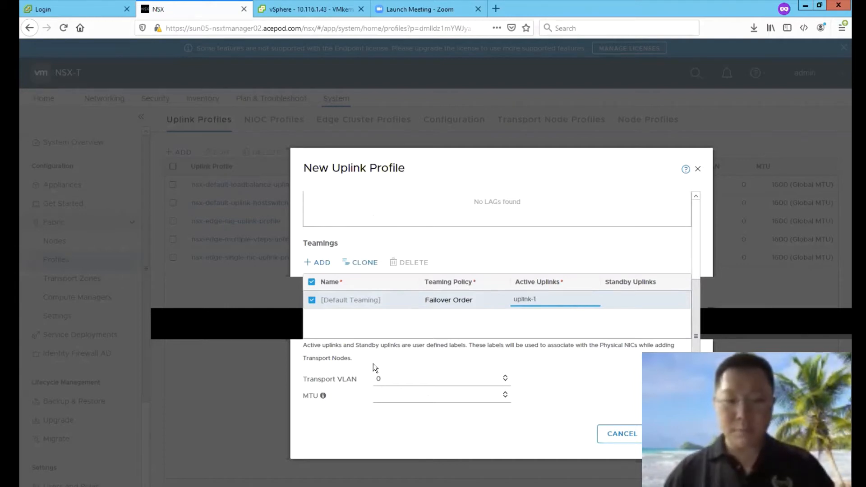
pyautogui.moveTo(401, 376); pyautogui.dragTo(360, 376)
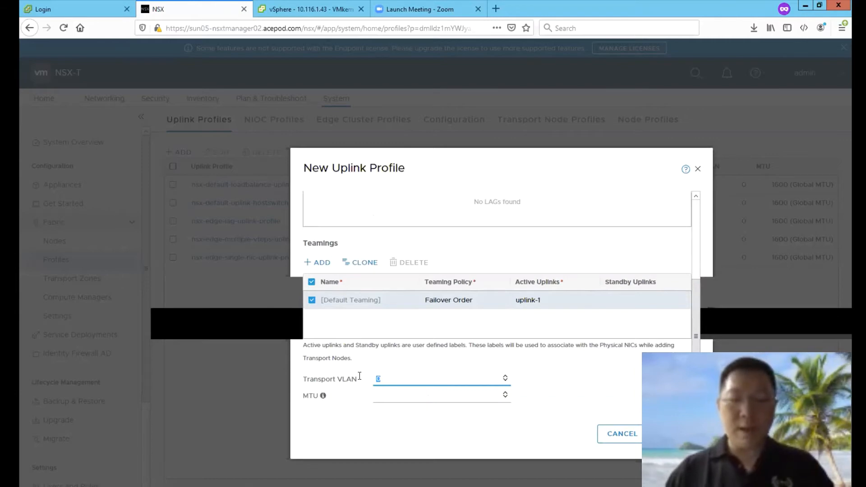
pyautogui.write('120')
pyautogui.press('Tab')
pyautogui.write('9000')
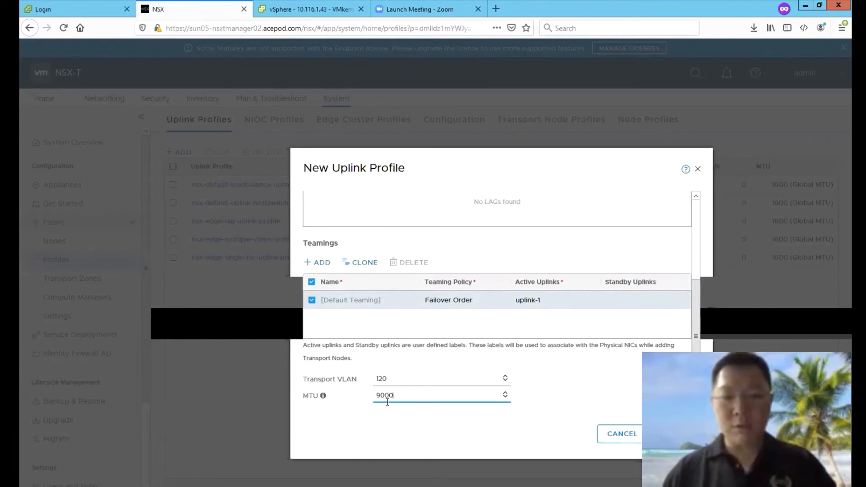
pyautogui.click(677, 435)
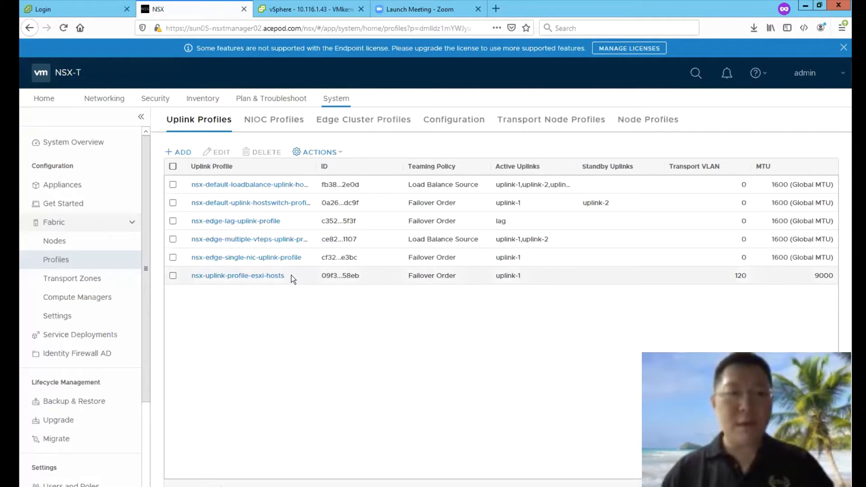
# Step: Start a second uplink profile, nsx-uplink-profile-edge-vms, with transport VLAN 114 and MTU 9000
pyautogui.click(194, 276)
pyautogui.click(177, 151)
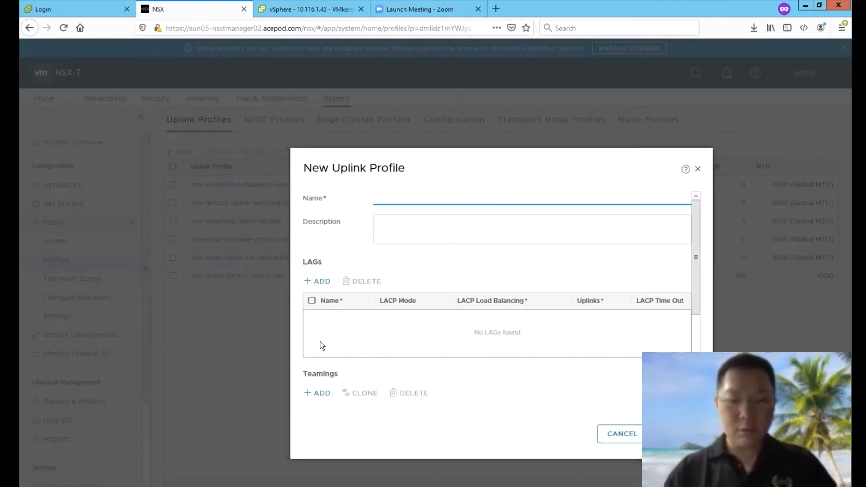
pyautogui.write('nsx-')
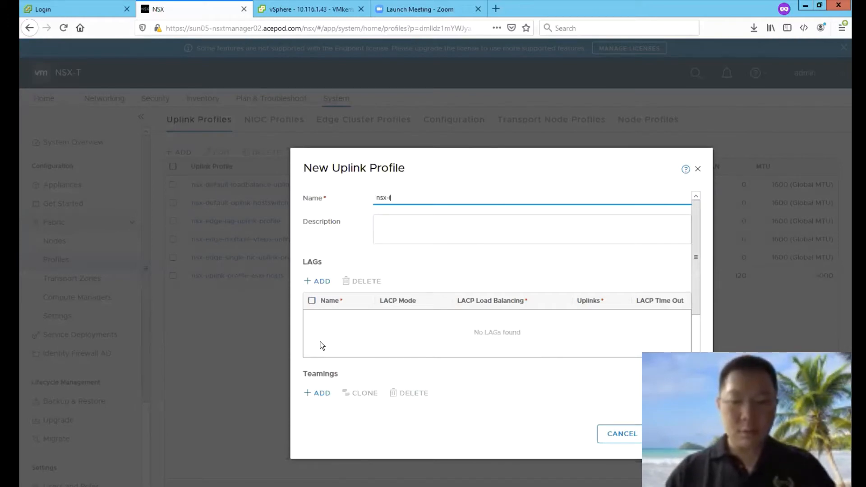
pyautogui.write('uplink-')
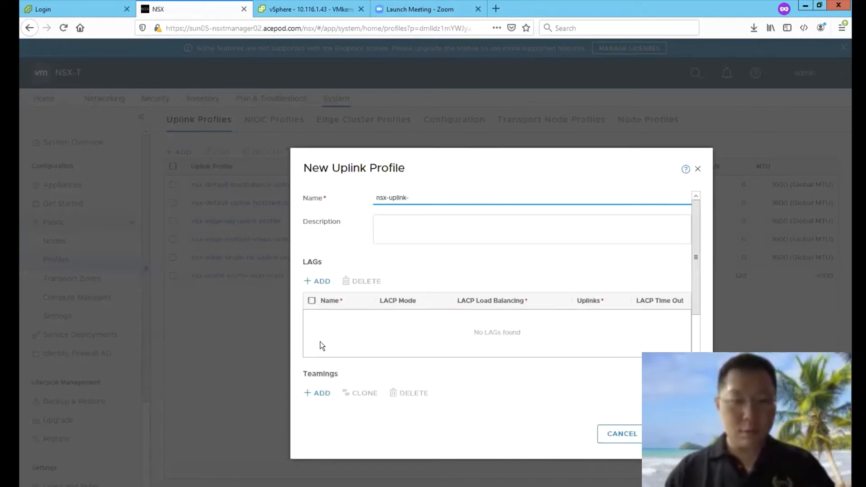
pyautogui.write('profile-')
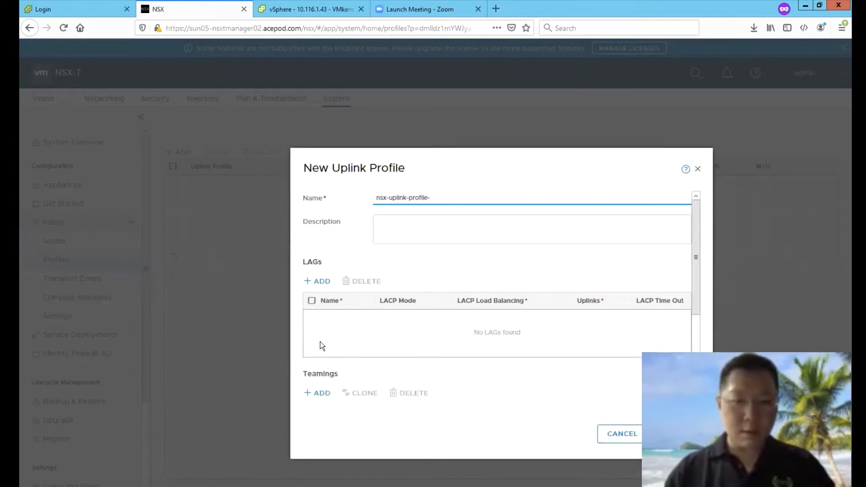
pyautogui.write('edge-vms')
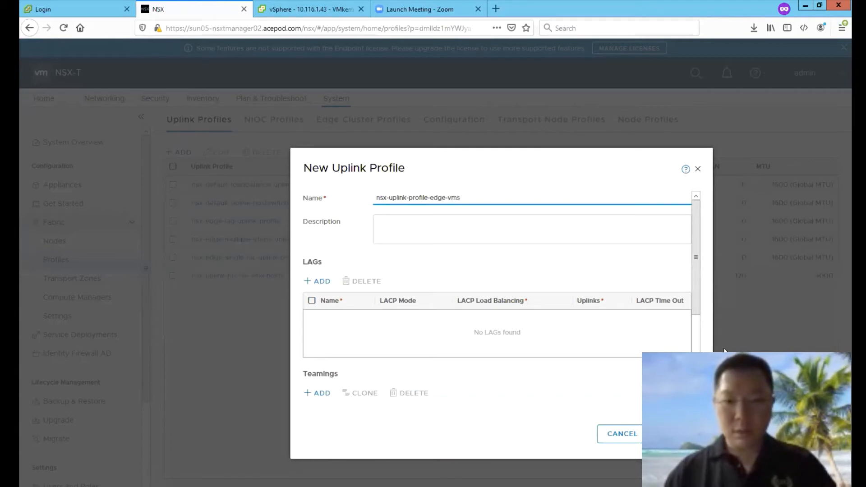
pyautogui.scroll(-3, 522, 319)
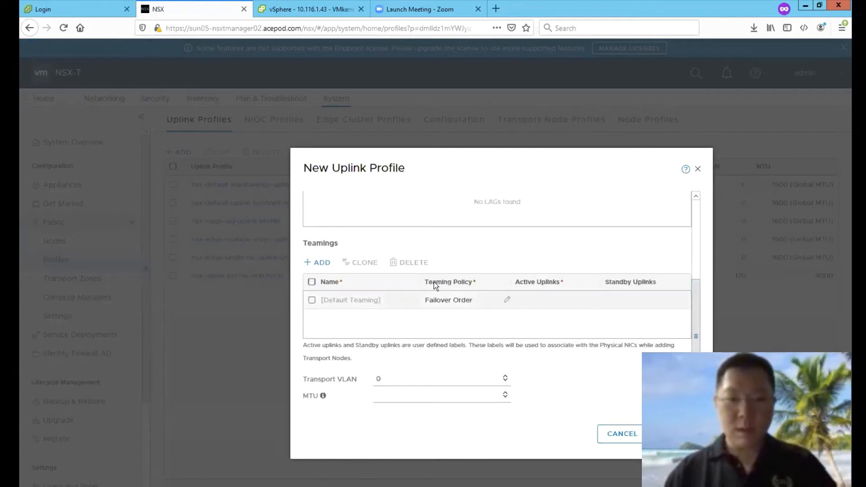
pyautogui.moveTo(385, 380); pyautogui.dragTo(370, 381)
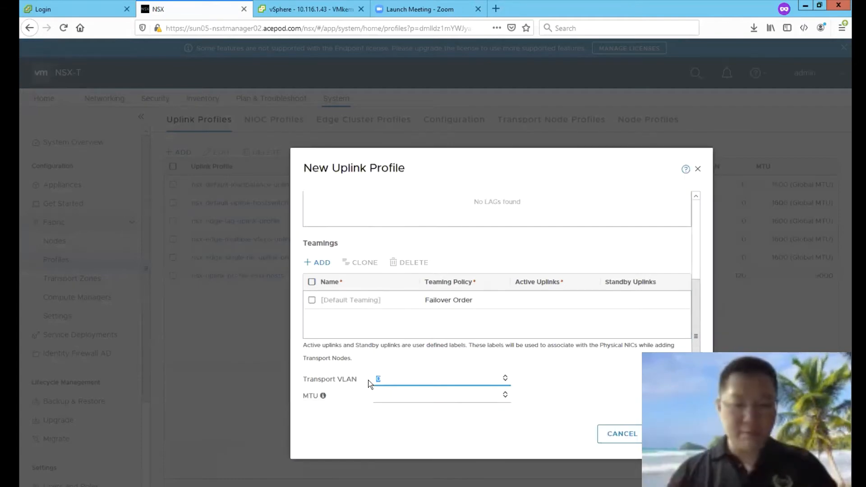
pyautogui.write('12')
pyautogui.press('BackSpace')
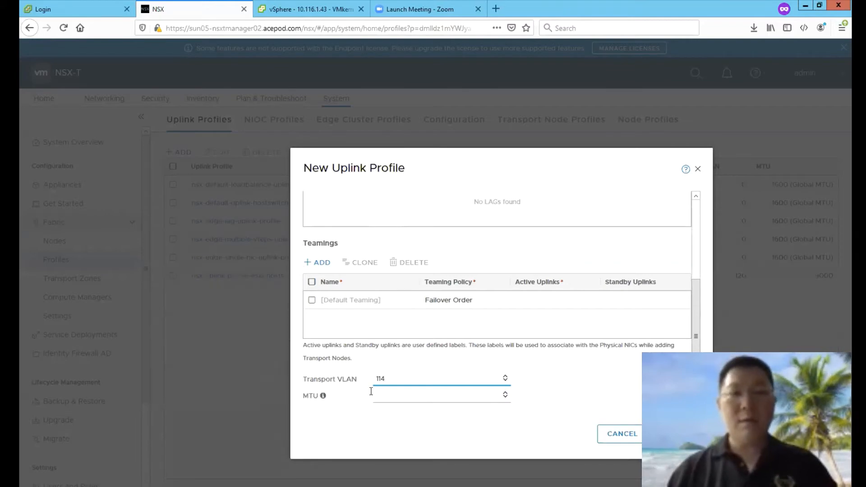
pyautogui.click(373, 391)
pyautogui.write('9000')
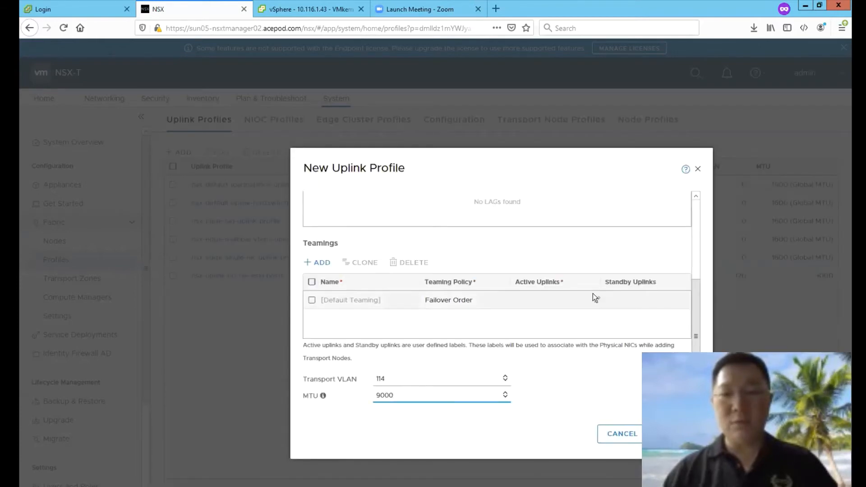
# Step: Set the default teaming active uplink to uplink-1 and save the edge-VM profile
pyautogui.click(594, 298)
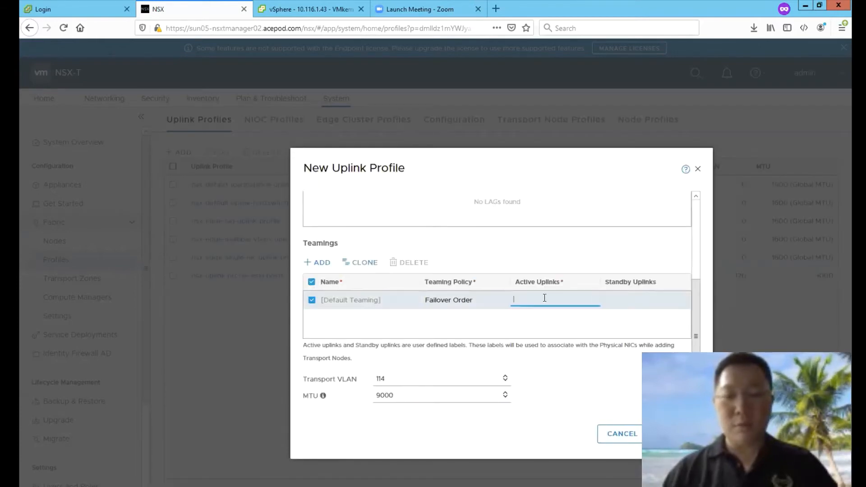
pyautogui.write('uplink-1')
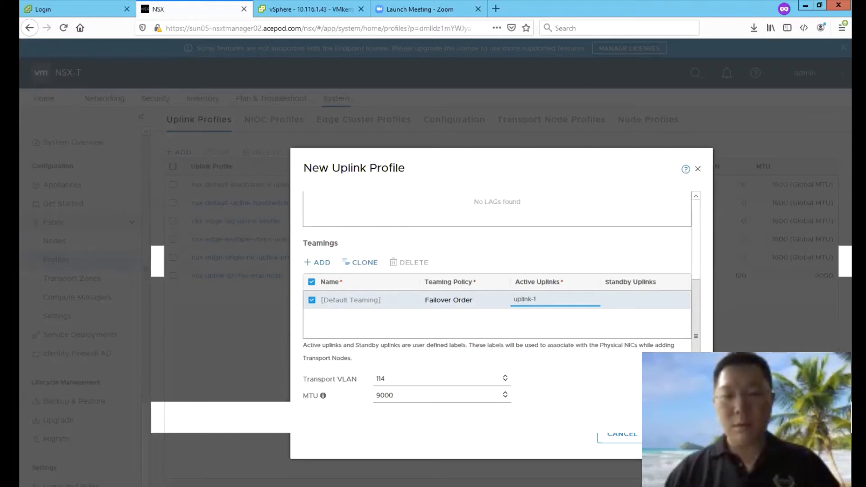
pyautogui.click(677, 434)
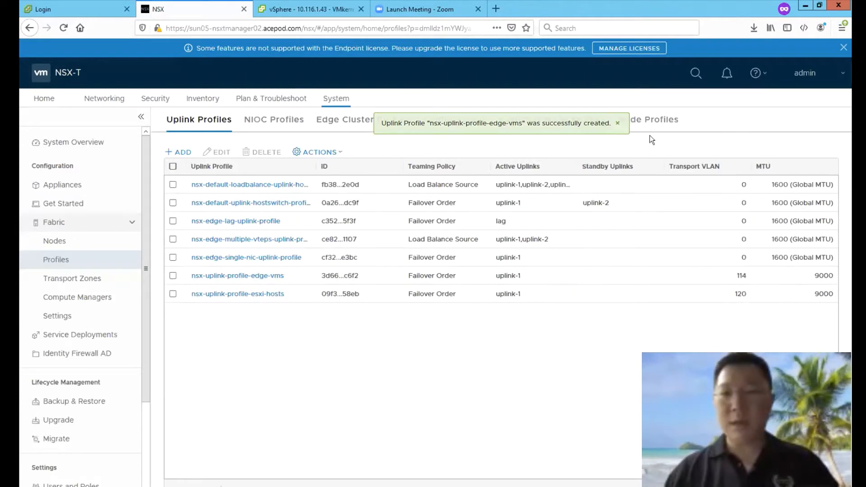
pyautogui.click(662, 119)
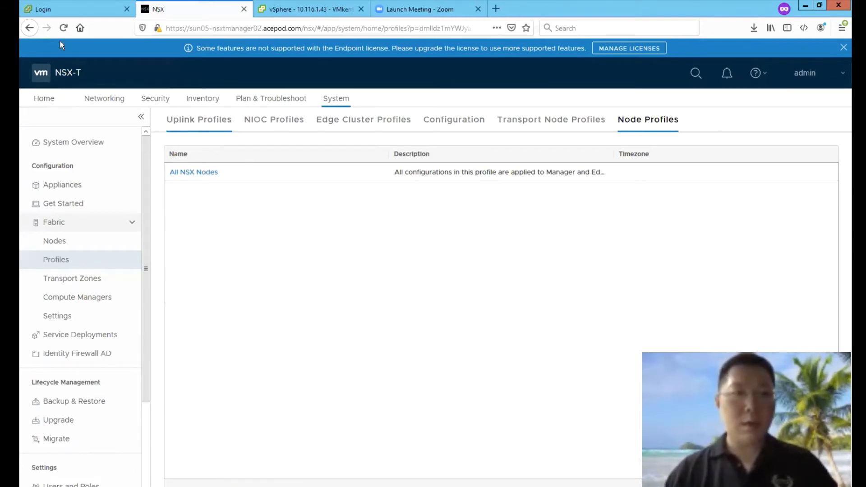
# Step: Reload the Profiles page and show the empty Transport Node Profiles list
pyautogui.click(63, 28)
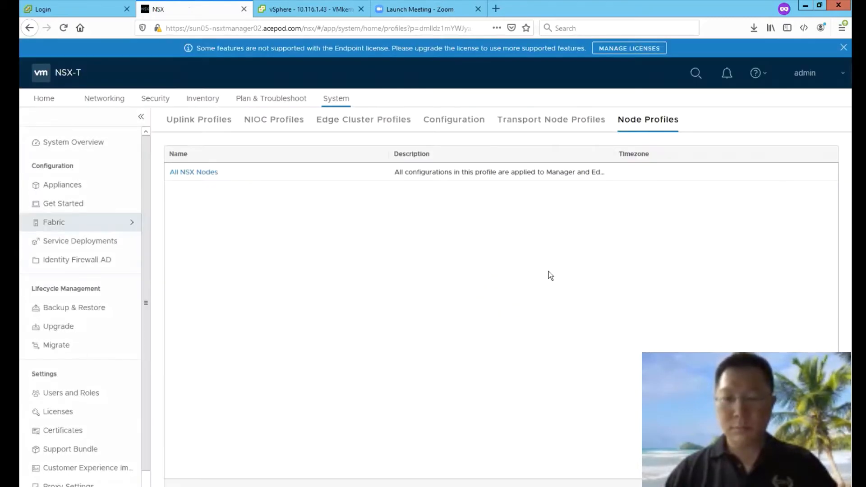
pyautogui.click(591, 121)
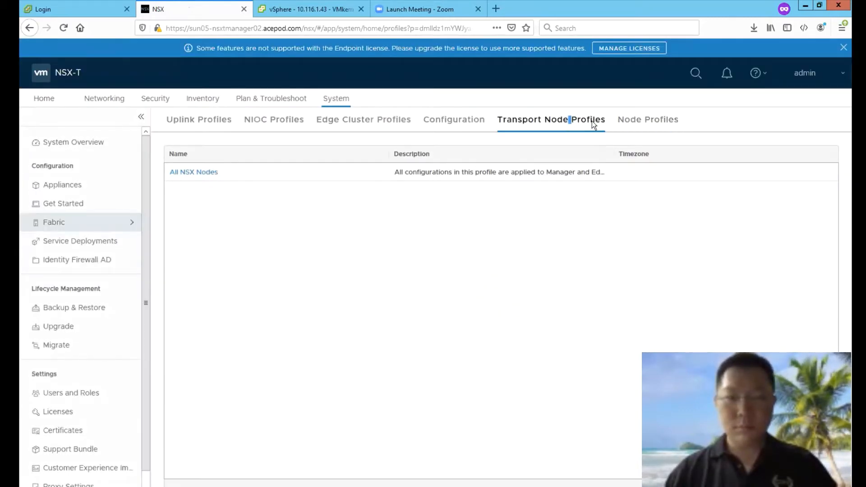
pyautogui.click(639, 123)
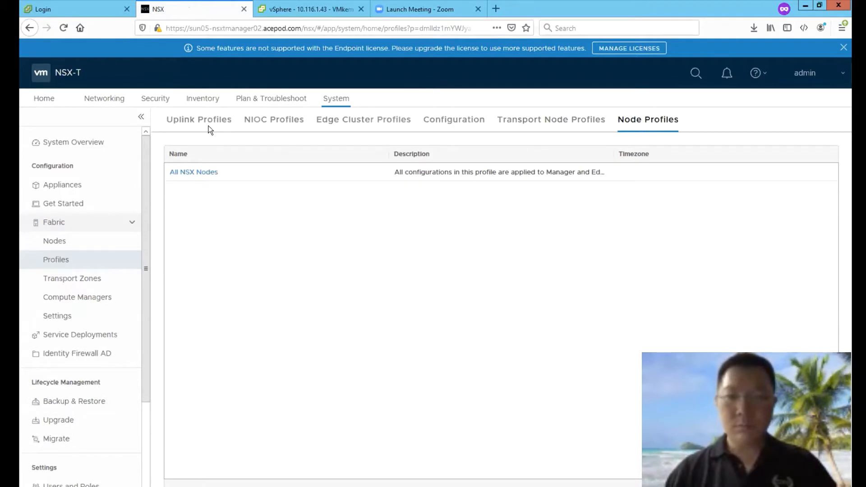
pyautogui.click(563, 133)
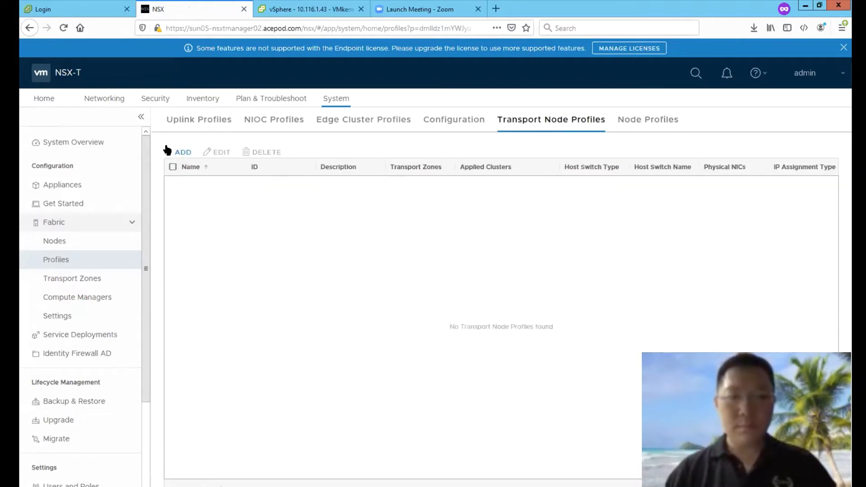
# Step: Start a new transport node profile named TN-Profile-Hosts
pyautogui.click(179, 152)
pyautogui.write('TN-Profile')
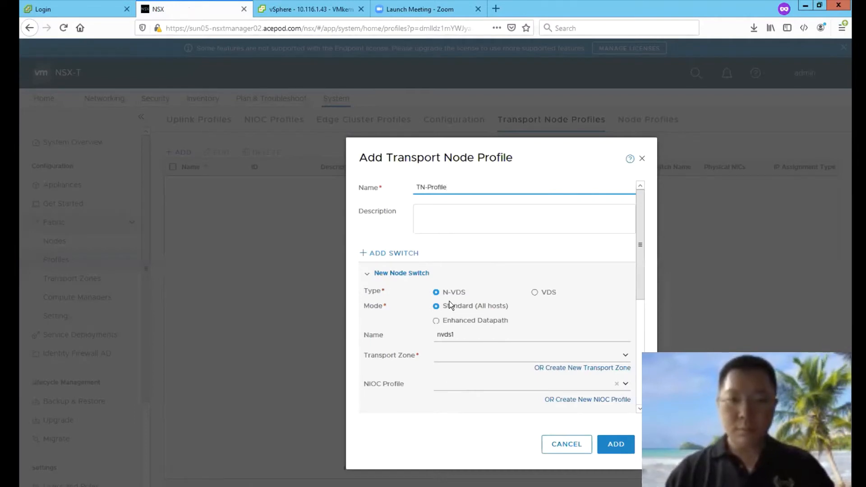
pyautogui.write('-Hosts')
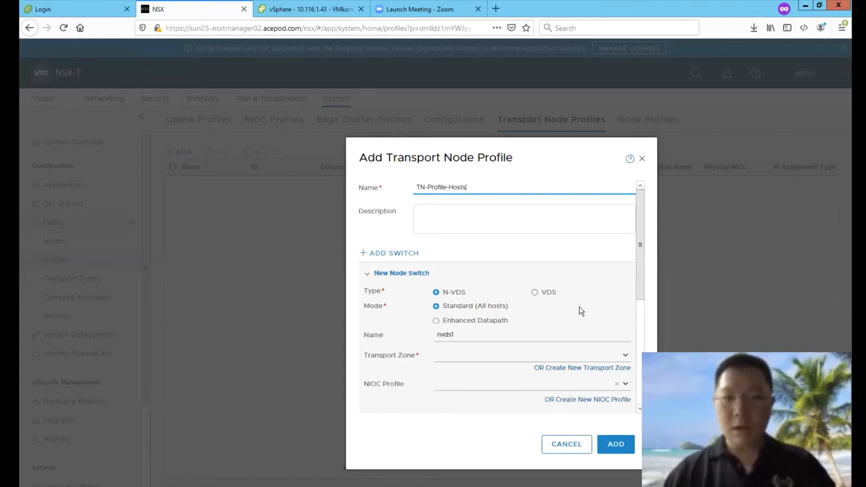
pyautogui.scroll(-5, 639, 315)
pyautogui.scroll(4, 636, 239)
pyautogui.moveTo(635, 229); pyautogui.dragTo(635, 197)
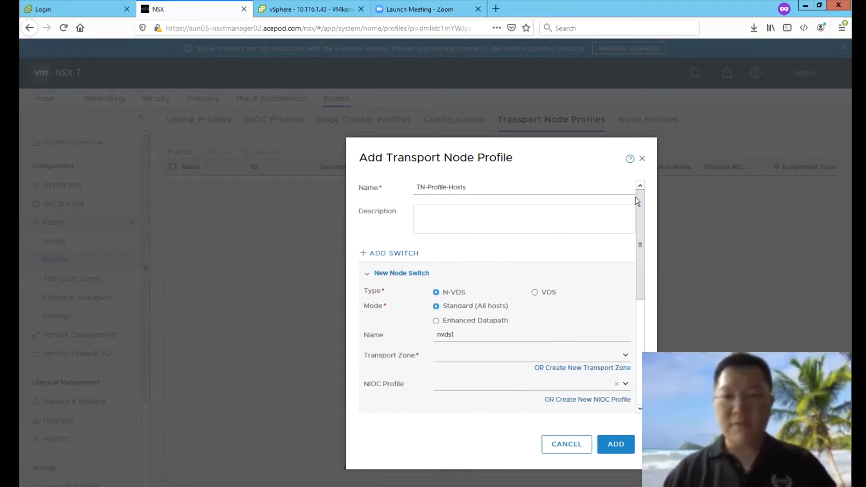
# Step: Make the host switch a VDS: SUN05-VDS01-Mgmt on vCenter sun05-vcenter02
pyautogui.click(535, 293)
pyautogui.click(516, 339)
pyautogui.click(514, 349)
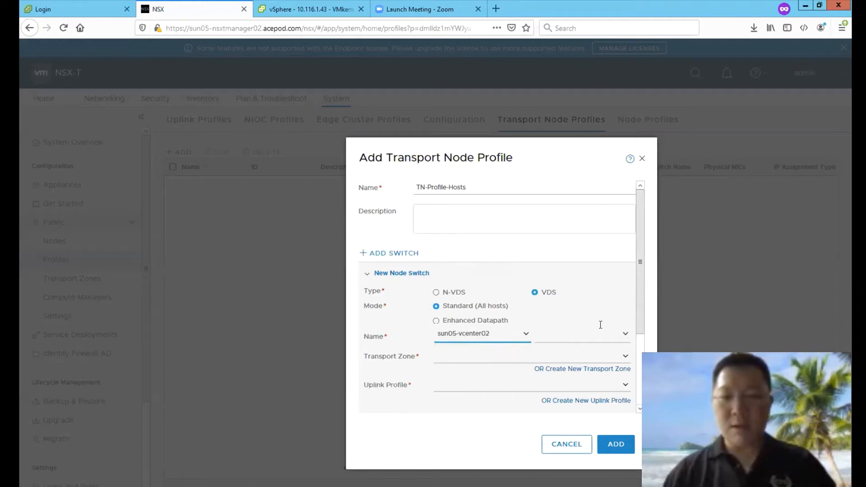
pyautogui.click(626, 337)
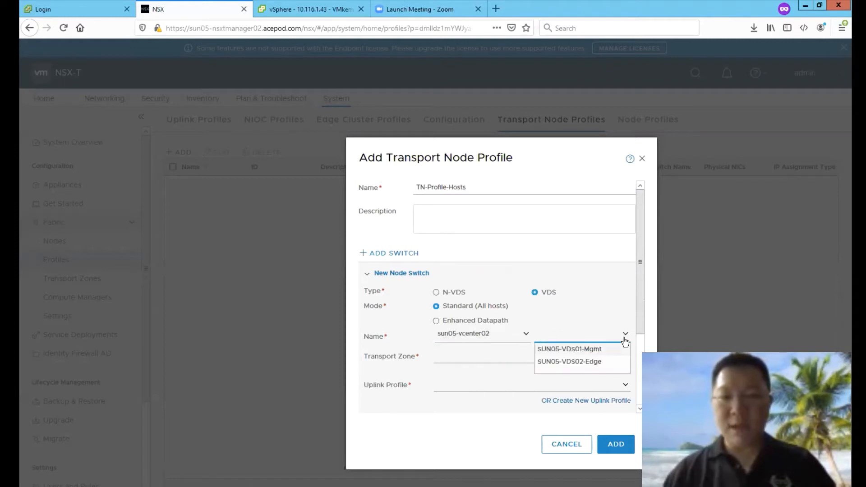
pyautogui.click(600, 350)
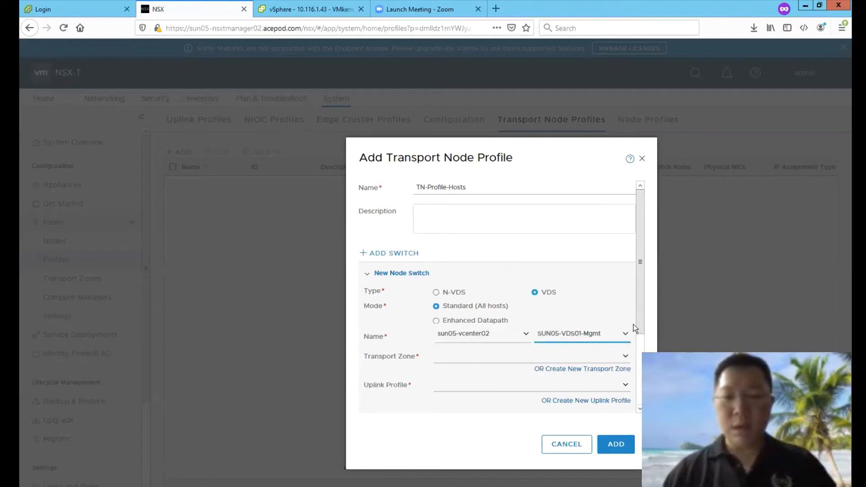
# Step: Add nsx-overlay-transportzone and choose the nsx-uplink-profile-esxi-hosts uplink profile
pyautogui.scroll(-3, 635, 352)
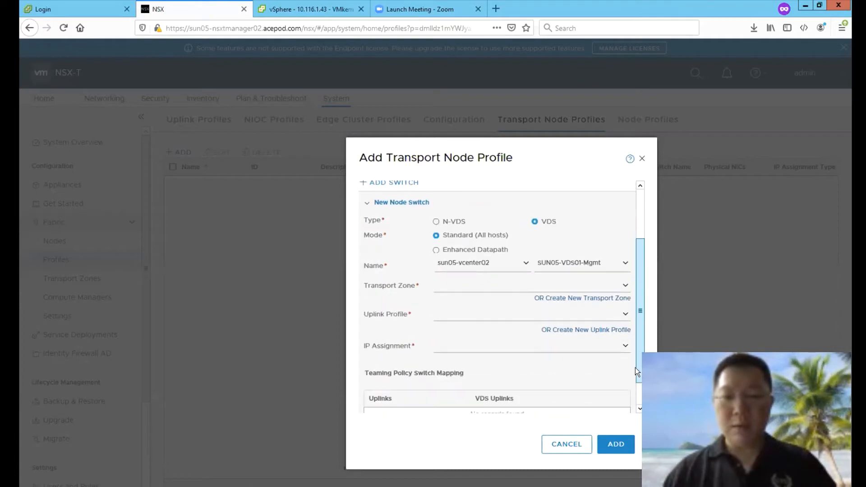
pyautogui.click(625, 286)
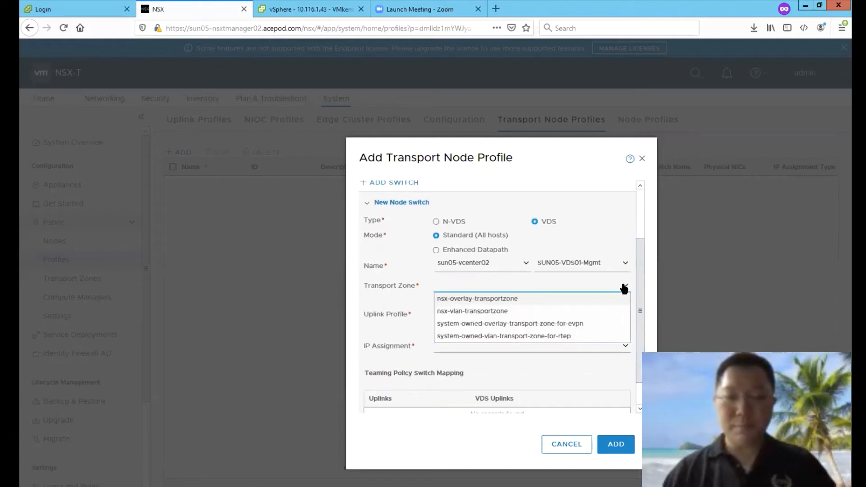
pyautogui.click(486, 298)
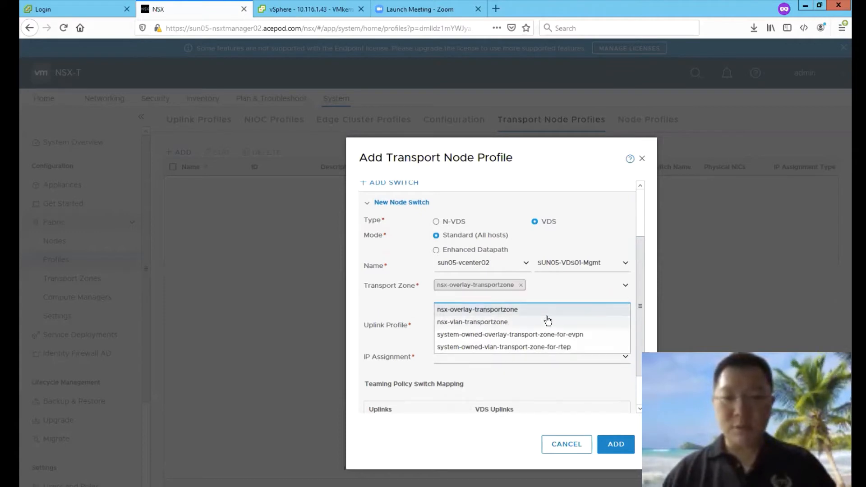
pyautogui.click(406, 317)
pyautogui.click(624, 324)
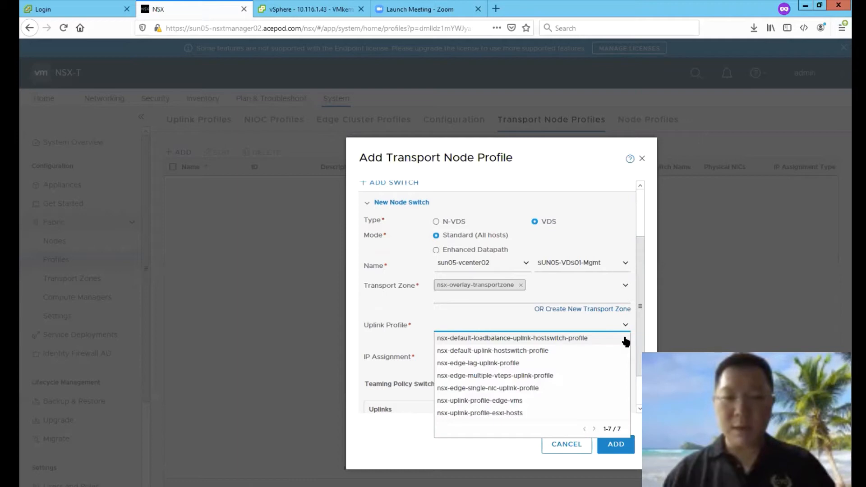
pyautogui.click(528, 415)
# Step: Map uplink-1 to the VDS uplink uplink1
pyautogui.scroll(-2, 593, 381)
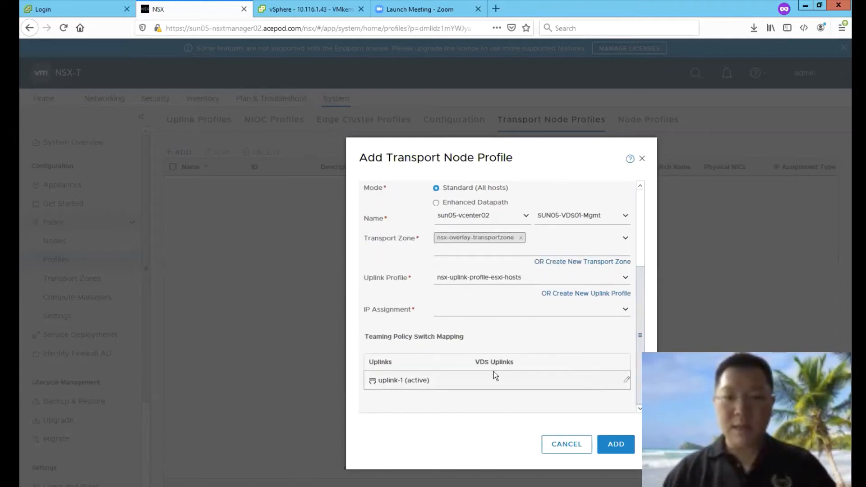
pyautogui.click(622, 380)
pyautogui.click(501, 393)
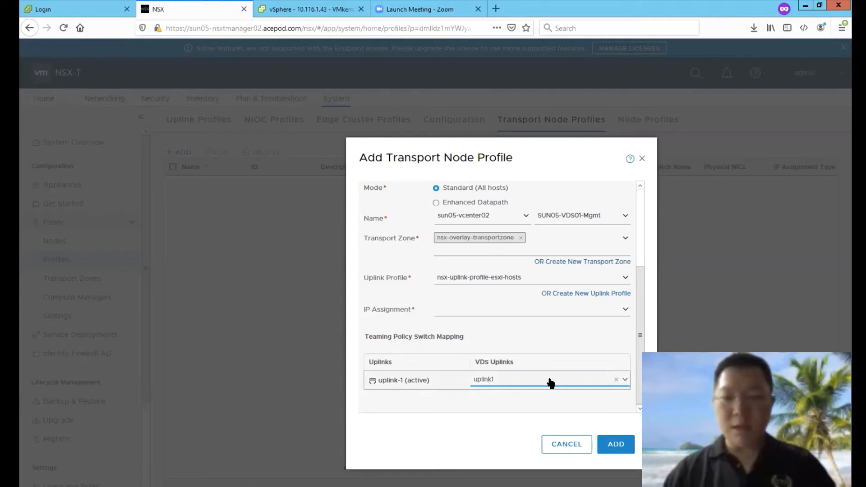
pyautogui.moveTo(637, 382); pyautogui.dragTo(636, 352)
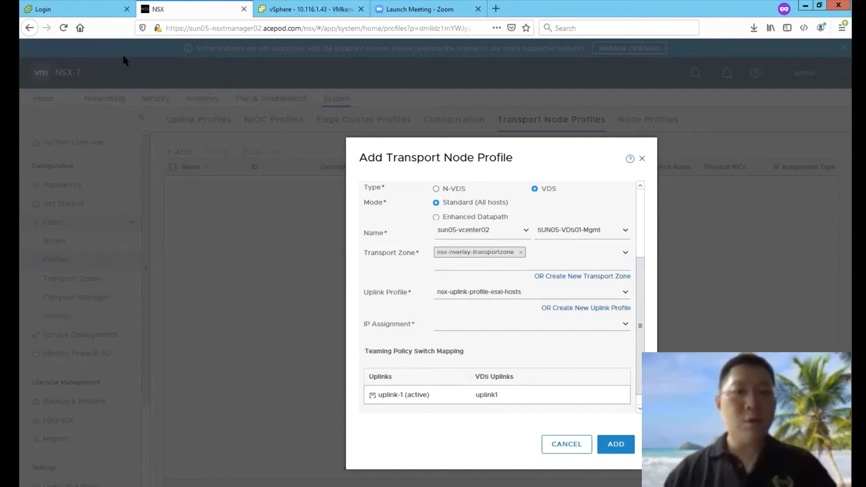
pyautogui.click(109, 9)
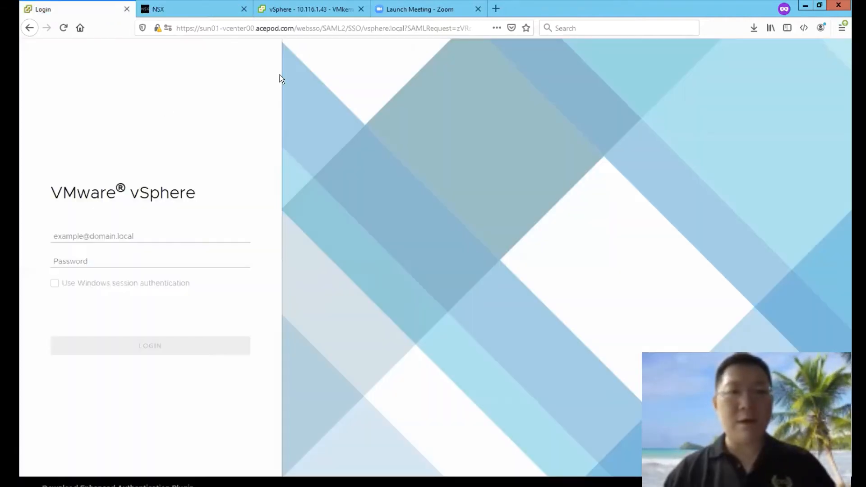
# Step: In the networking tree, open the right-click Actions menu for the SUN05-VDS01-Mgmt switch
pyautogui.click(337, 16)
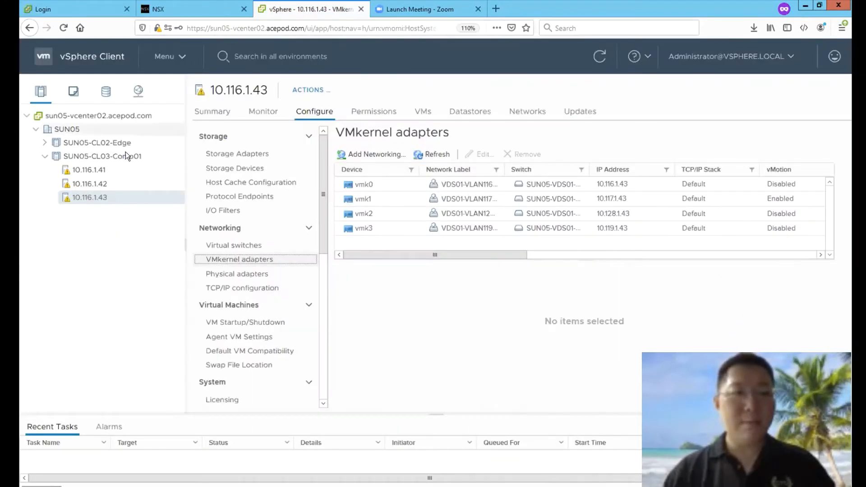
pyautogui.click(138, 91)
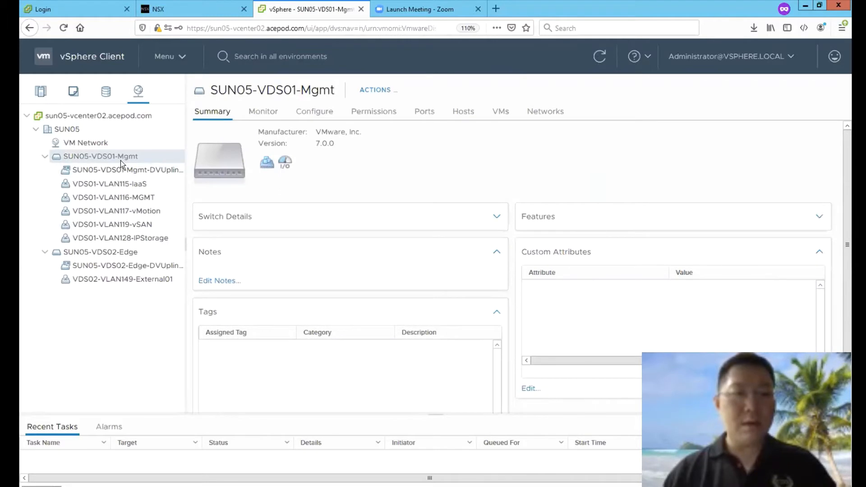
pyautogui.rightClick(129, 156)
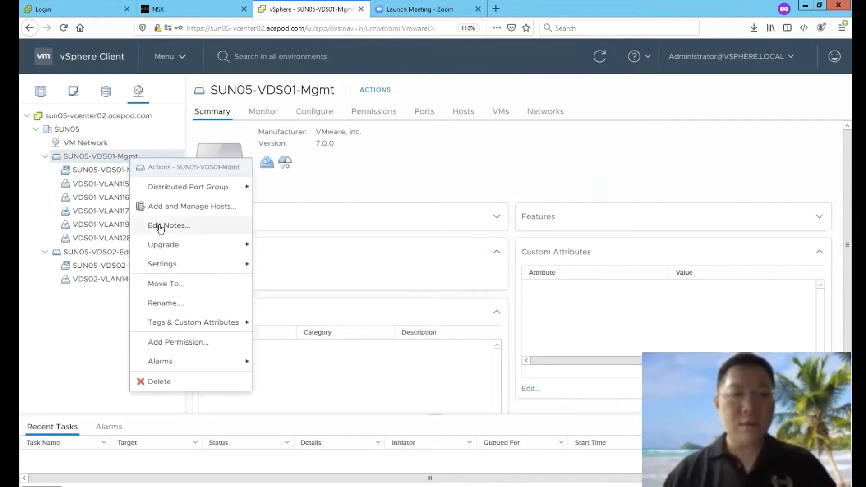
pyautogui.click(459, 160)
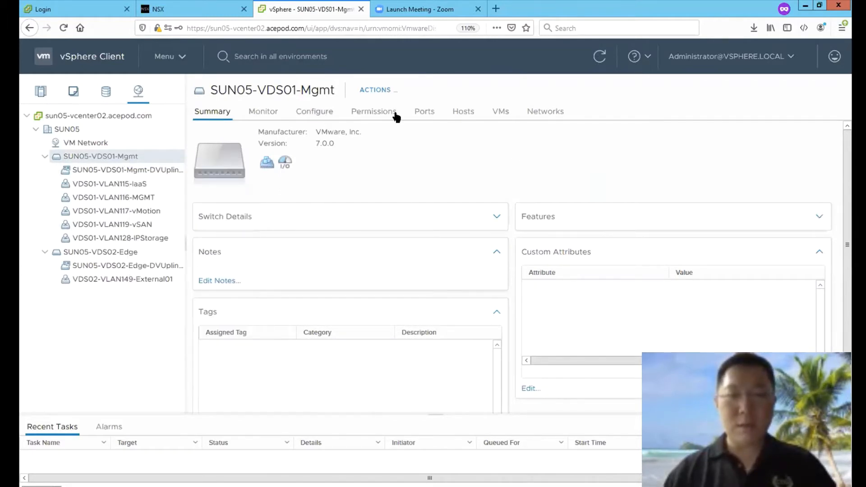
pyautogui.click(262, 113)
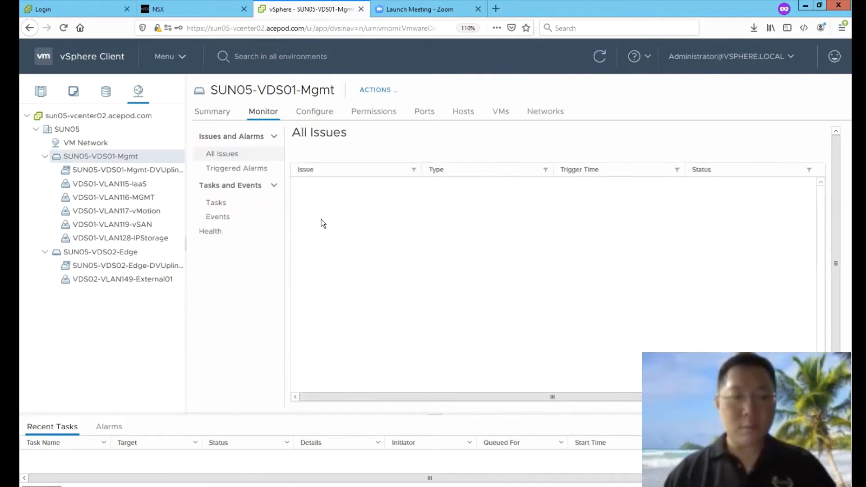
pyautogui.click(121, 171)
pyautogui.click(124, 158)
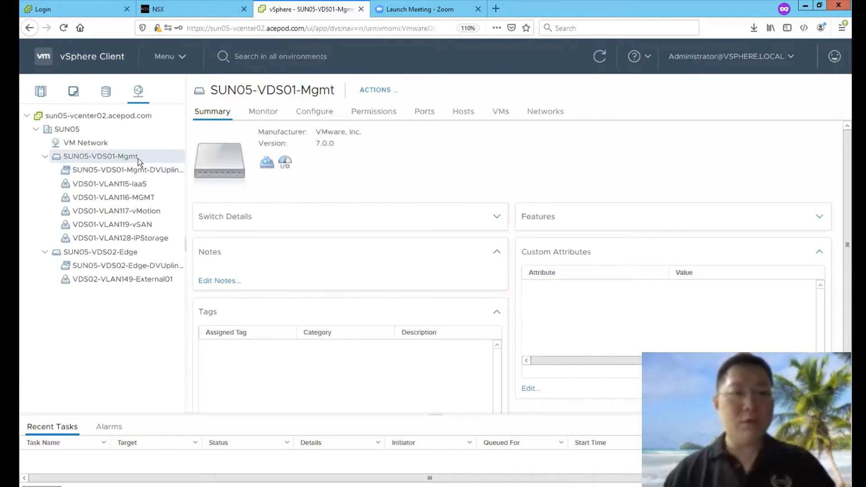
pyautogui.rightClick(138, 158)
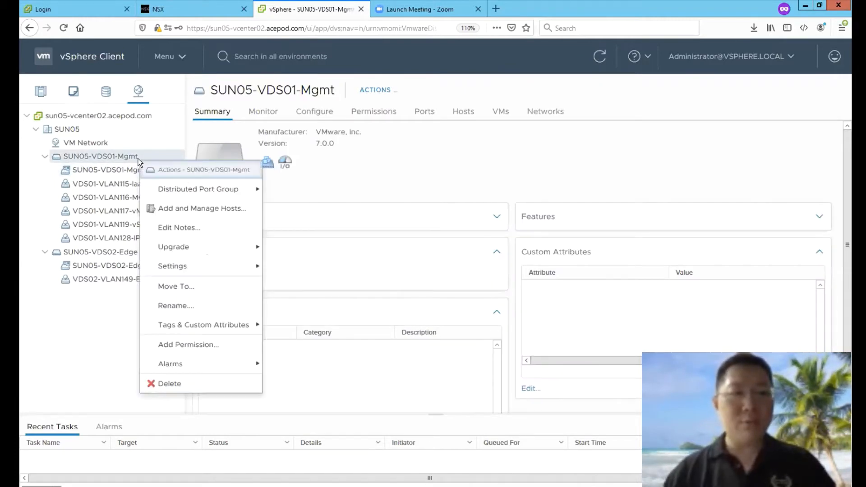
# Step: Start Add and Manage Hosts on SUN05-VDS01-Mgmt with Manage host networking
pyautogui.click(206, 208)
pyautogui.click(376, 205)
pyautogui.click(671, 427)
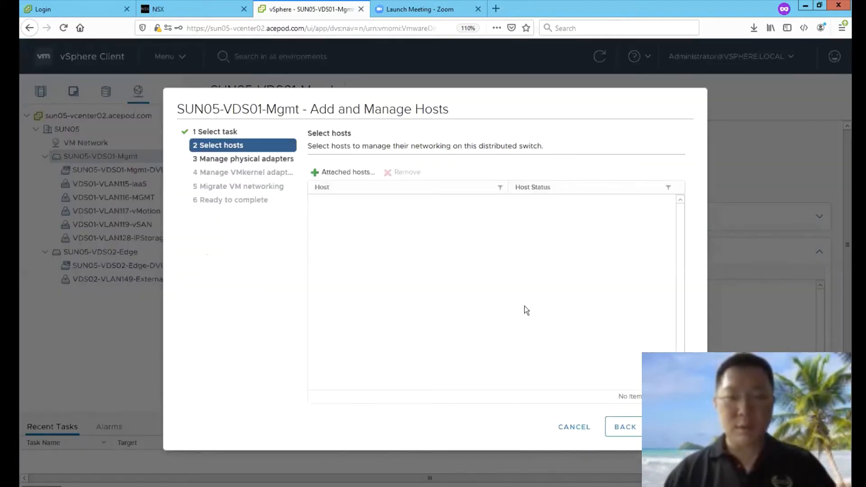
pyautogui.click(671, 426)
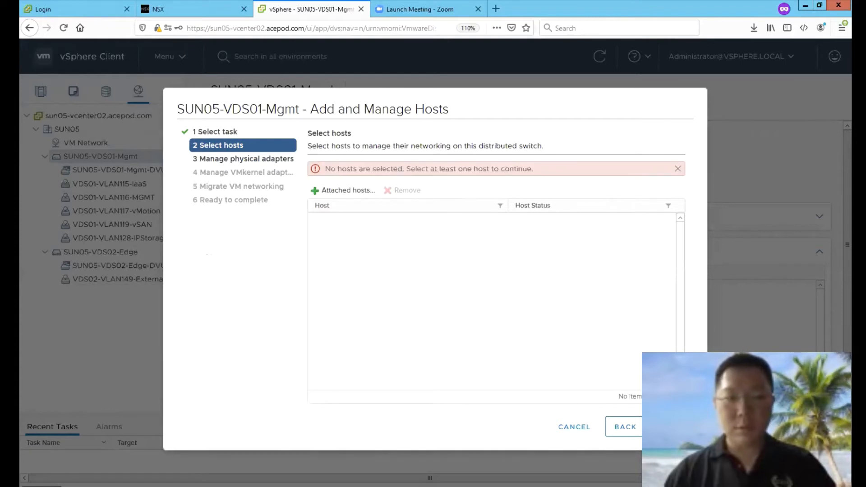
# Step: Select the three attached hosts 10.116.1.41–43 and advance to Manage physical adapters
pyautogui.click(366, 194)
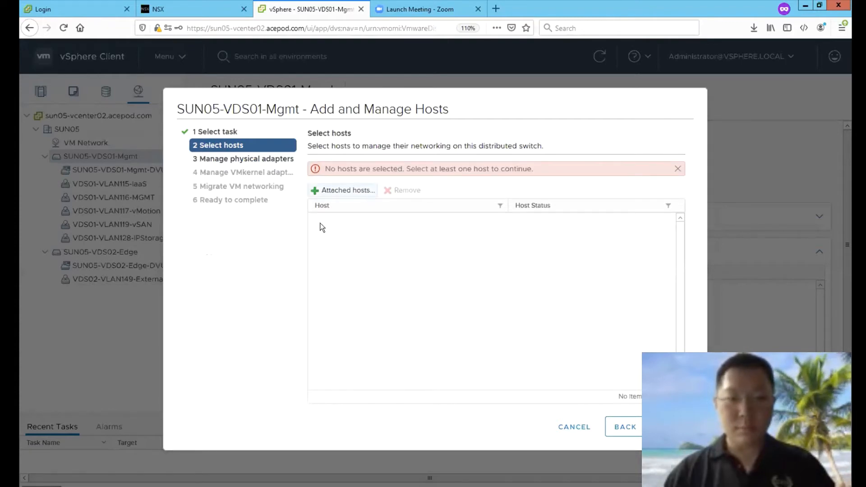
pyautogui.click(219, 175)
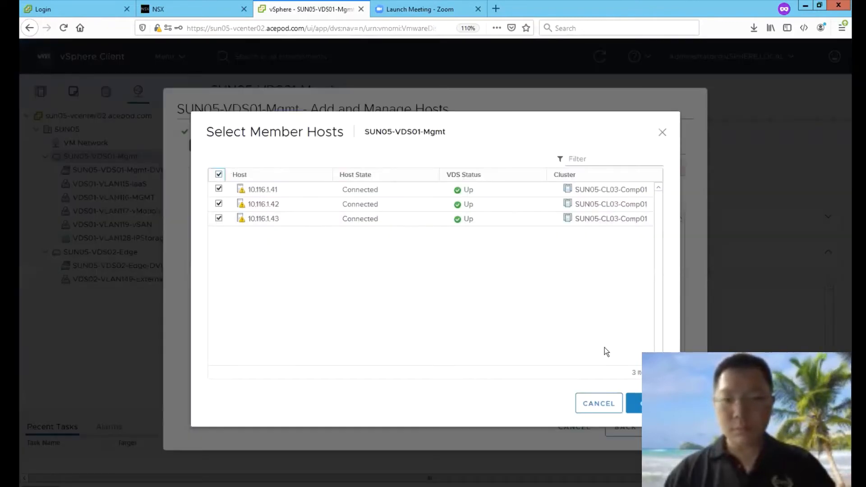
pyautogui.click(636, 403)
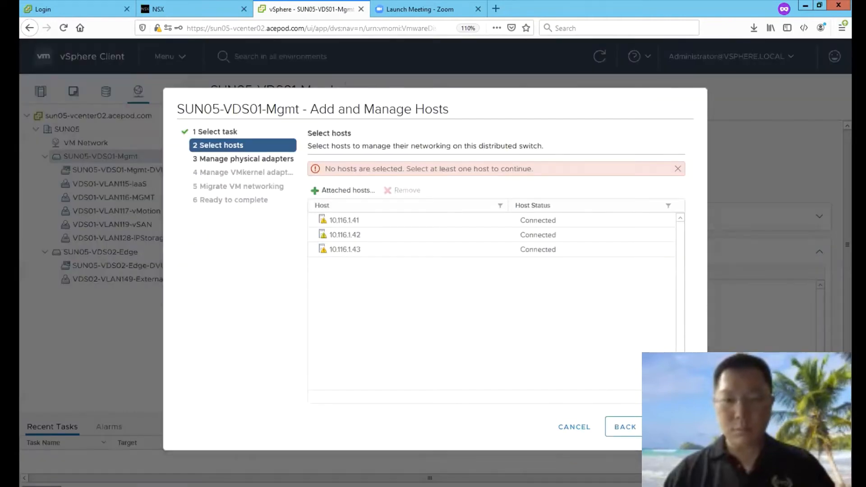
pyautogui.click(674, 427)
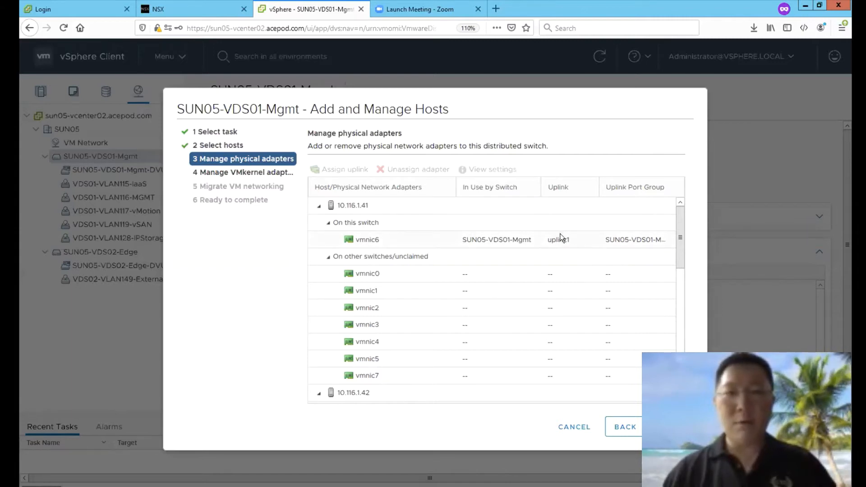
pyautogui.click(226, 15)
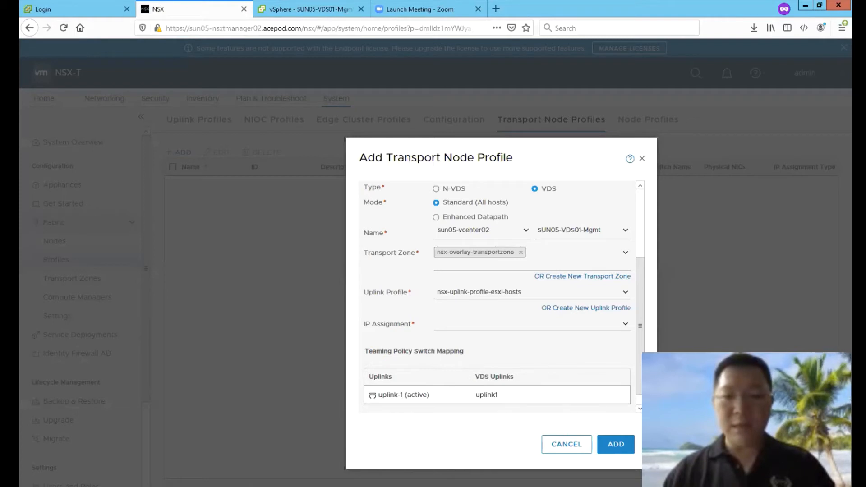
# Step: Set TEP IP assignment to Use IP Pool, find no pools available, and cancel the profile
pyautogui.scroll(-1, 640, 400)
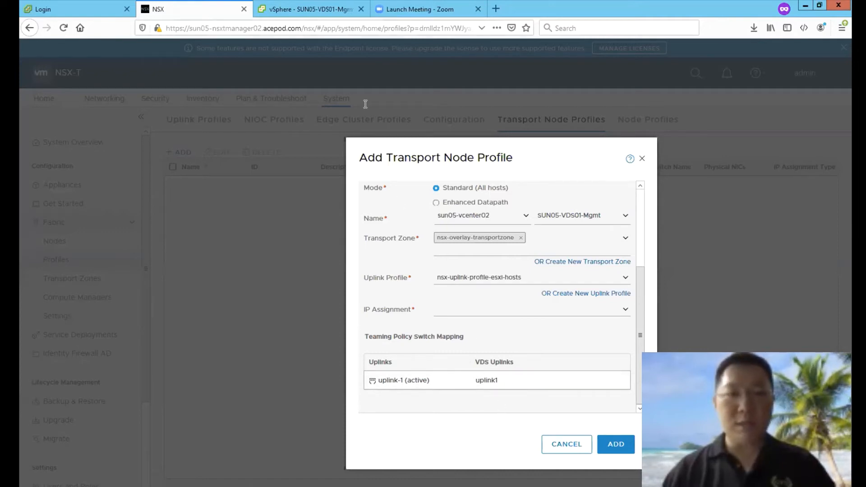
pyautogui.click(315, 16)
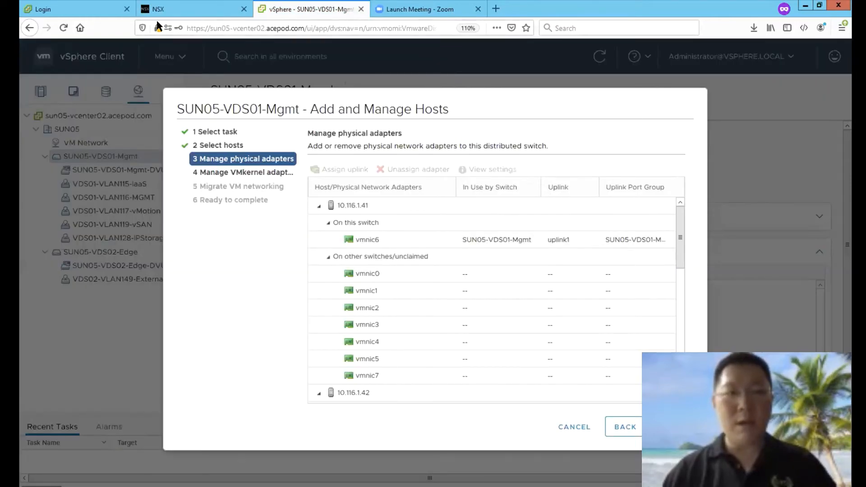
pyautogui.click(170, 13)
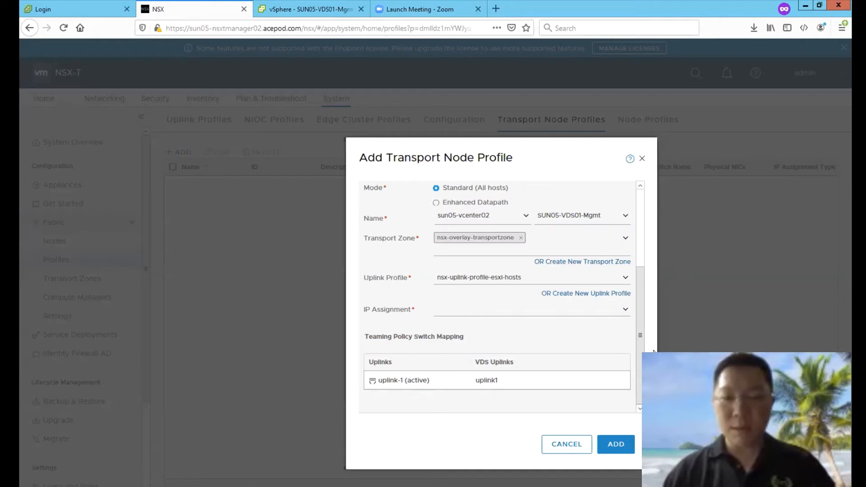
pyautogui.click(625, 312)
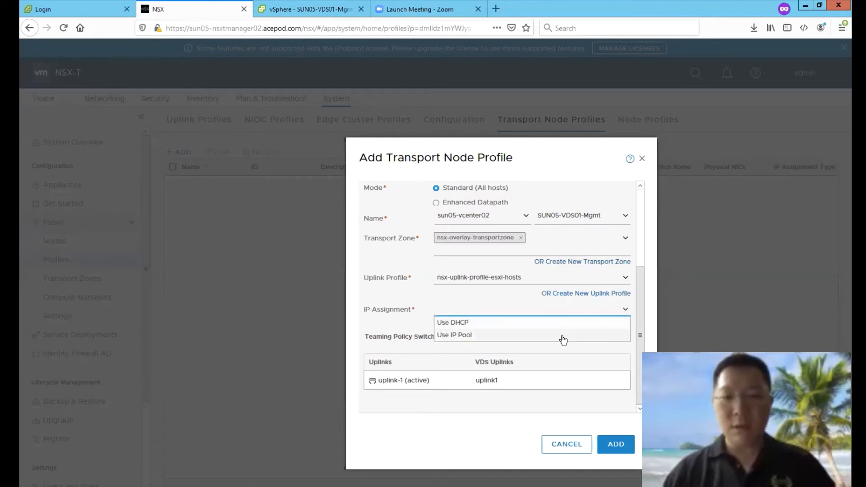
pyautogui.click(562, 336)
pyautogui.click(624, 333)
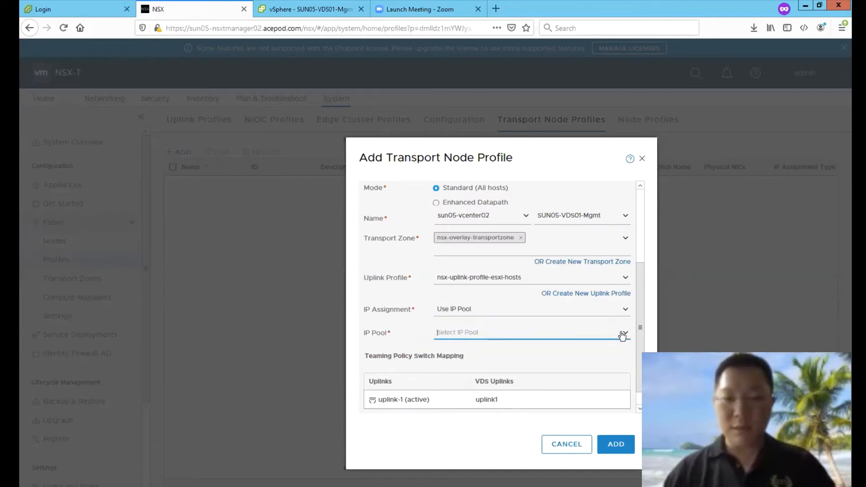
pyautogui.click(623, 334)
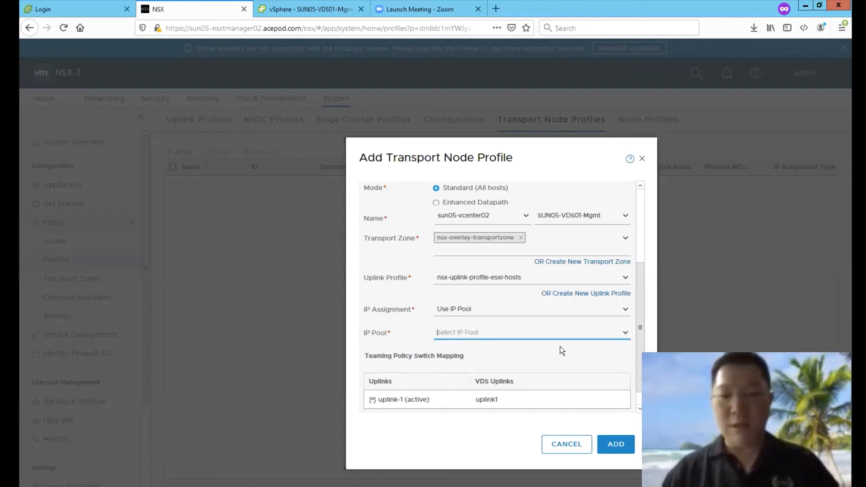
pyautogui.click(559, 444)
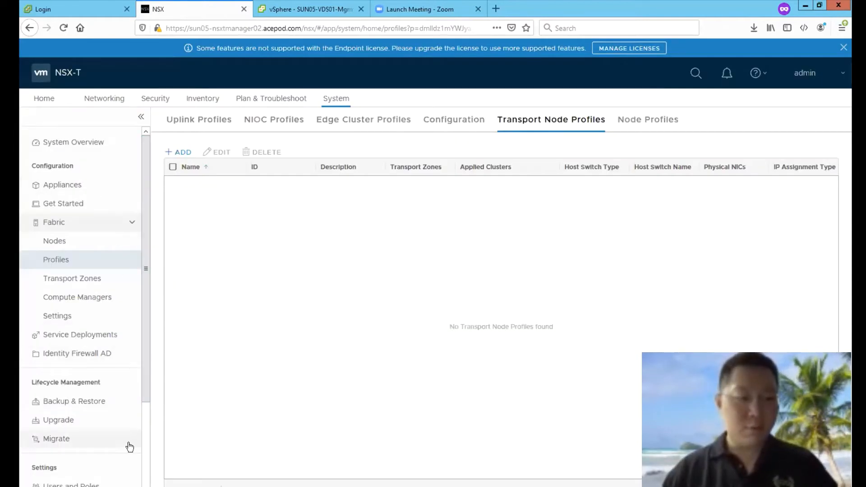
# Step: Under Networking > IP Address Pools, add a pool named IP-Pool-TEP-ESXi-Hosts
pyautogui.click(105, 99)
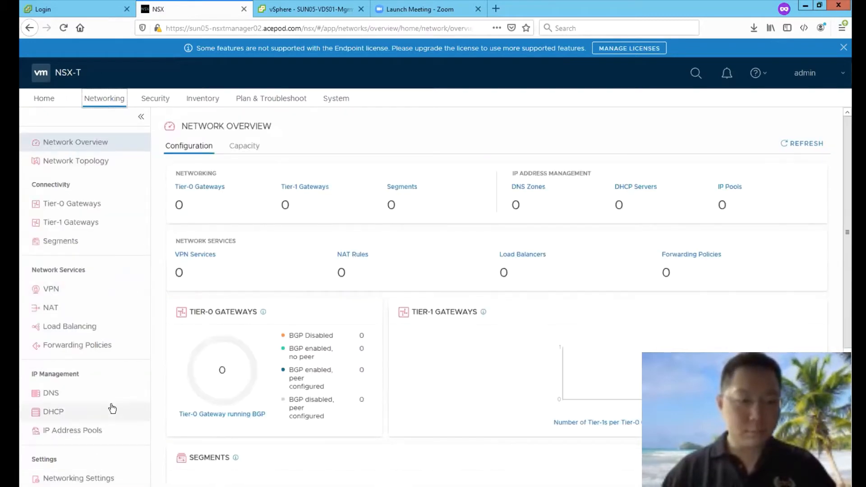
pyautogui.click(78, 428)
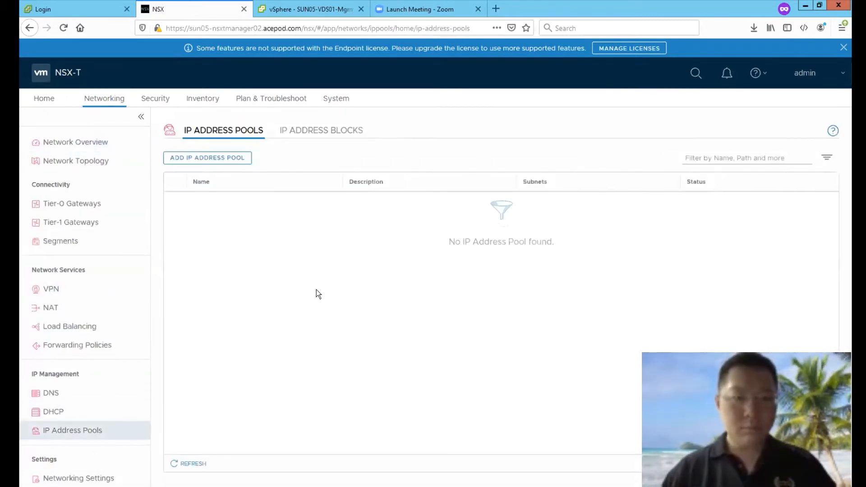
pyautogui.click(230, 159)
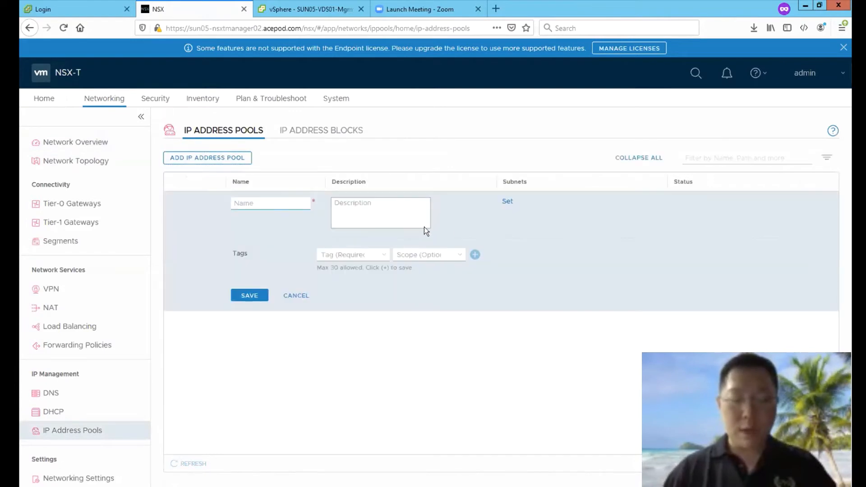
pyautogui.write('IP-Po')
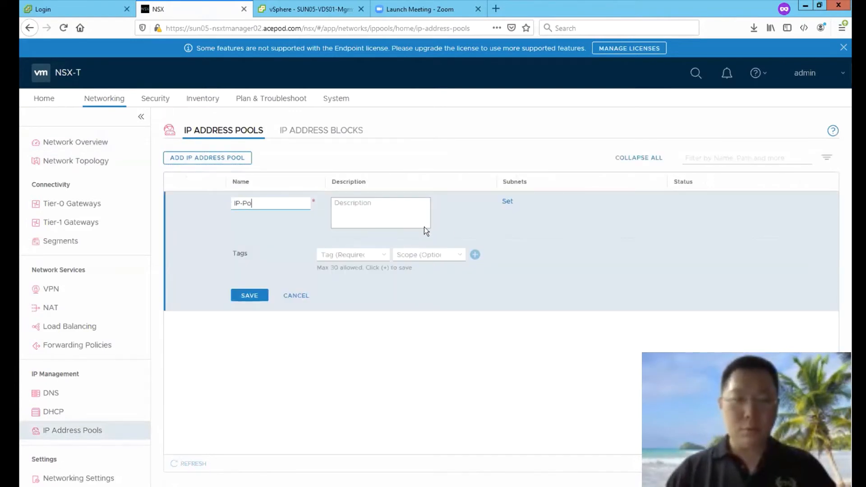
pyautogui.write('ol-TE')
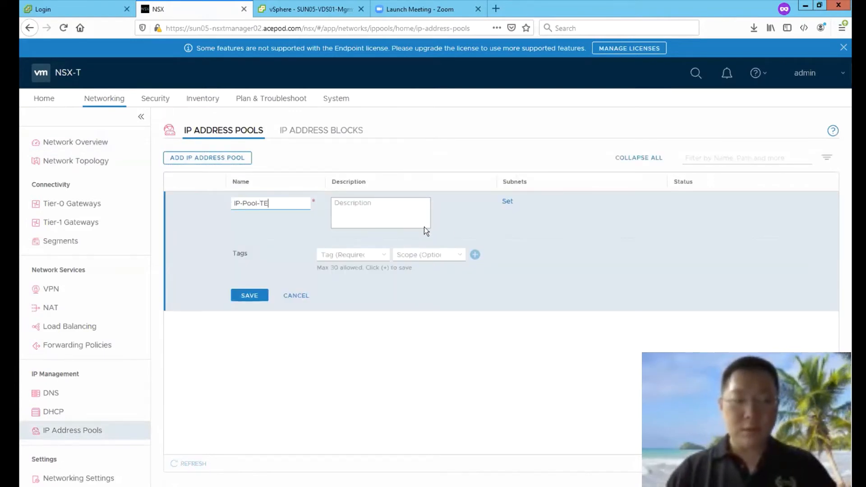
pyautogui.write('P-Hosts')
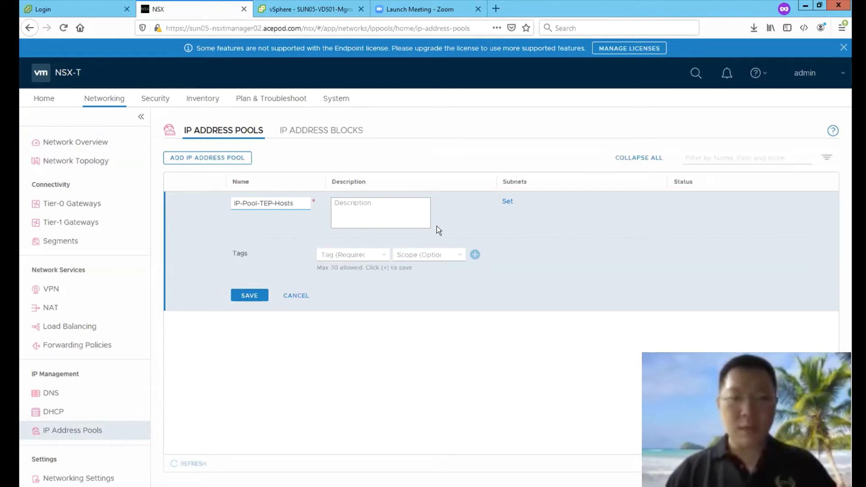
pyautogui.press('BackSpace')
pyautogui.press('BackSpace')
pyautogui.press('BackSpace')
pyautogui.press('BackSpace')
pyautogui.press('BackSpace')
pyautogui.write('ESxi')
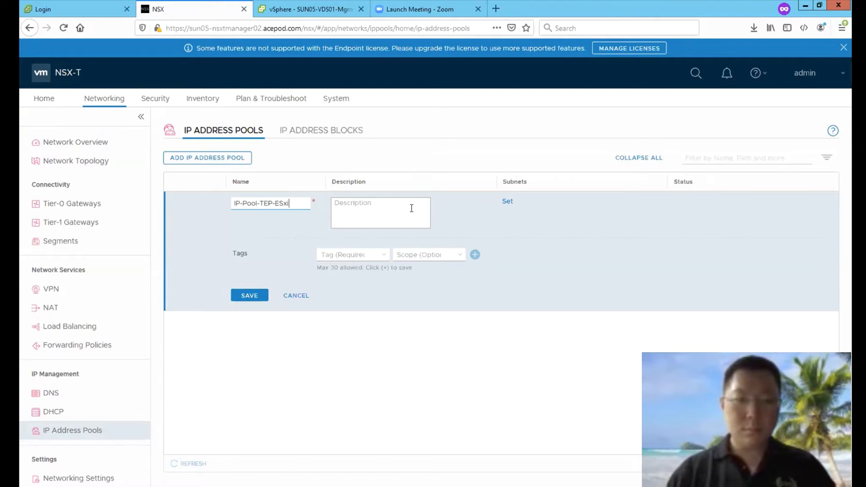
pyautogui.press('BackSpace')
pyautogui.write('X-')
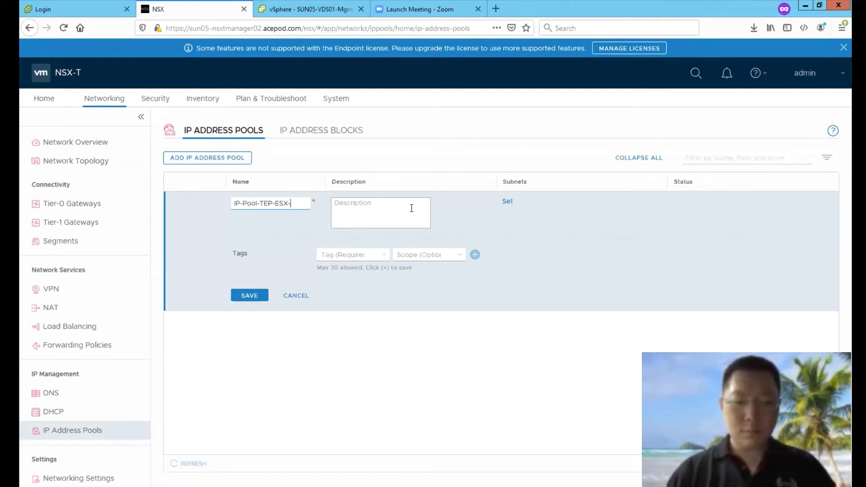
pyautogui.press('BackSpace')
pyautogui.write('i')
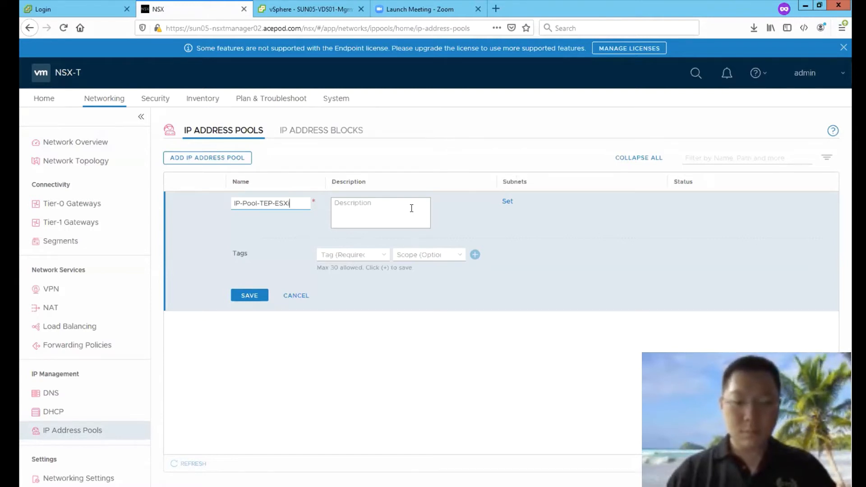
pyautogui.write('_Hosts')
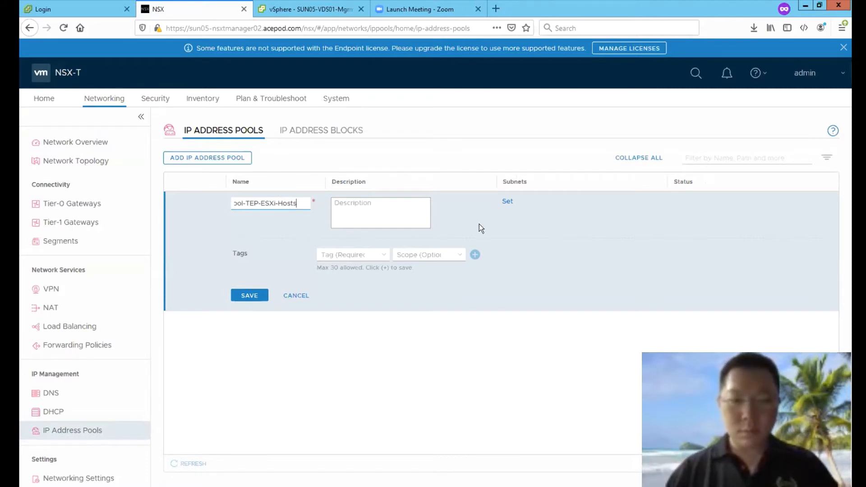
# Step: Add an IP Ranges subnet 10.120.1.11-10.120.1.250 with CIDR 10.120.1.0/24
pyautogui.click(508, 201)
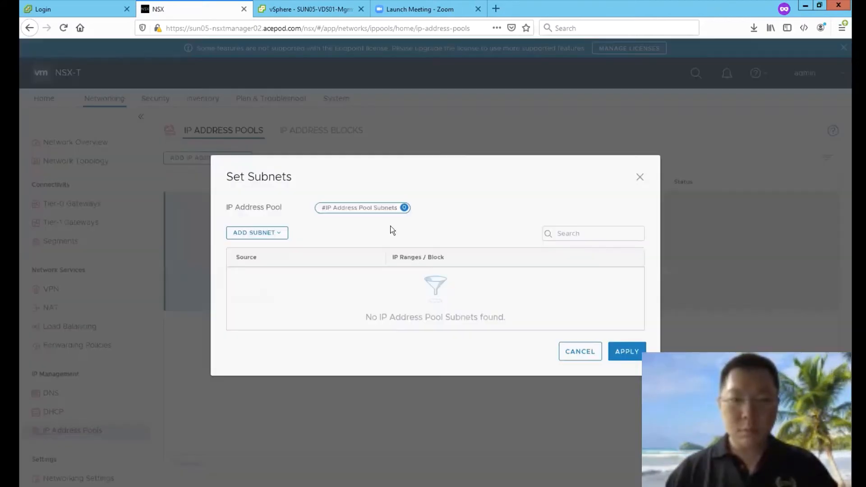
pyautogui.click(262, 167)
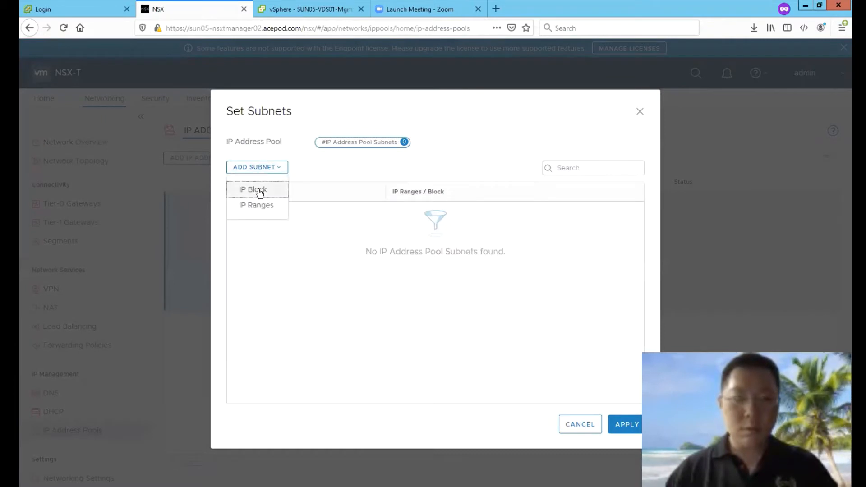
pyautogui.click(259, 206)
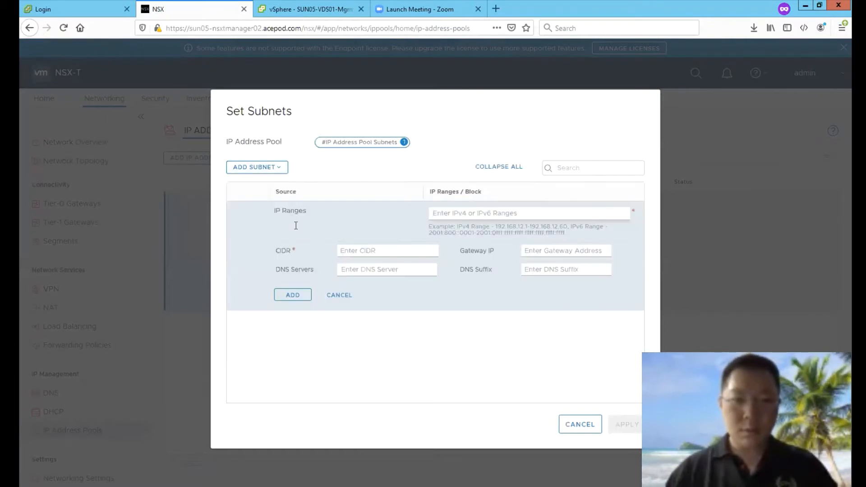
pyautogui.click(384, 252)
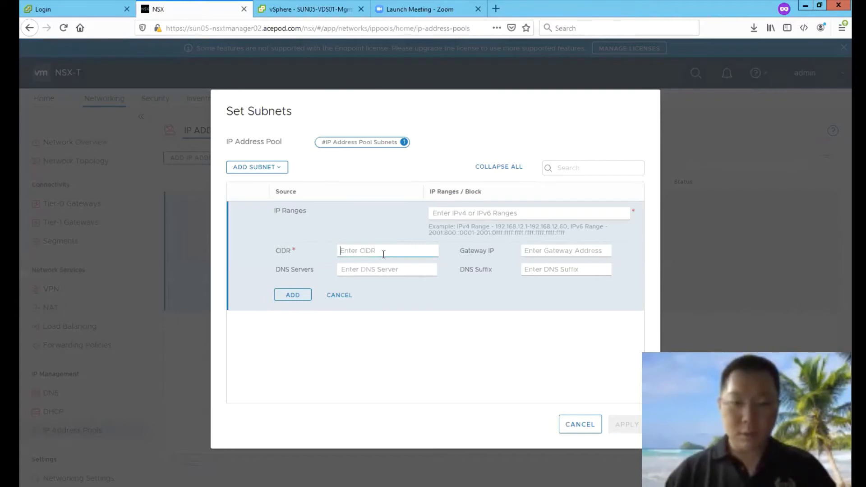
pyautogui.write('10.')
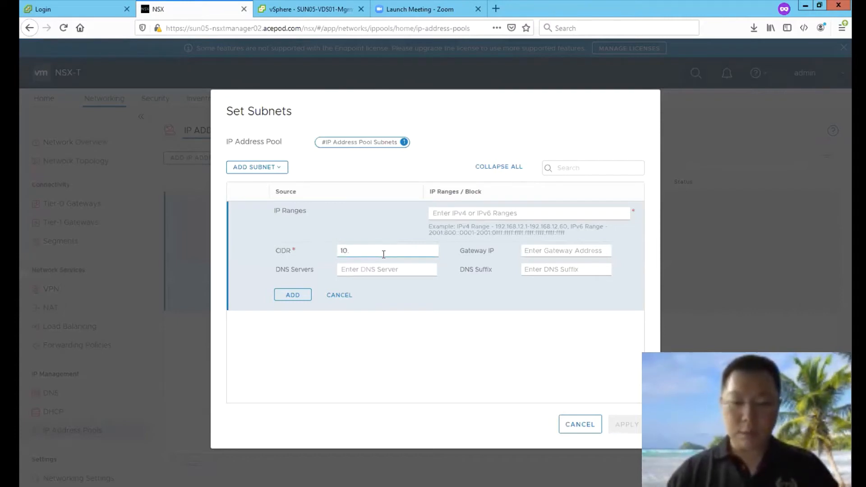
pyautogui.write('120.1.0/24')
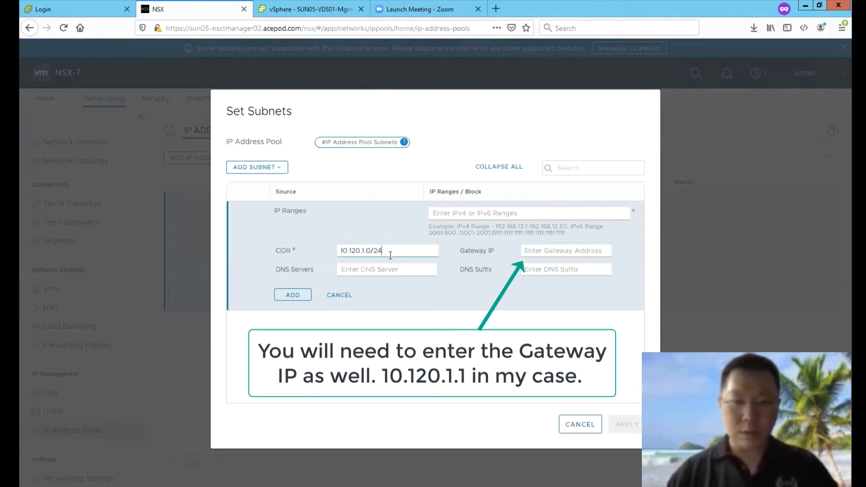
pyautogui.click(441, 219)
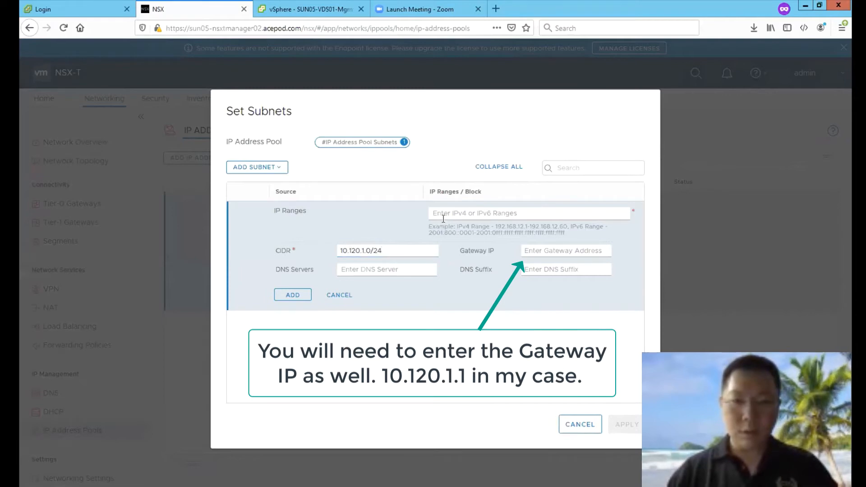
pyautogui.write('10.120.1.11-10.')
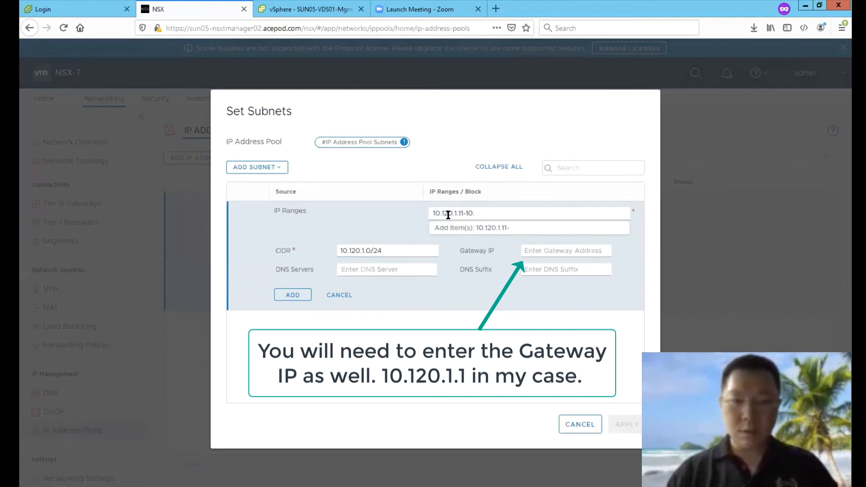
pyautogui.write('120.1.250')
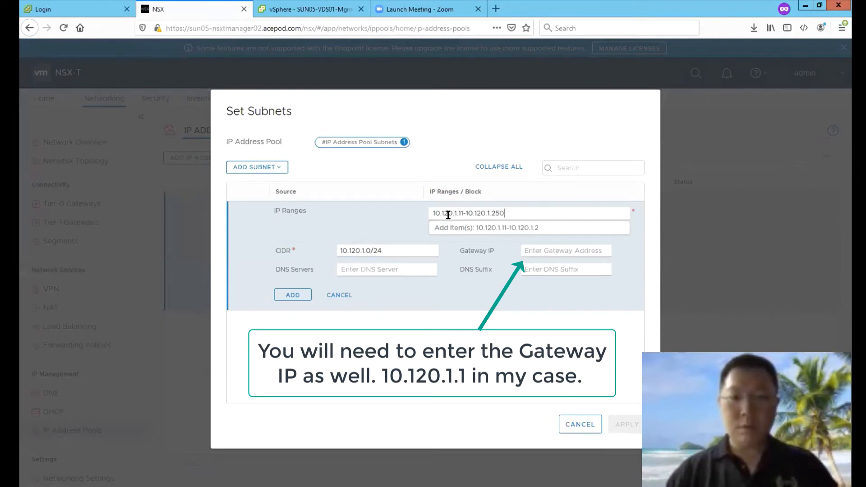
pyautogui.click(452, 228)
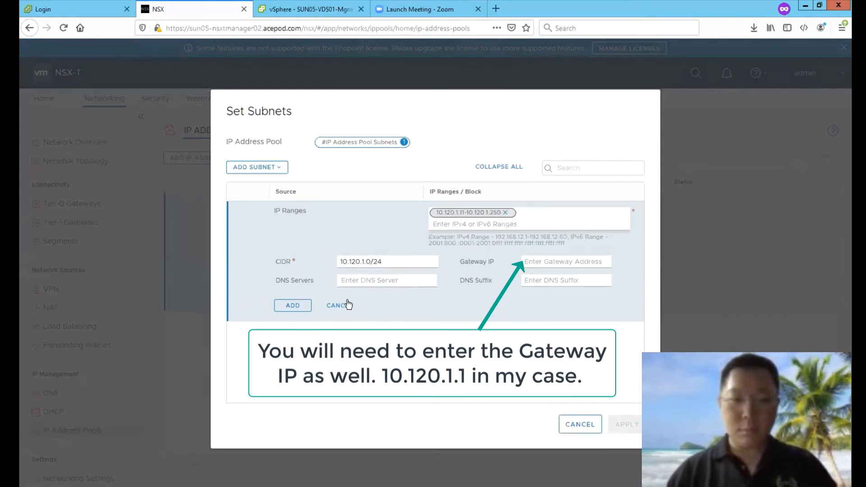
pyautogui.click(301, 306)
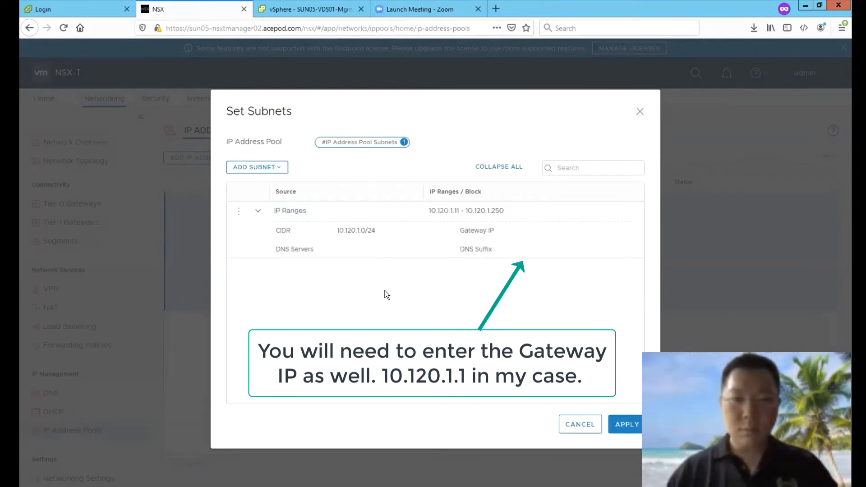
# Step: Discard an extra empty subnet entry and apply the single subnet to the pool
pyautogui.click(268, 167)
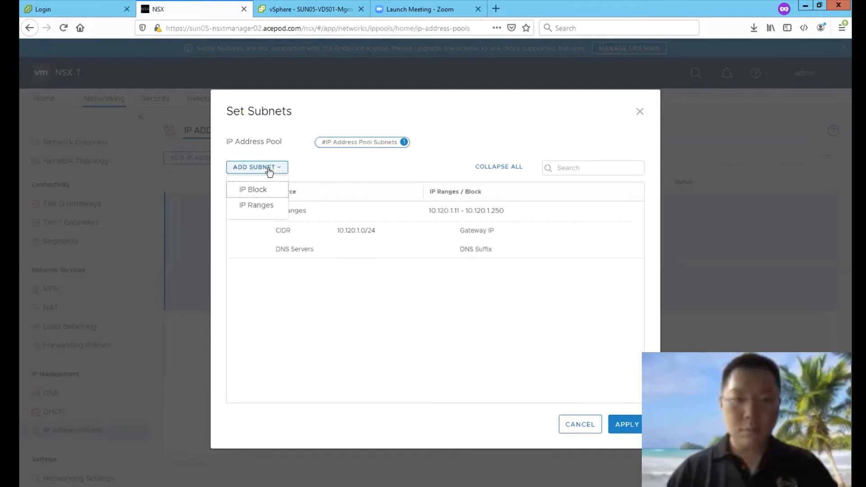
pyautogui.click(260, 210)
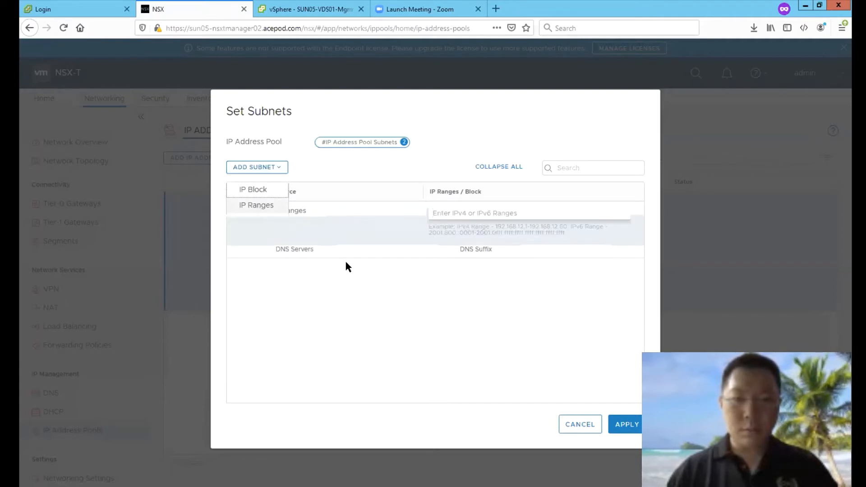
pyautogui.click(410, 251)
pyautogui.click(348, 144)
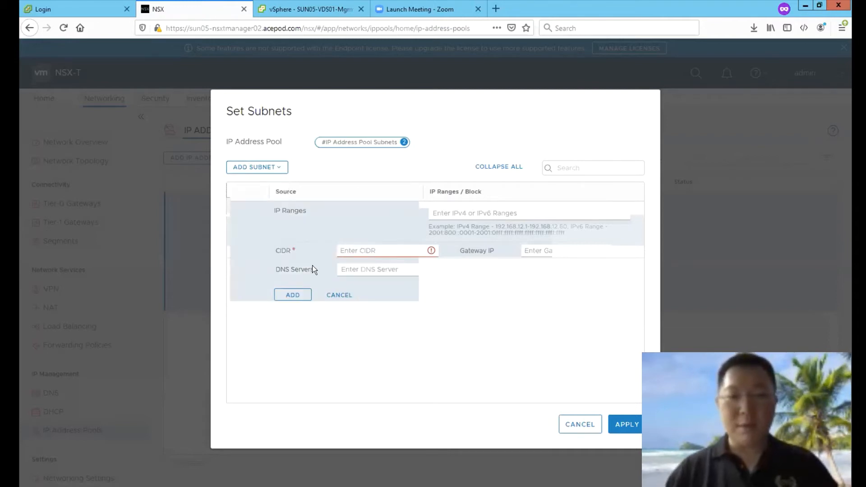
pyautogui.click(328, 292)
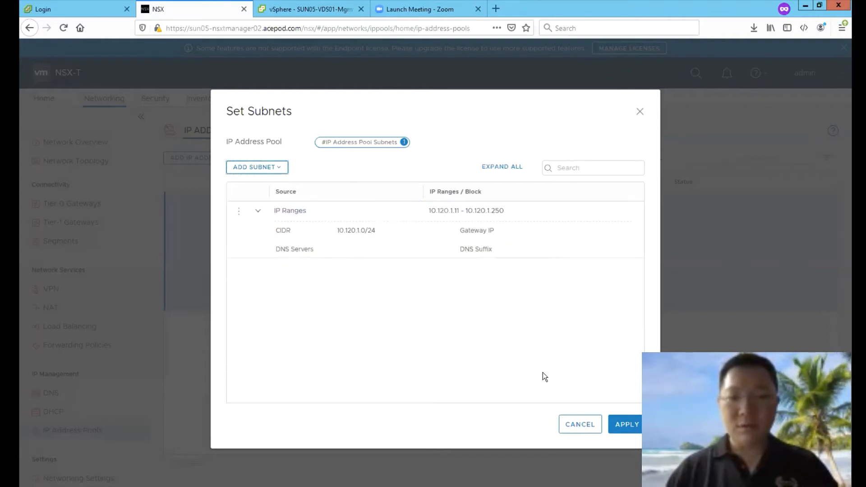
pyautogui.click(625, 425)
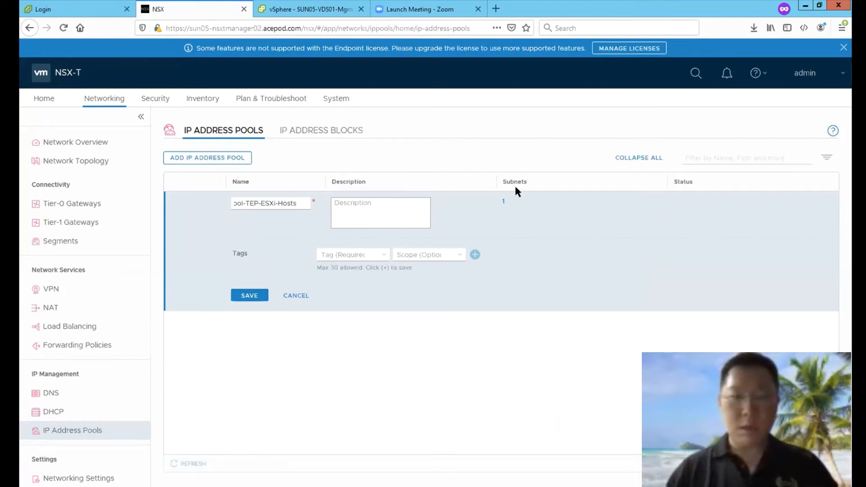
# Step: Save IP-Pool-TEP-ESXi-Hosts, then add a second pool named IP-Pool-TEP-Edge-VMs
pyautogui.click(264, 295)
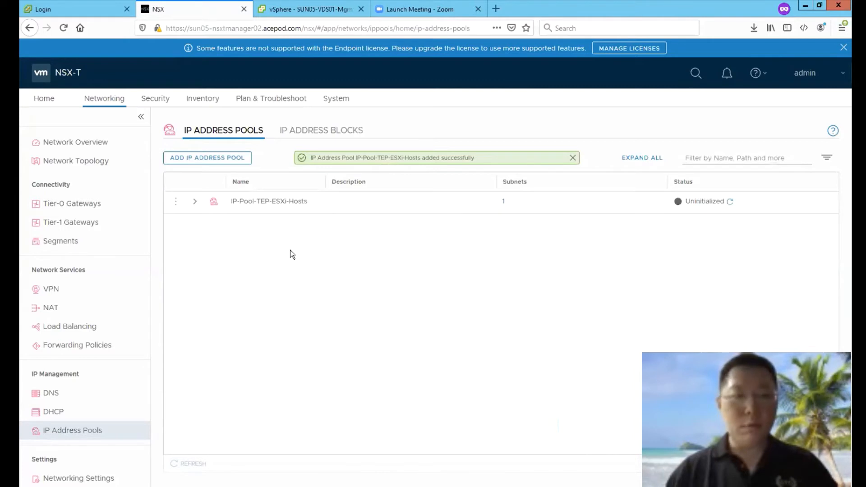
pyautogui.click(730, 199)
pyautogui.click(213, 158)
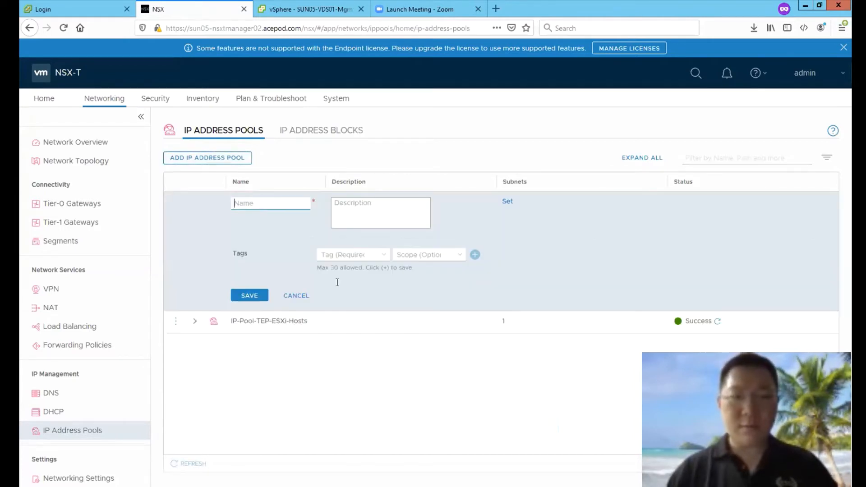
pyautogui.write('IP-P')
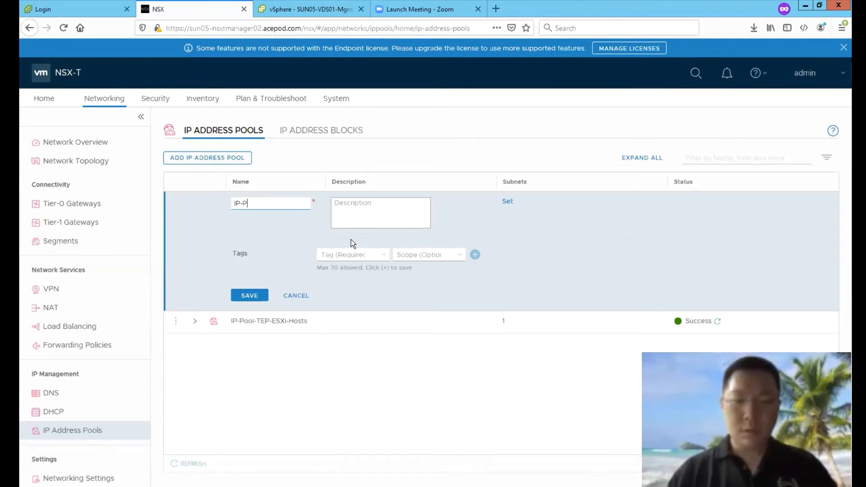
pyautogui.write('ool-')
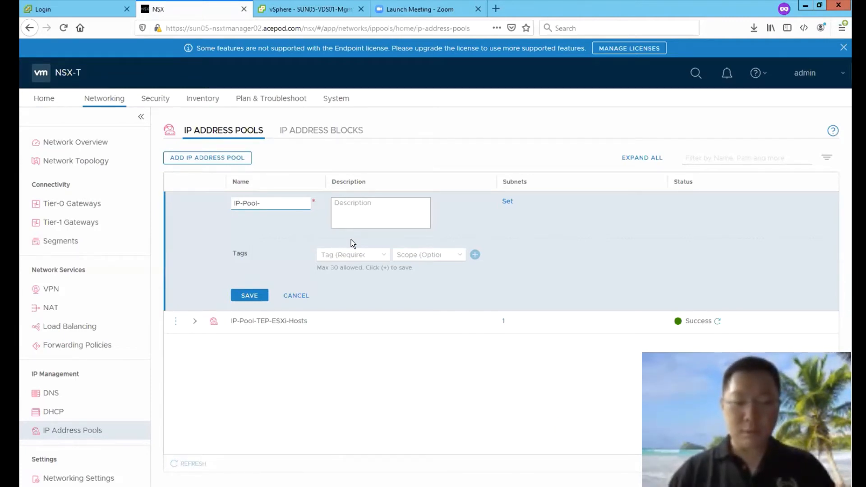
pyautogui.write('TEP-Edge')
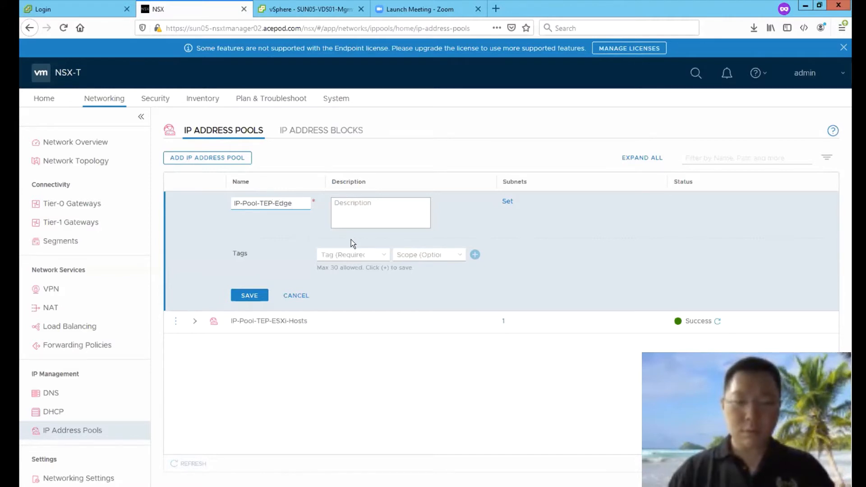
pyautogui.write('-VMs')
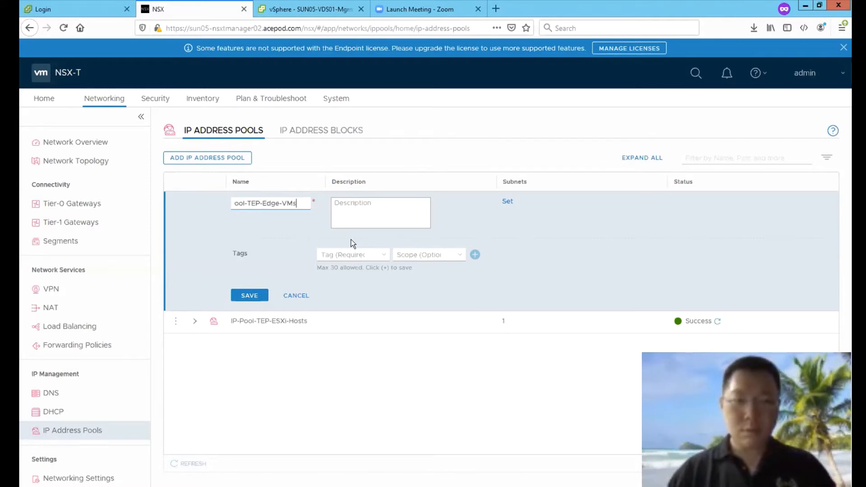
pyautogui.click(508, 202)
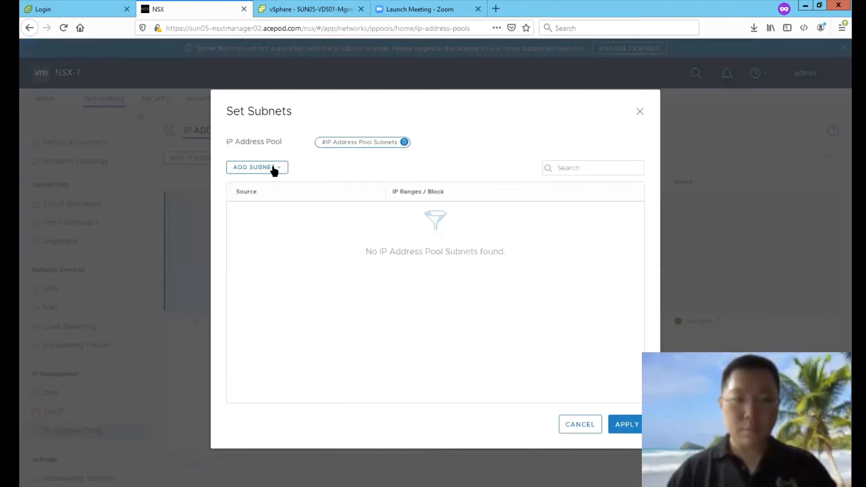
# Step: Give the edge pool subnet 10.114.1.11–10.114.1.250, CIDR 10.114.1.0/24, and save the pool
pyautogui.click(272, 167)
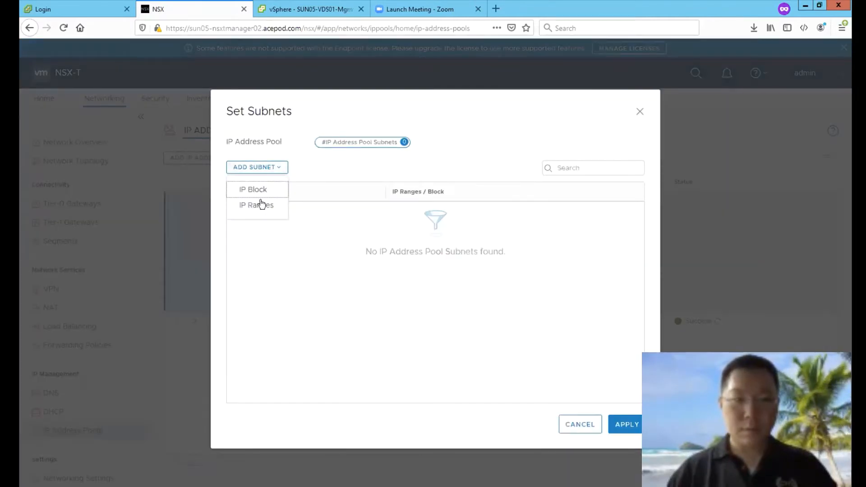
pyautogui.click(256, 206)
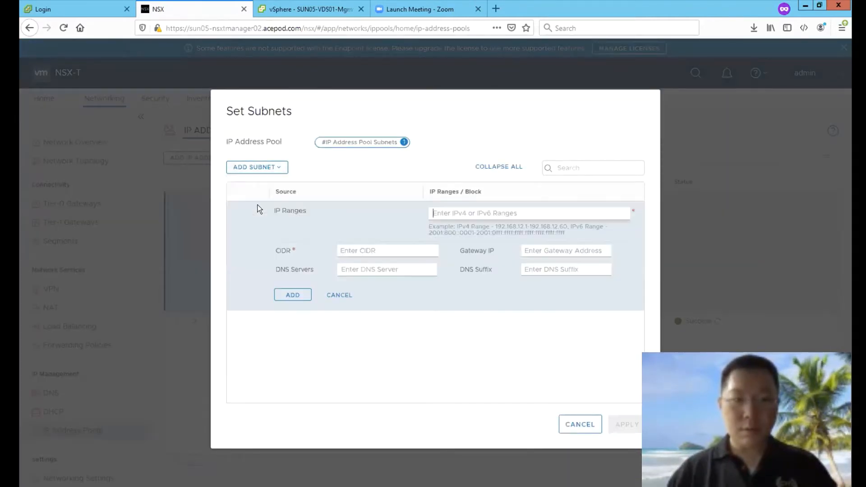
pyautogui.click(343, 250)
pyautogui.write('10.114.1.0/24')
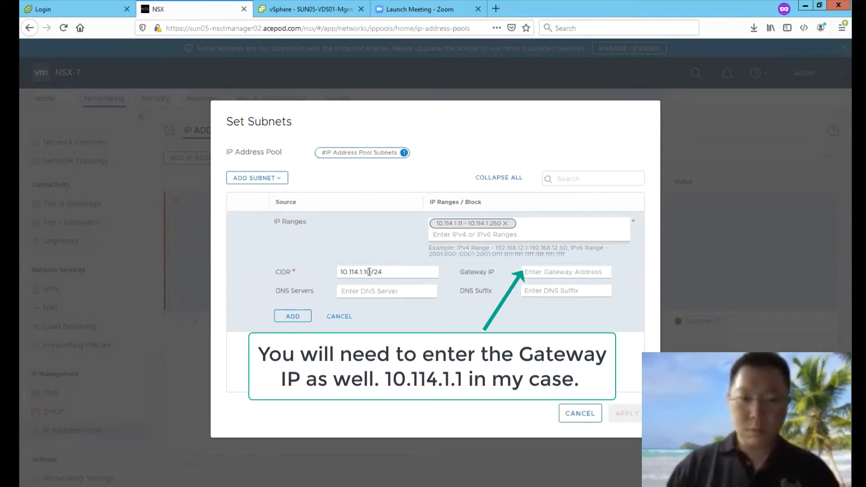
pyautogui.press('BackSpace')
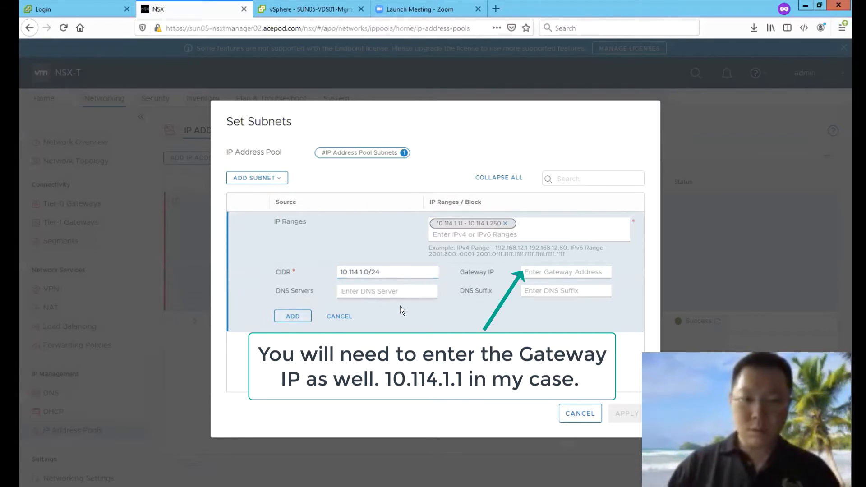
pyautogui.moveTo(376, 276); pyautogui.dragTo(311, 272)
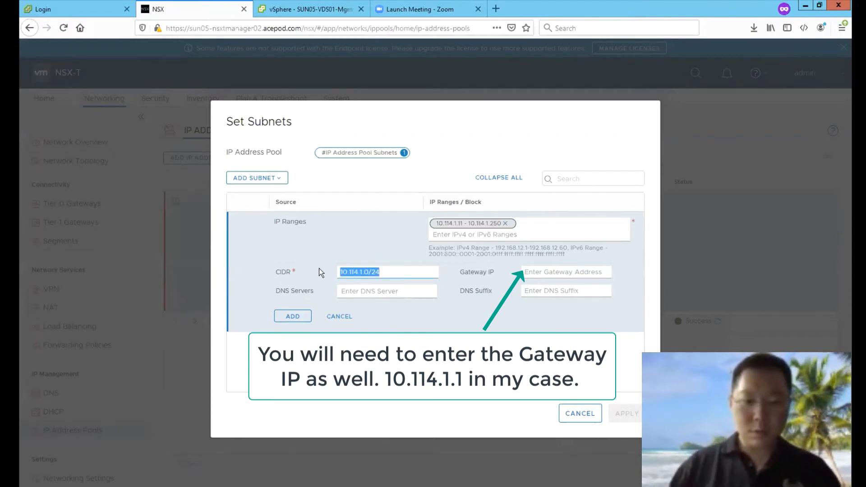
pyautogui.click(319, 269)
pyautogui.click(343, 289)
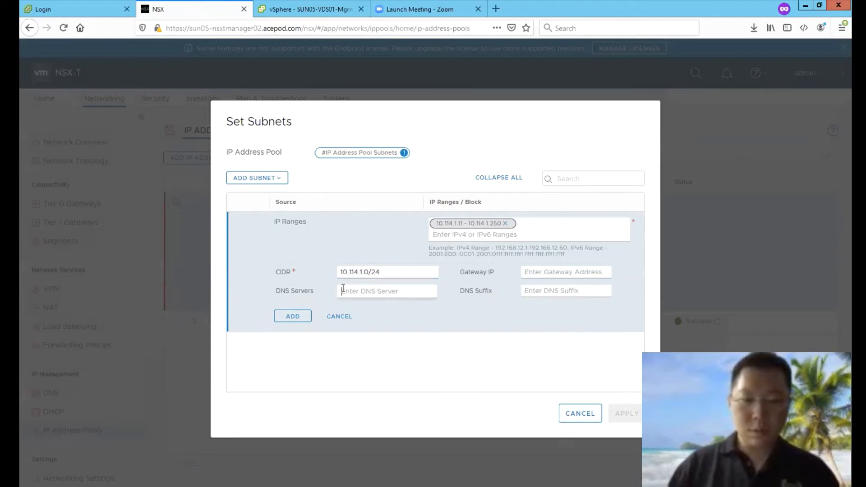
pyautogui.click(285, 317)
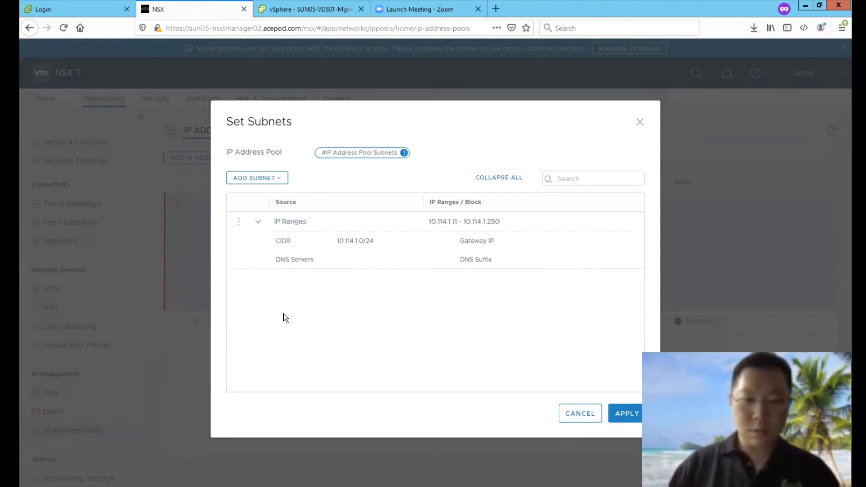
pyautogui.click(627, 418)
pyautogui.click(256, 299)
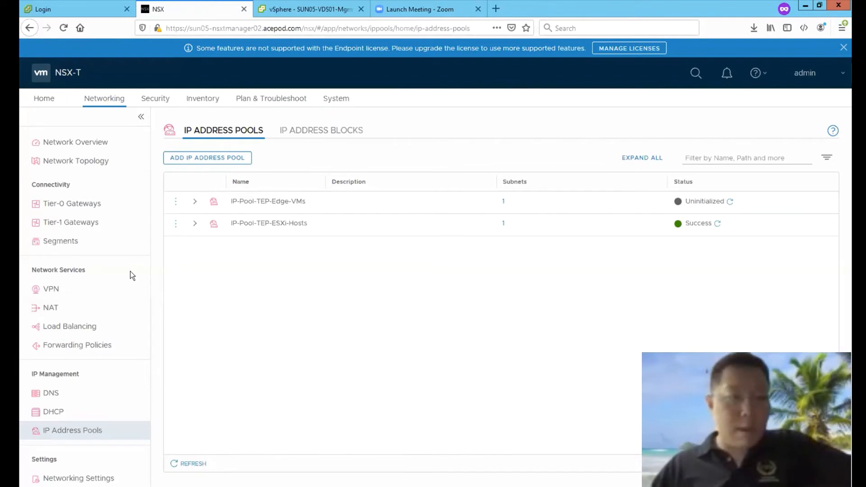
# Step: View the host transport nodes managed by sun05-vcenter02 under System > Fabric > Nodes
pyautogui.click(307, 101)
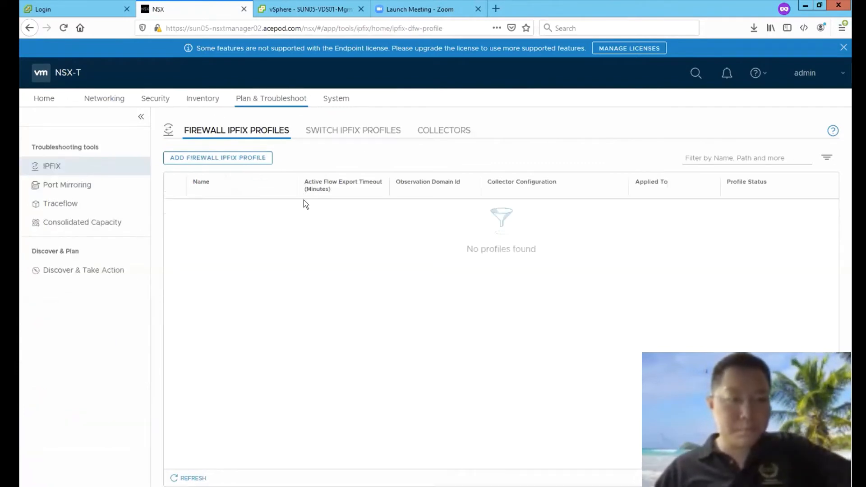
pyautogui.click(337, 98)
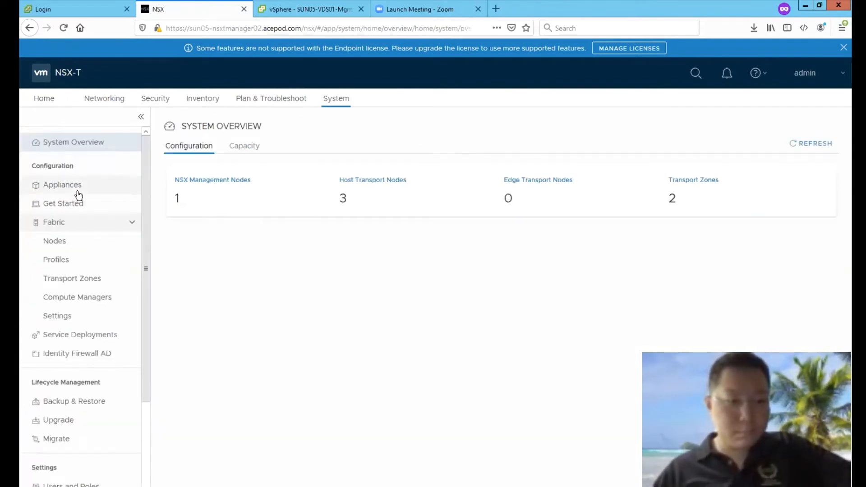
pyautogui.click(78, 241)
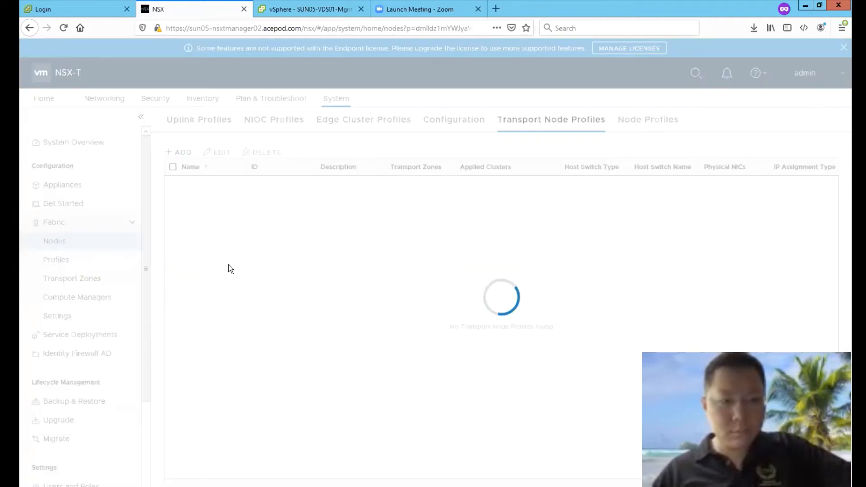
pyautogui.click(310, 139)
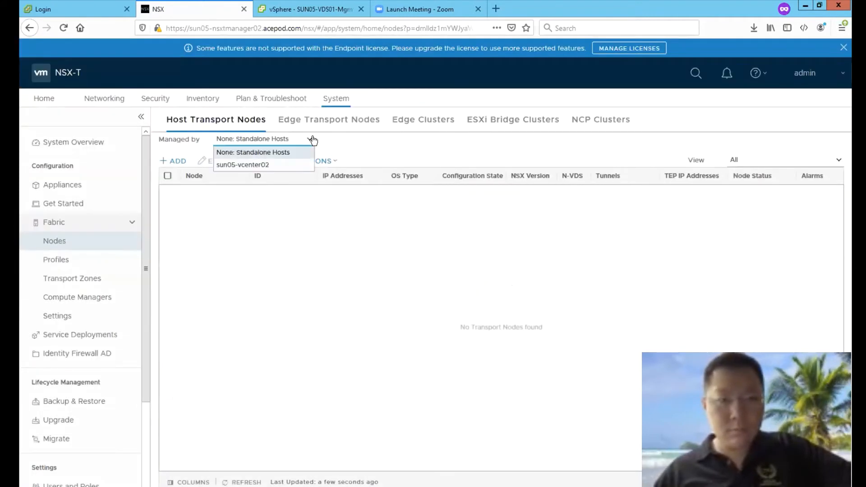
pyautogui.click(280, 163)
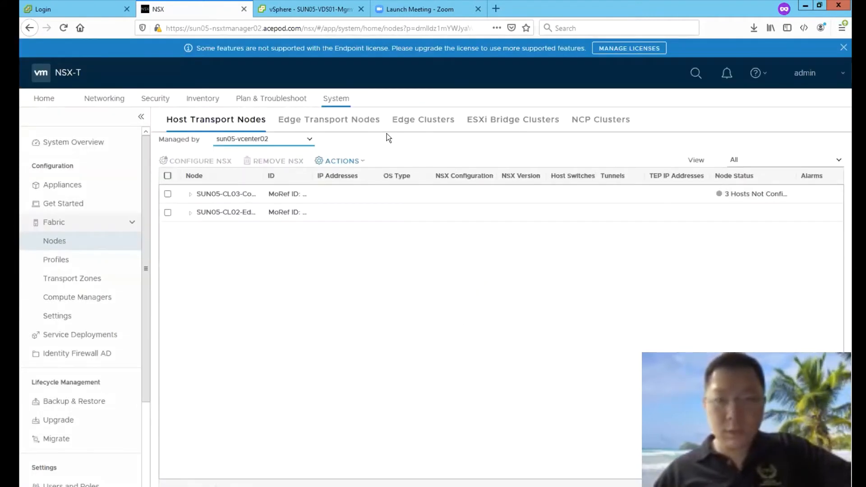
# Step: Go to Fabric > Profiles > Transport Node Profiles
pyautogui.click(104, 279)
pyautogui.click(86, 261)
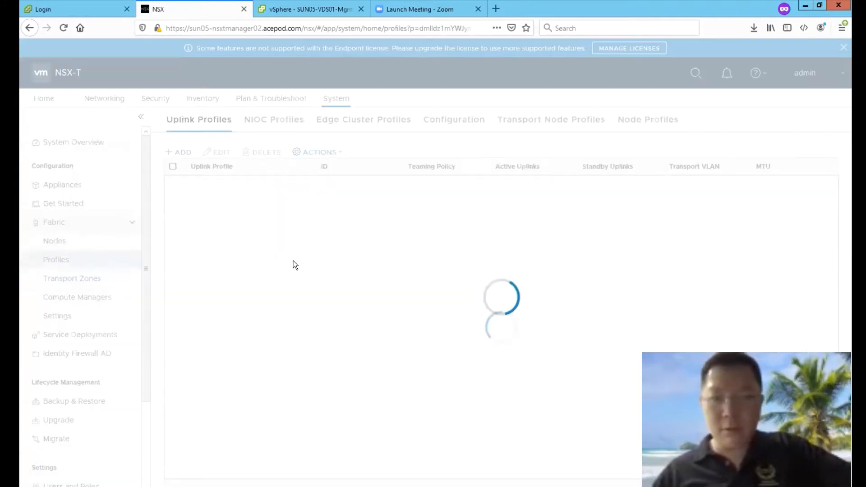
pyautogui.click(551, 119)
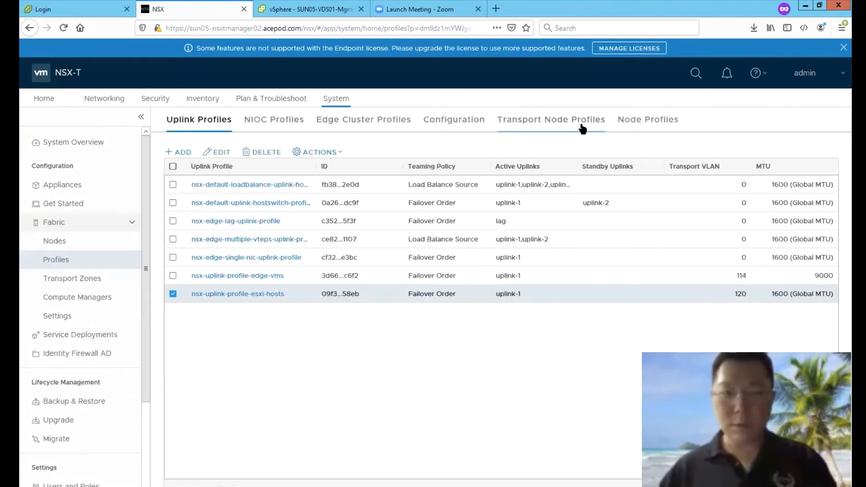
pyautogui.click(564, 122)
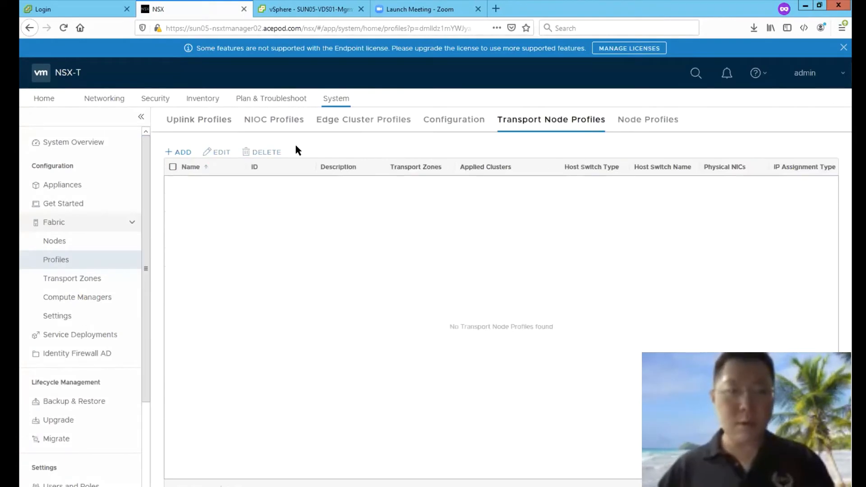
# Step: Start profile TN-Profile-ESXi-Hosts using VDS SUN05-VDS01-Mgmt on sun05-vcenter02
pyautogui.click(179, 152)
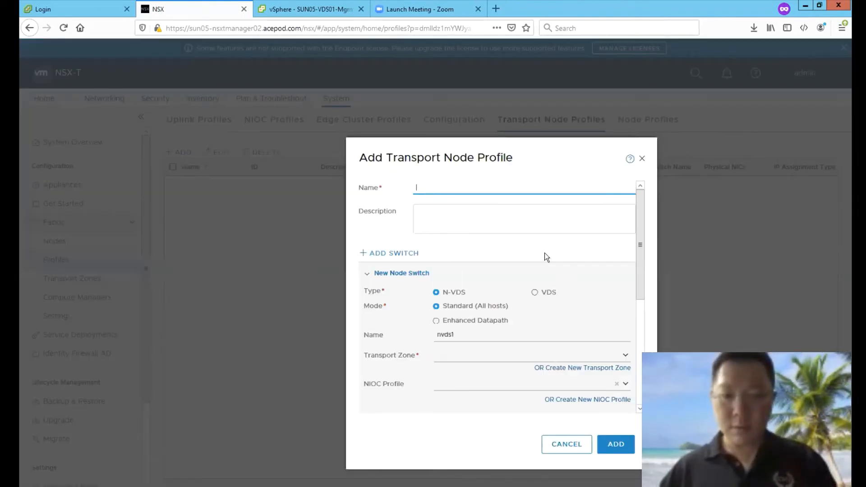
pyautogui.write('TN-Profile-E')
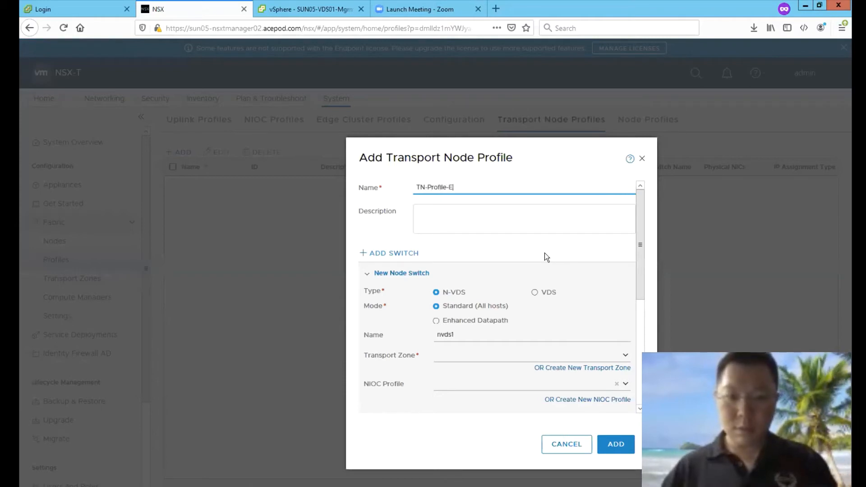
pyautogui.write('SXi-Hosts')
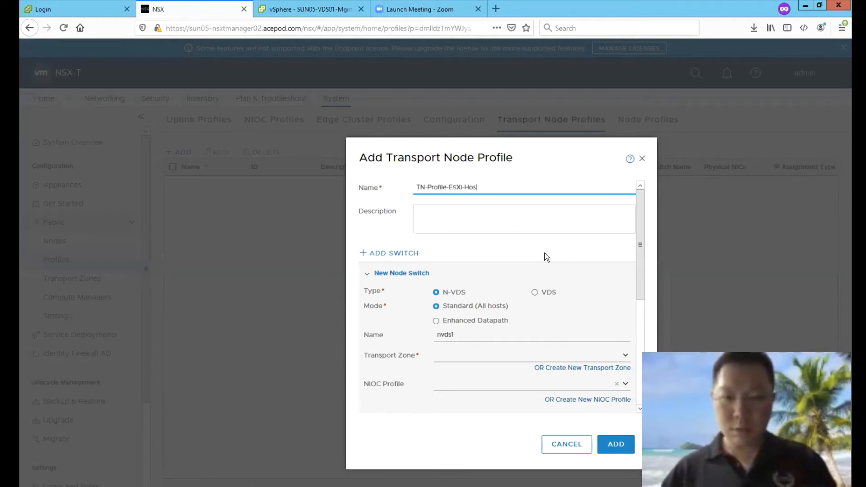
pyautogui.click(531, 293)
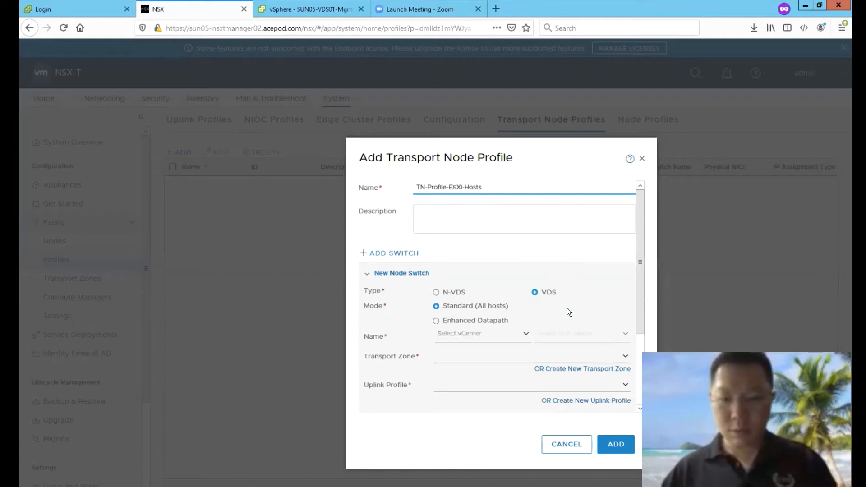
pyautogui.click(526, 334)
pyautogui.click(502, 351)
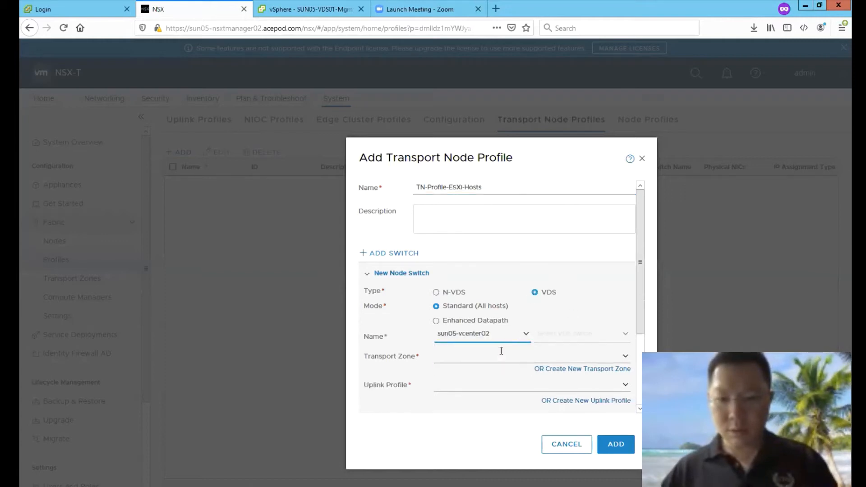
pyautogui.click(622, 334)
pyautogui.click(601, 350)
# Step: Add nsx-overlay-transportzone, uplink profile nsx-uplink-profile-esxi-hosts, and TEP pool IP-Pool-TEP-ESXi-Hosts
pyautogui.click(623, 358)
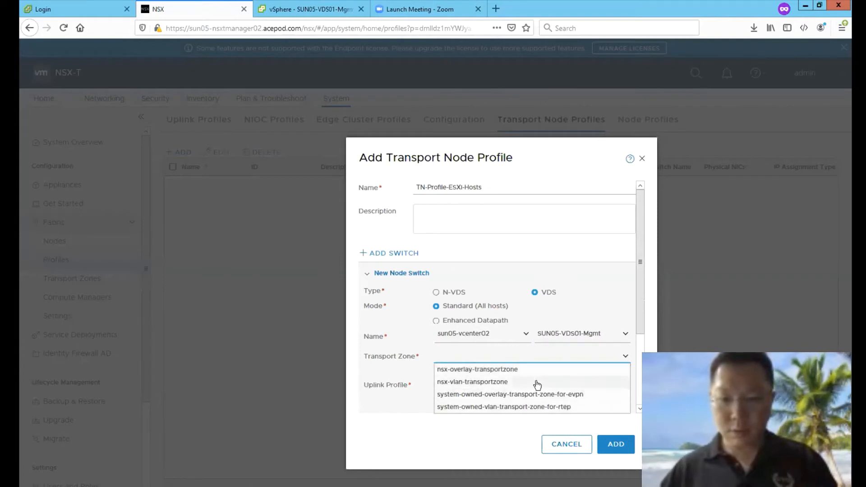
pyautogui.click(593, 370)
pyautogui.scroll(-3, 593, 371)
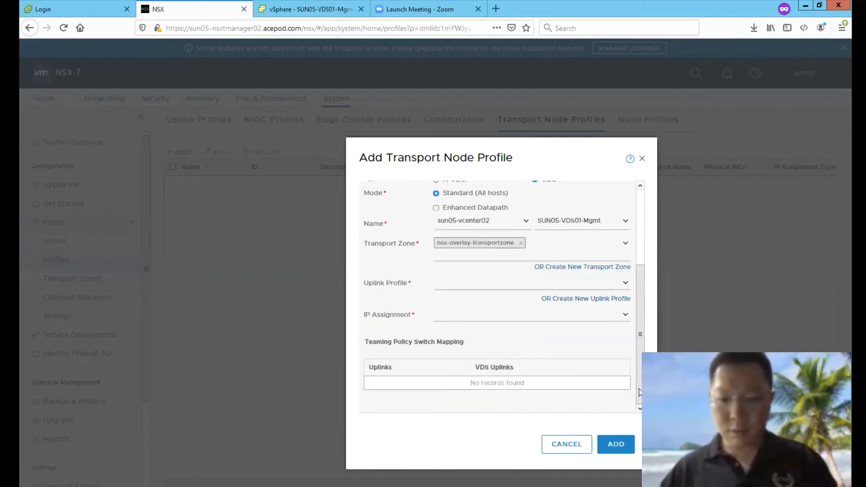
pyautogui.click(616, 281)
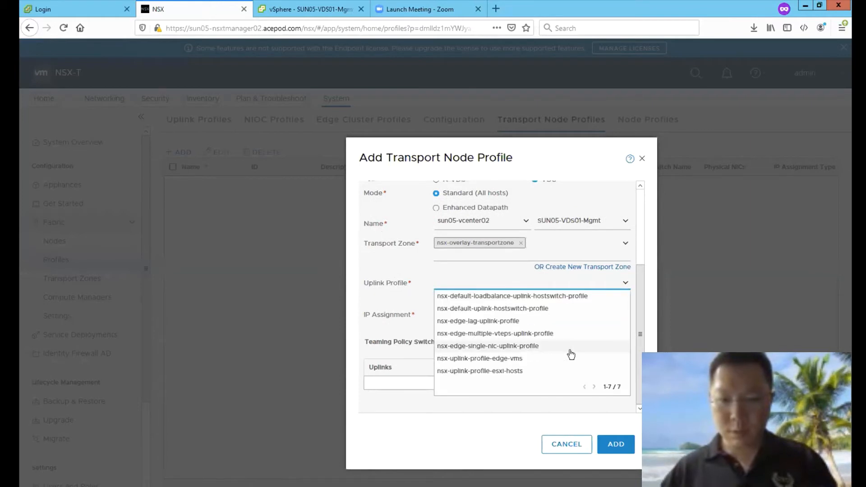
pyautogui.click(486, 374)
pyautogui.click(623, 316)
pyautogui.click(528, 340)
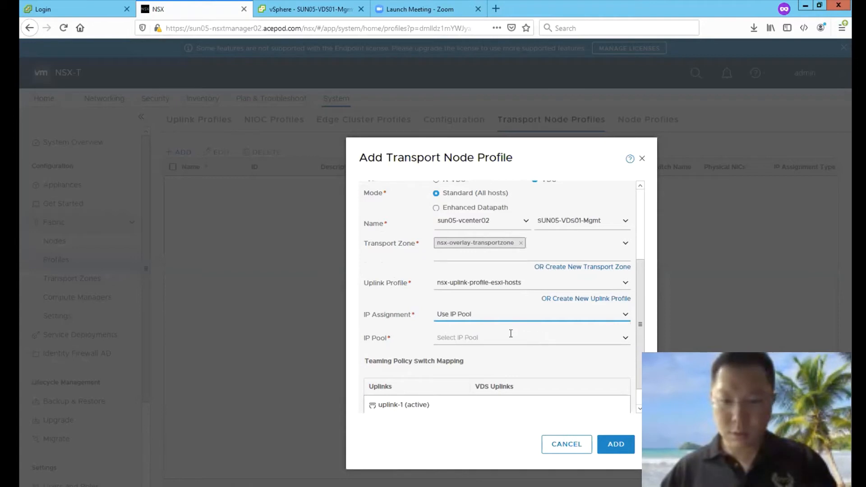
pyautogui.click(619, 338)
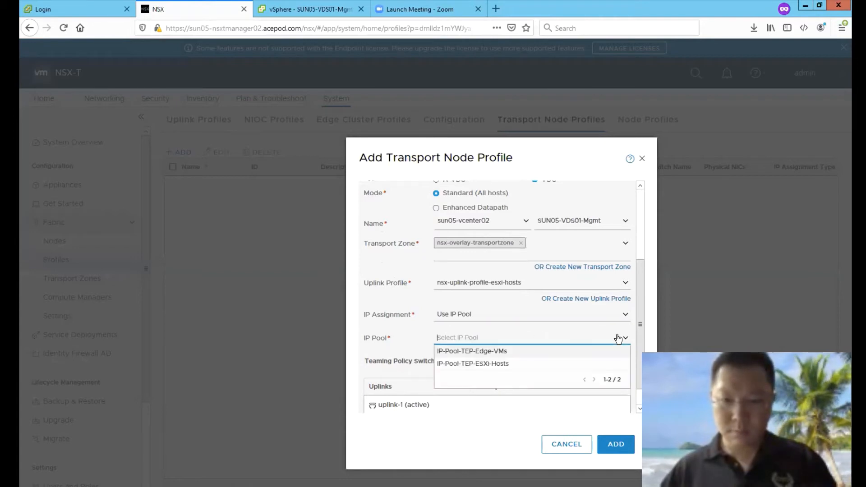
pyautogui.click(504, 362)
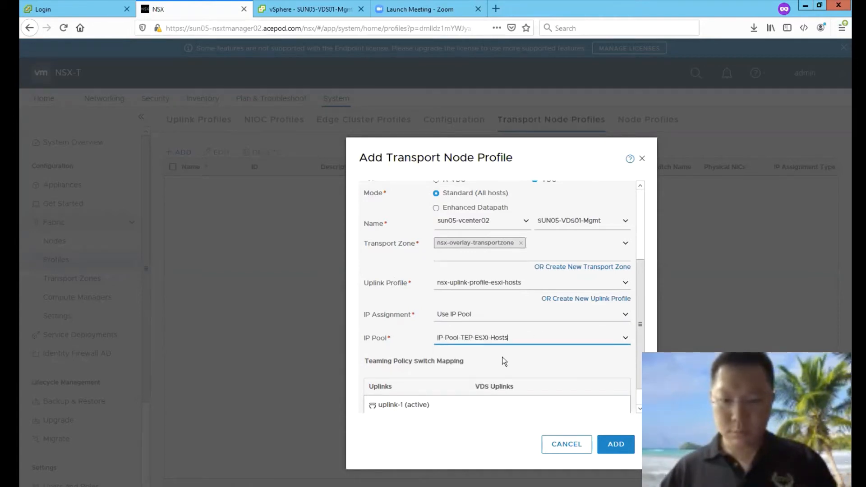
# Step: Map uplink-1 to VDS uplink1 and save the transport node profile
pyautogui.scroll(-1, 637, 392)
pyautogui.click(624, 382)
pyautogui.click(569, 394)
pyautogui.click(617, 445)
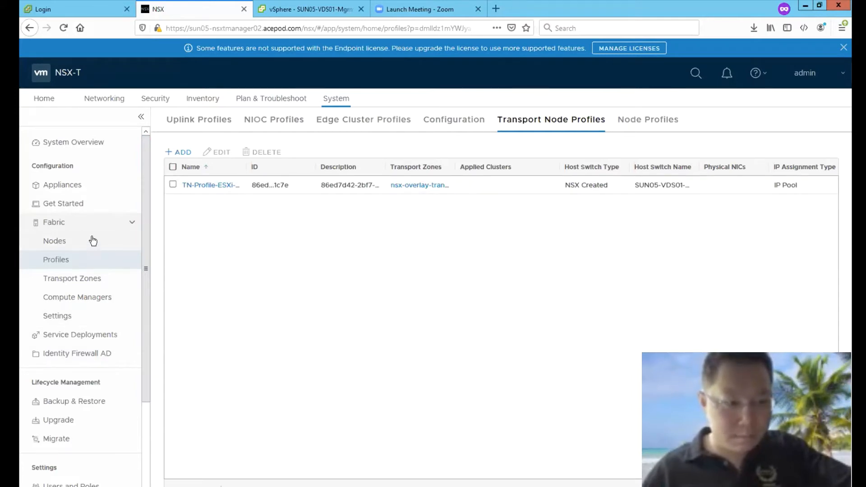
# Step: Apply TN-Profile-ESXi-Hosts to the SUN05-CL03 cluster to start NSX installation on its three hosts
pyautogui.click(52, 241)
pyautogui.click(190, 194)
pyautogui.click(168, 193)
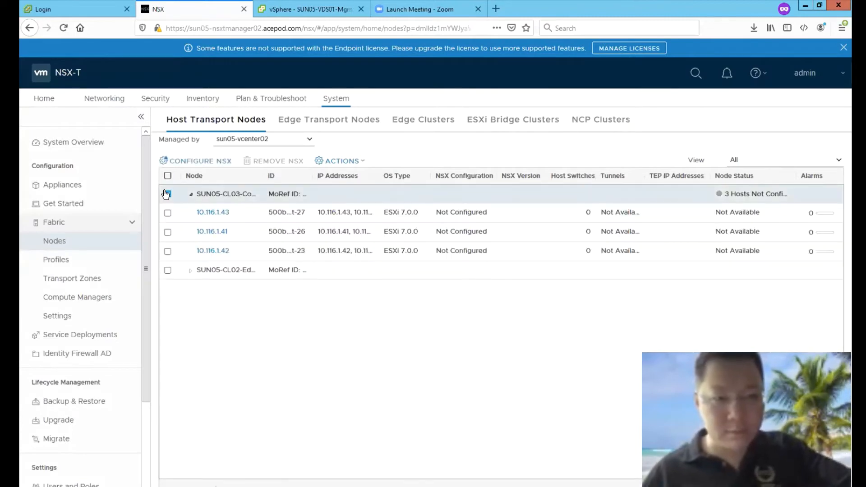
pyautogui.click(195, 161)
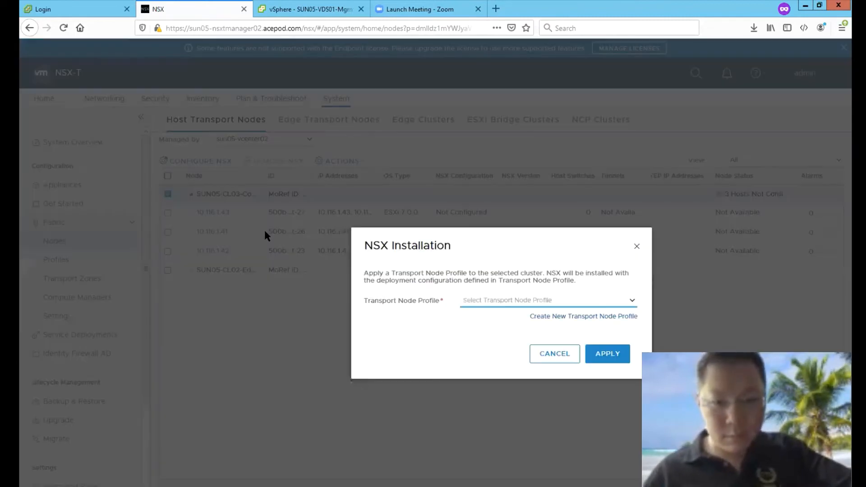
pyautogui.click(629, 300)
pyautogui.click(561, 314)
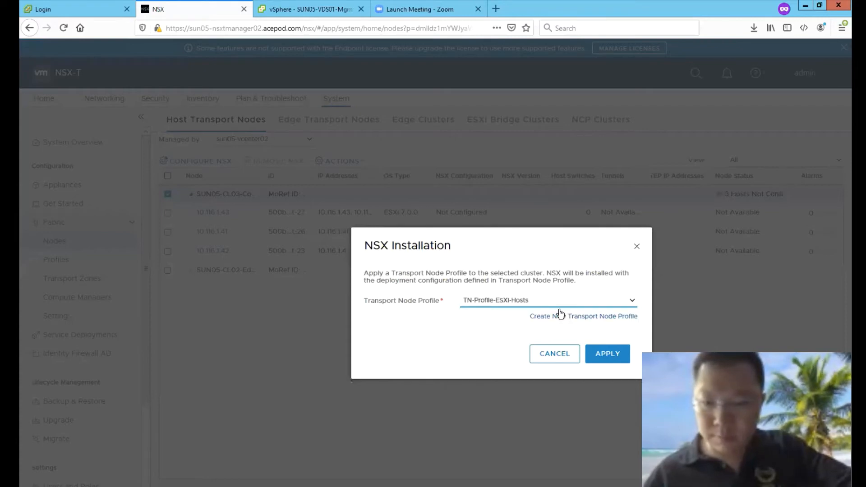
pyautogui.click(613, 357)
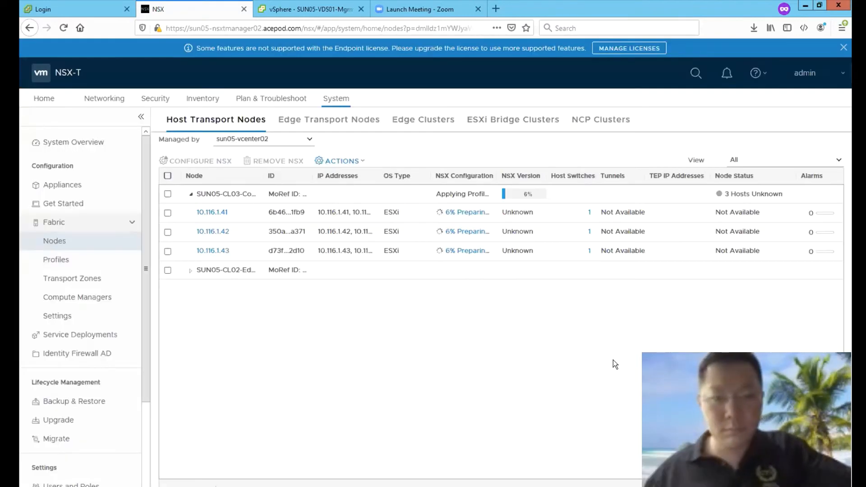
# Step: Check host preparation progress in the vSphere client's recent tasks, then return to NSX Manager
pyautogui.hotkey('ctrl', 'Tab')
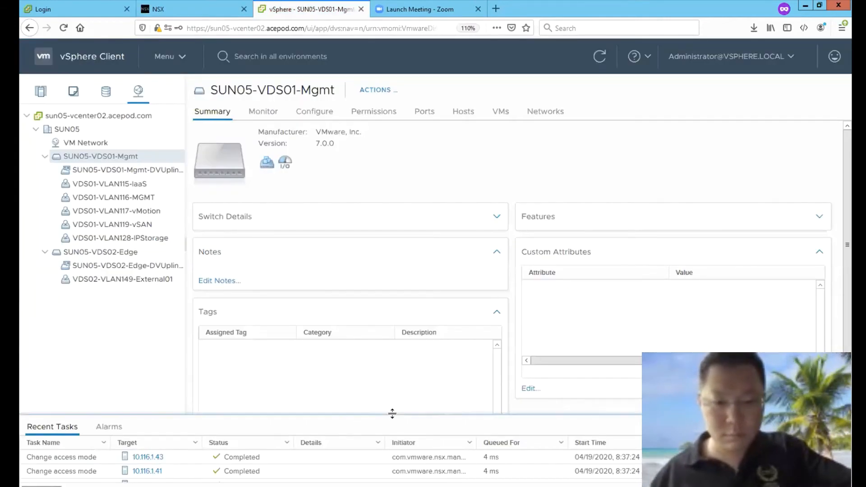
pyautogui.moveTo(392, 414); pyautogui.dragTo(393, 359)
pyautogui.click(41, 92)
pyautogui.click(212, 12)
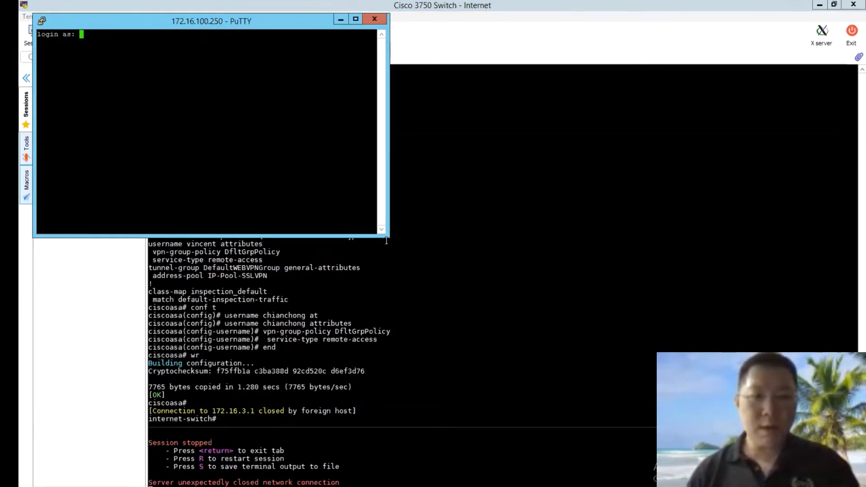
# Step: Enlarge the PuTTY window and log in to the Nexus switch as admin
pyautogui.moveTo(491, 296); pyautogui.dragTo(760, 485)
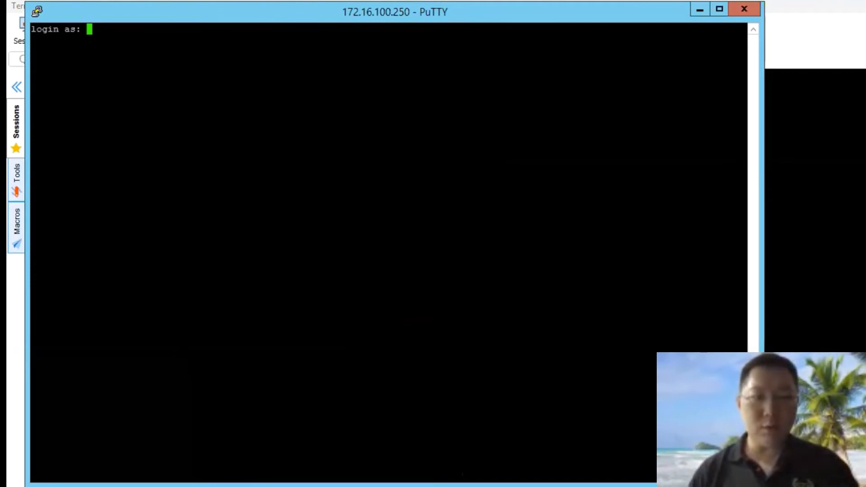
pyautogui.write('admin')
pyautogui.press('Return')
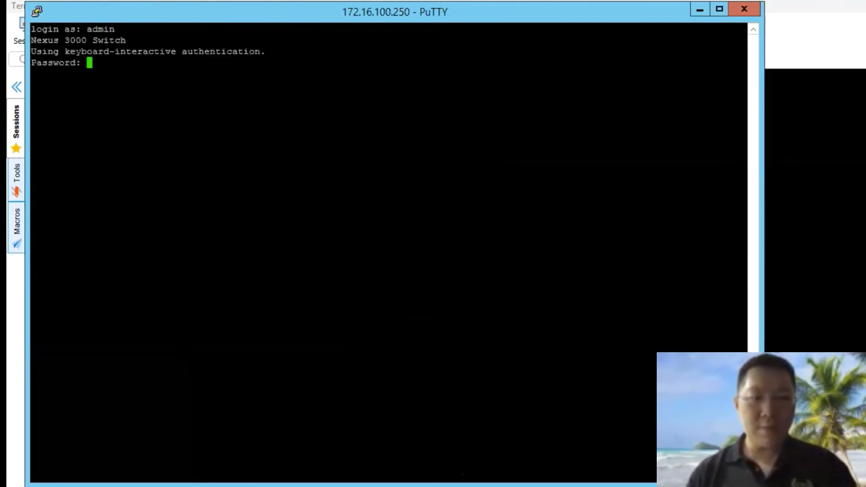
pyautogui.press('Return')
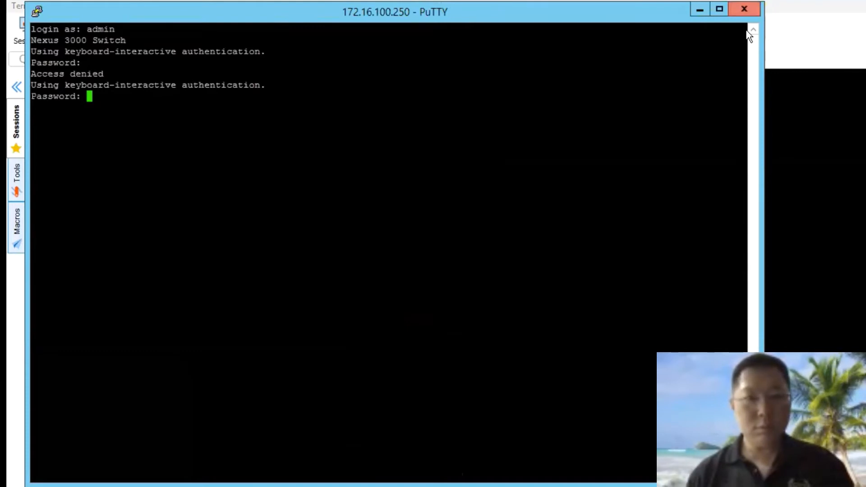
pyautogui.click(745, 9)
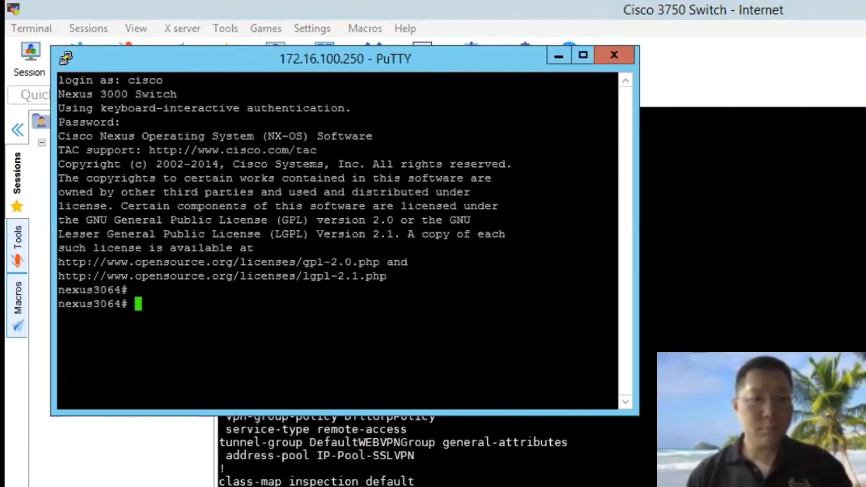
# Step: Run 'show run int vlan 114' to display Vlan114's config with MTU 9216 and 10.114.1.1/24
pyautogui.press('Return')
pyautogui.press('Return')
pyautogui.write('sh')
pyautogui.press('BackSpace')
pyautogui.press('BackSpace')
pyautogui.write('show run int vlan 114')
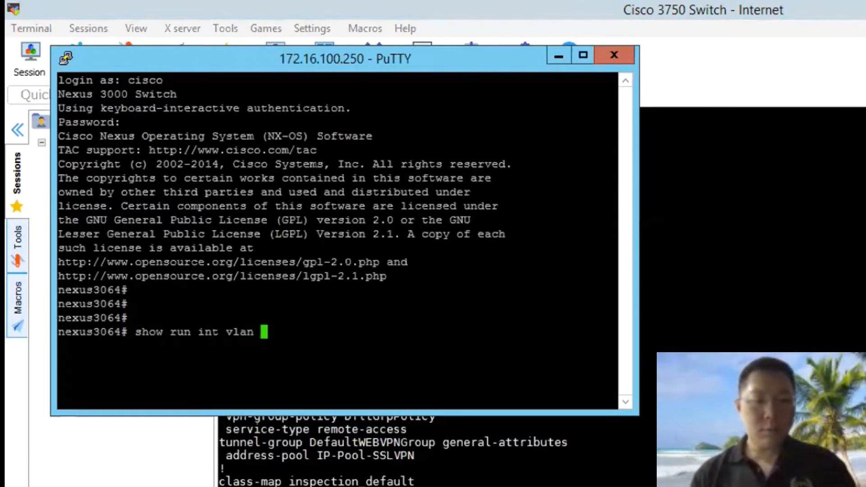
pyautogui.press('Return')
# Step: Show the running config for interface Vlan120 by editing the previous command
pyautogui.press('Up')
pyautogui.press('BackSpace')
pyautogui.press('BackSpace')
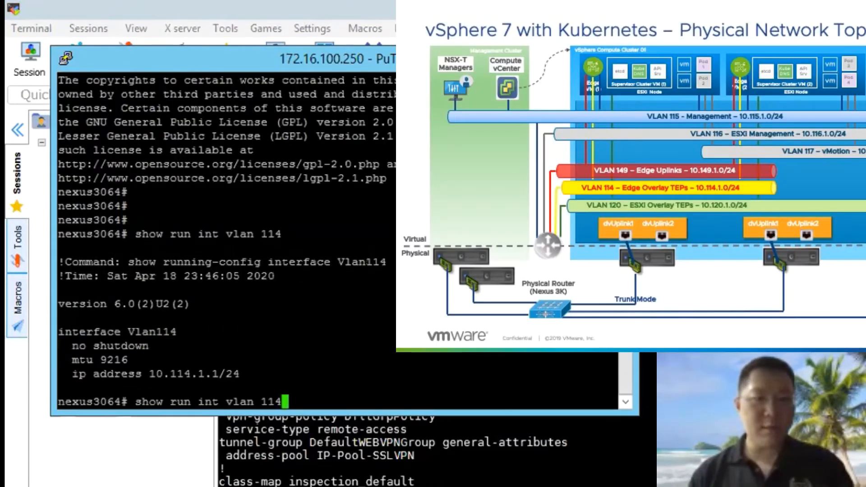
pyautogui.write('20')
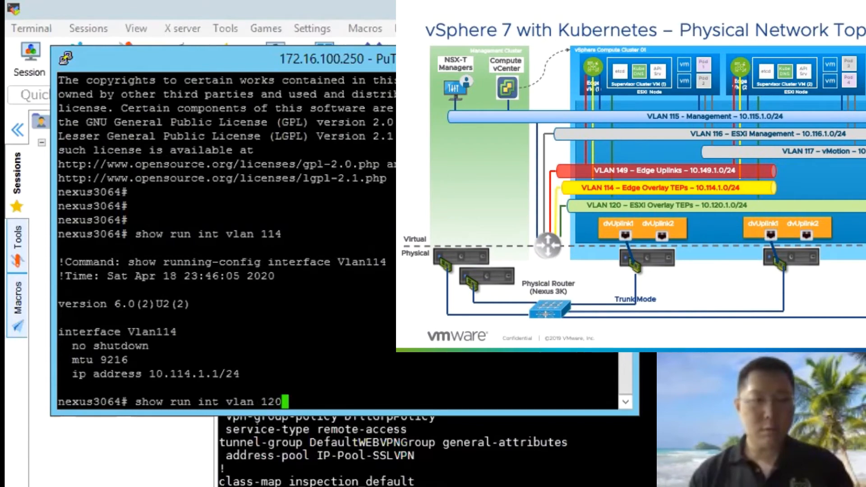
pyautogui.press('Return')
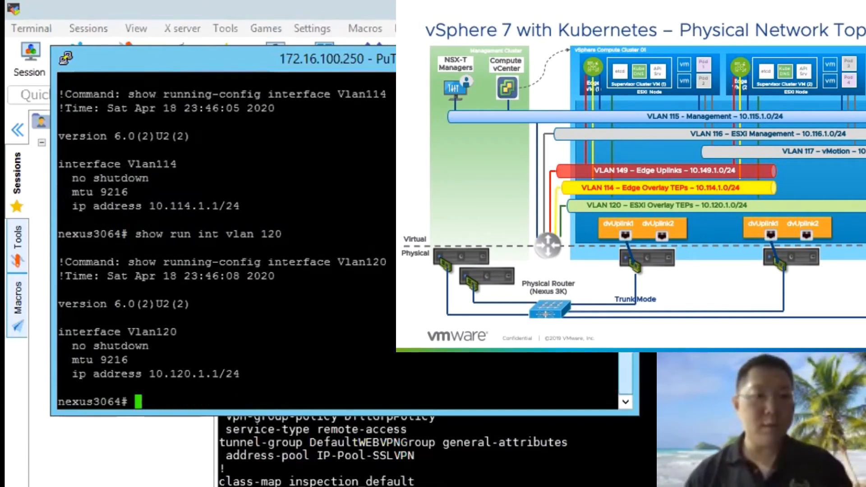
# Step: Enlarge the terminal and display the IP routing table, highlighting the 10.30.0.0/16 static route
pyautogui.moveTo(629, 411); pyautogui.dragTo(668, 484)
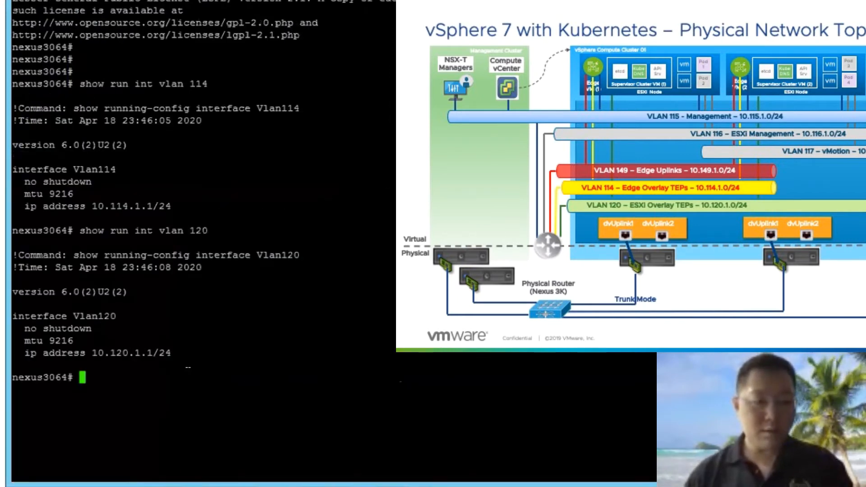
pyautogui.write('show ip route')
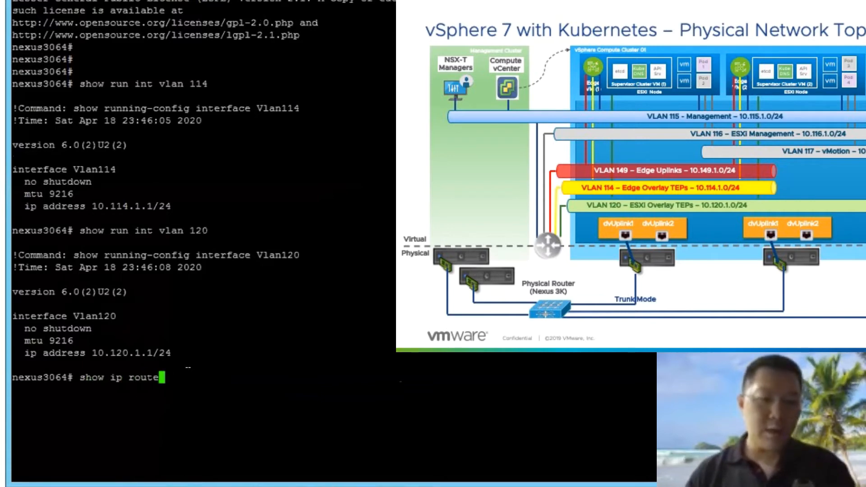
pyautogui.press('Return')
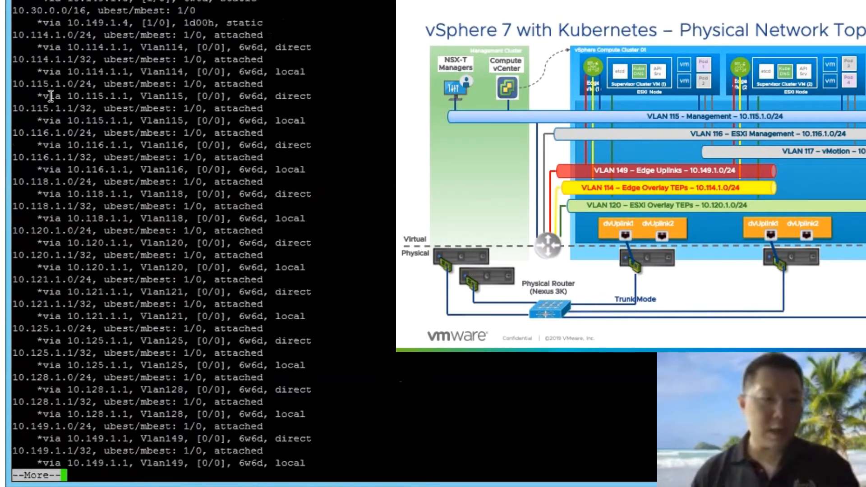
pyautogui.moveTo(17, 10); pyautogui.dragTo(273, 25)
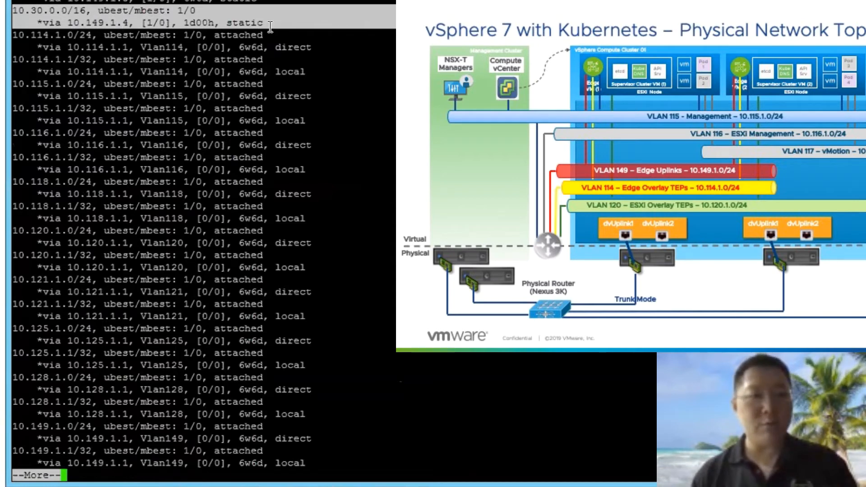
# Step: Quit the pager and show the running config for interface Vlan149 (10.149.1.1/24)
pyautogui.write('q')
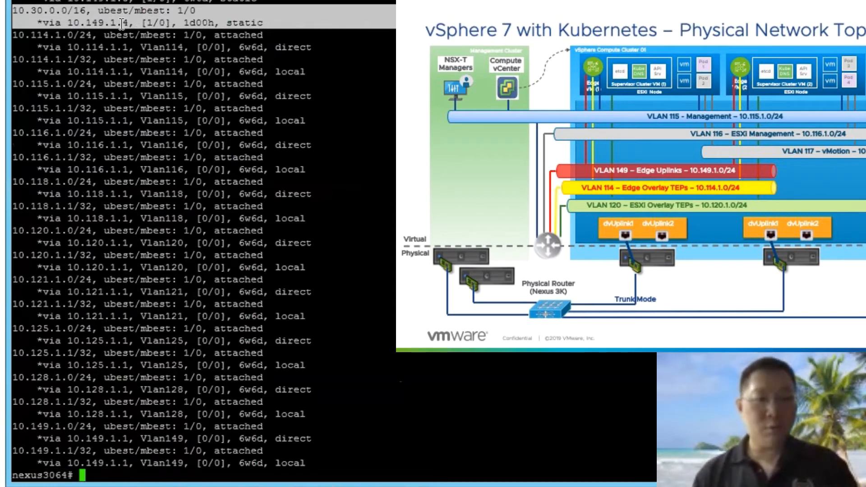
pyautogui.write('show run int vlan 149')
pyautogui.press('Return')
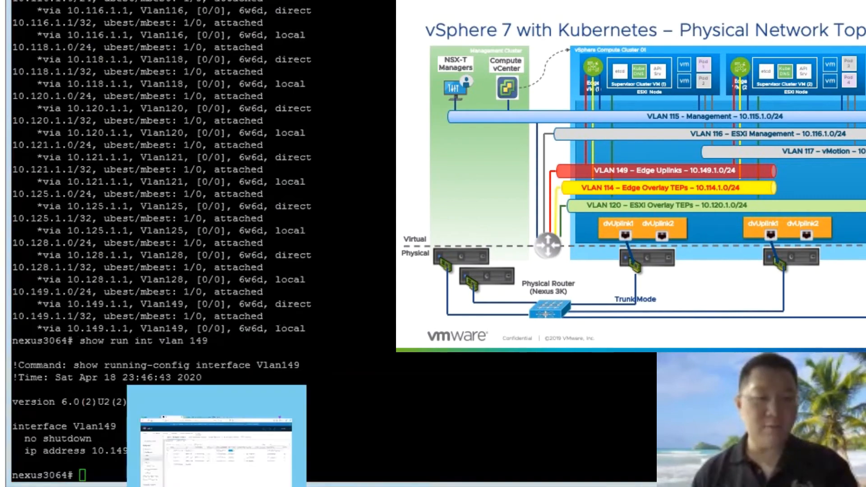
pyautogui.click(191, 486)
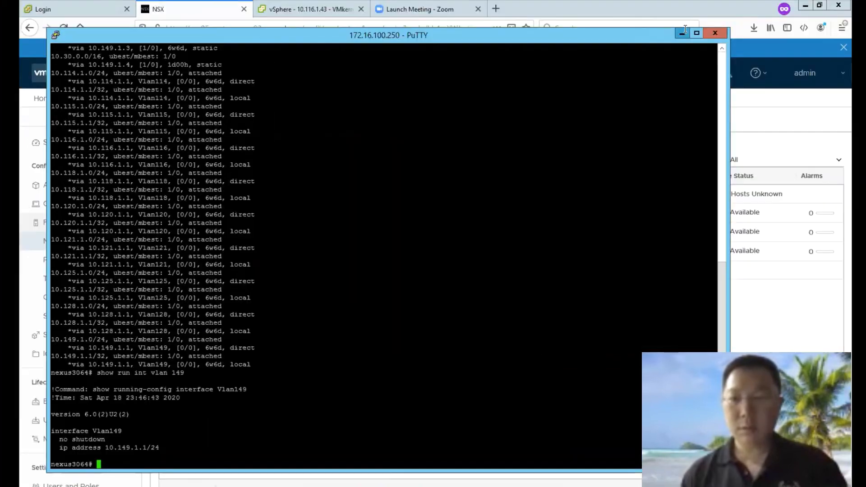
pyautogui.click(749, 334)
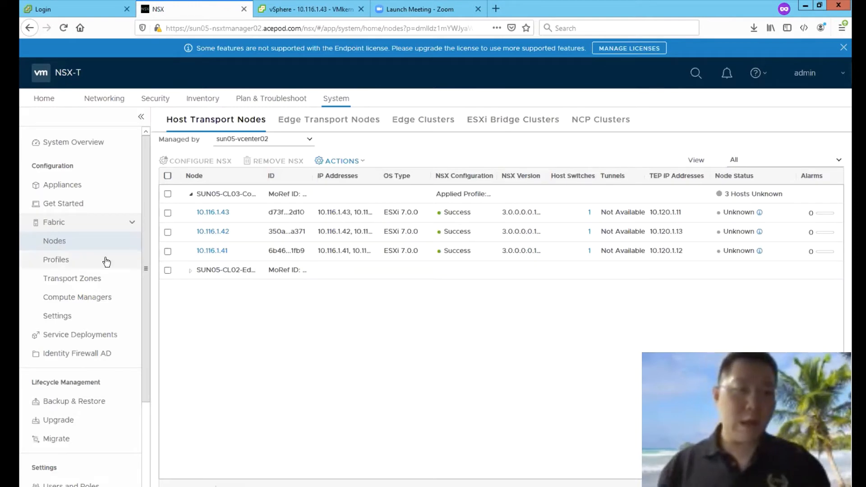
# Step: Confirm the Edge Transport Nodes list is empty, cancel Add Edge VM, and show vSphere's Networking inventory
pyautogui.scroll(-3, 139, 406)
pyautogui.moveTo(145, 418); pyautogui.dragTo(139, 268)
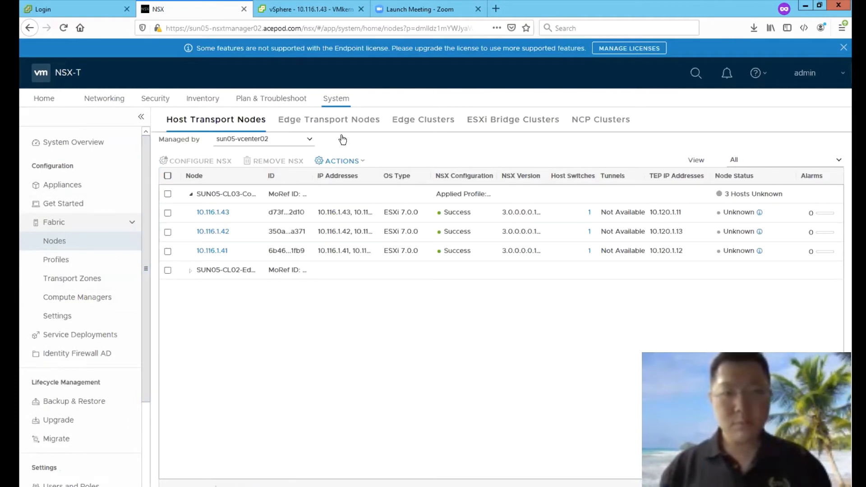
pyautogui.click(365, 119)
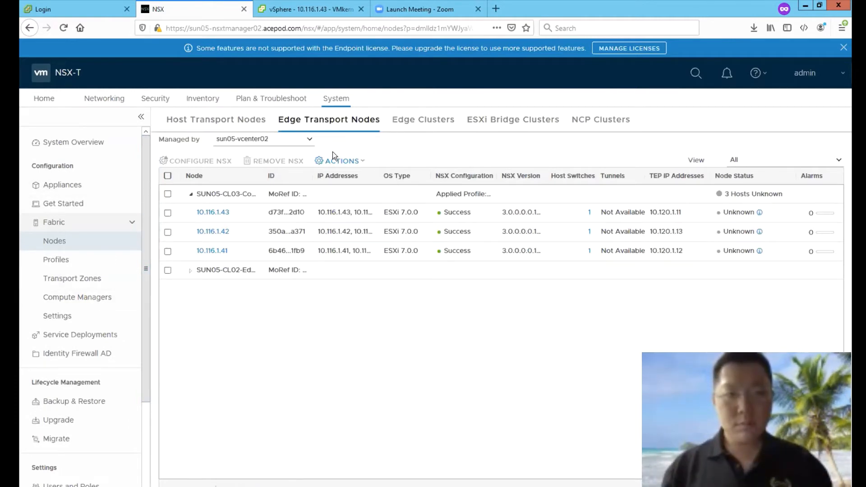
pyautogui.click(208, 149)
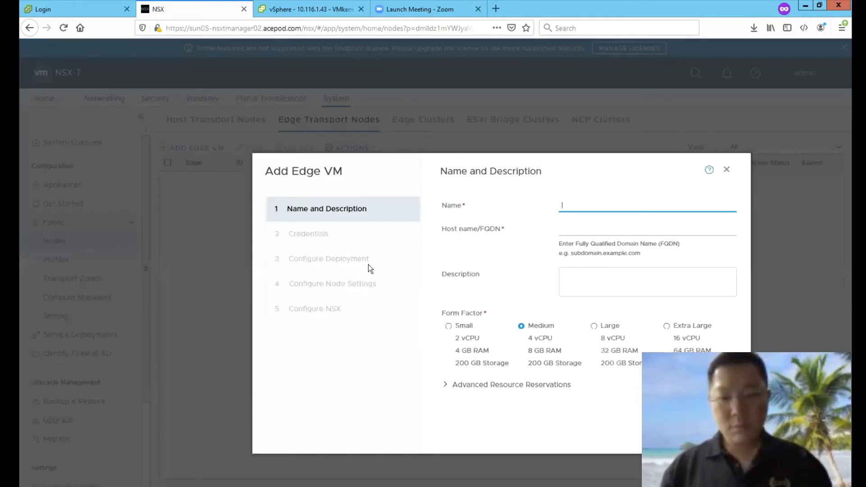
pyautogui.click(673, 434)
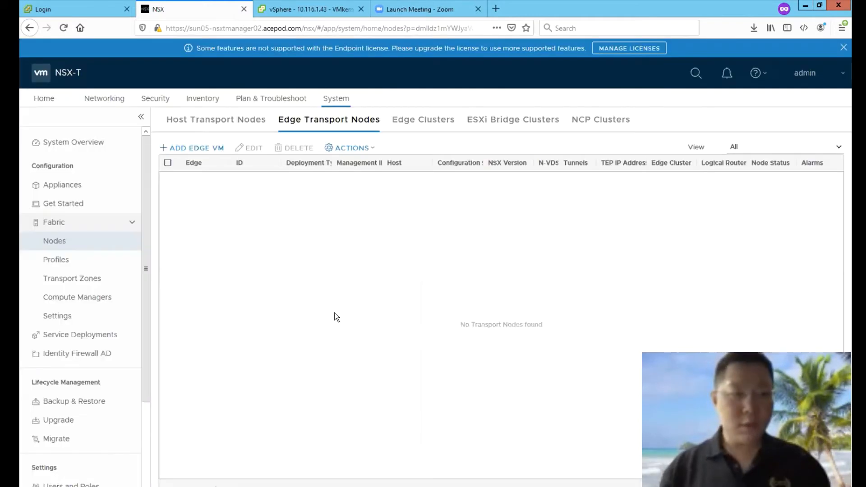
pyautogui.hotkey('ctrl', 'Tab')
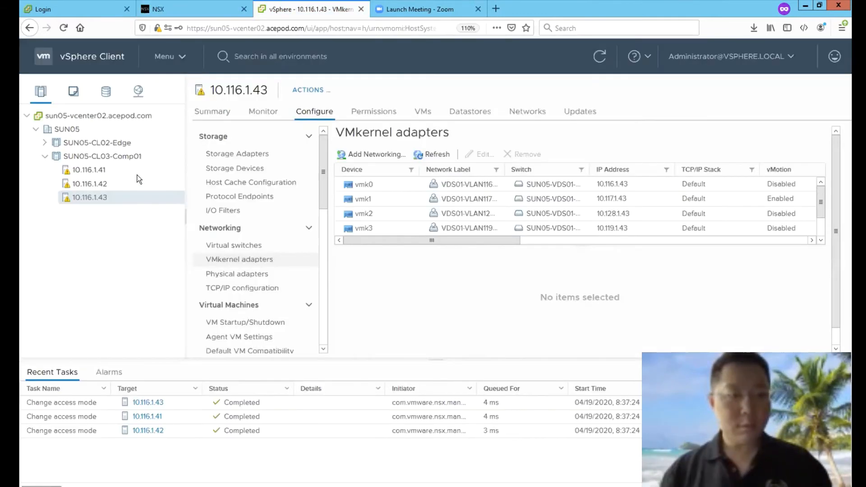
pyautogui.click(139, 91)
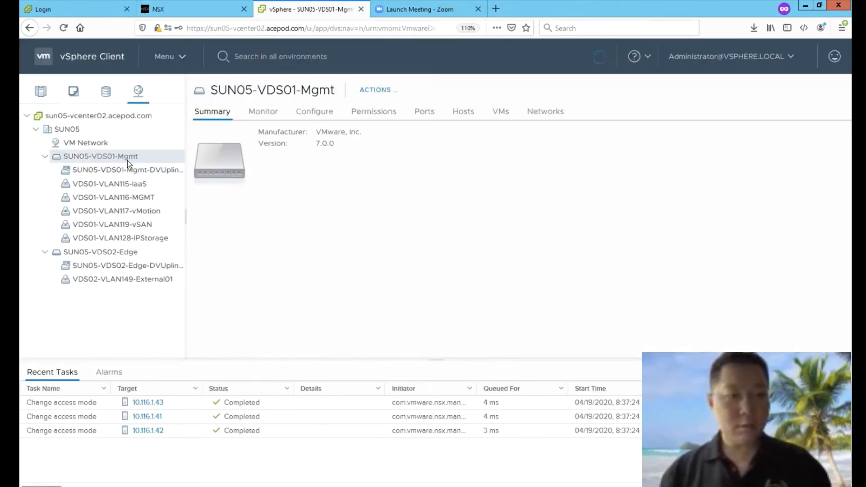
# Step: Create distributed port group VDS01-Trunk on SUN05-VDS01-Mgmt with VLAN trunking 0-4094
pyautogui.rightClick(132, 158)
pyautogui.moveTo(246, 188)
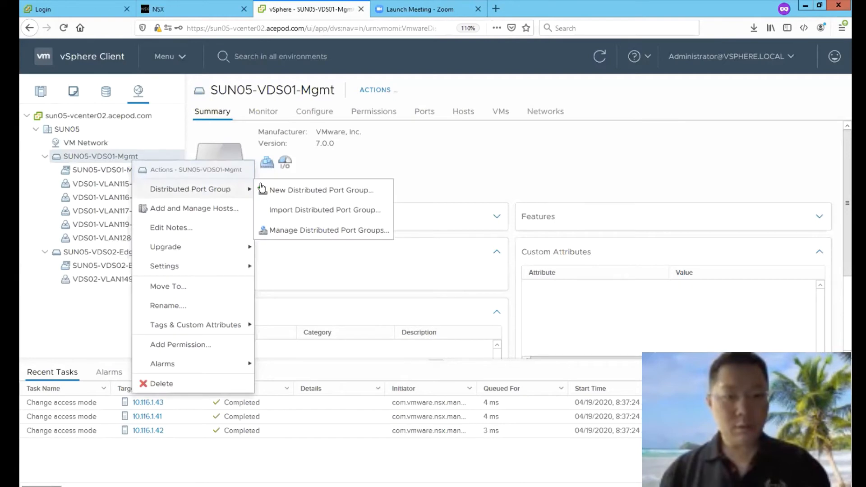
pyautogui.click(298, 189)
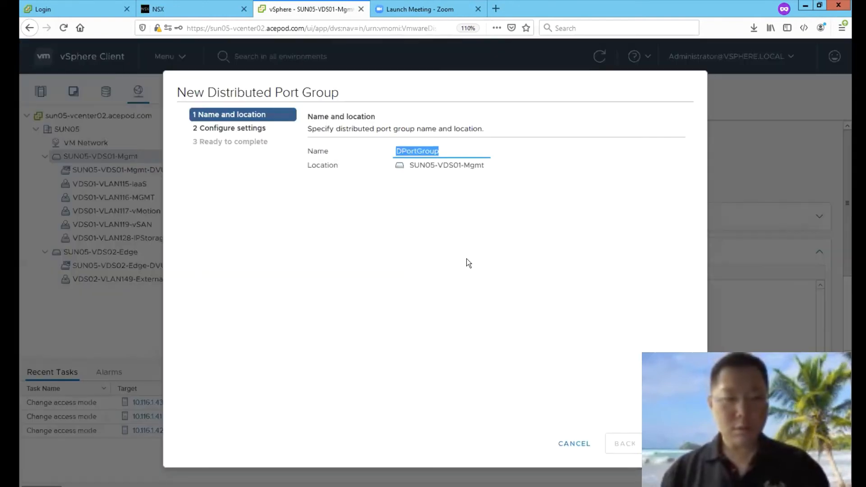
pyautogui.write('VDS01-Trunk')
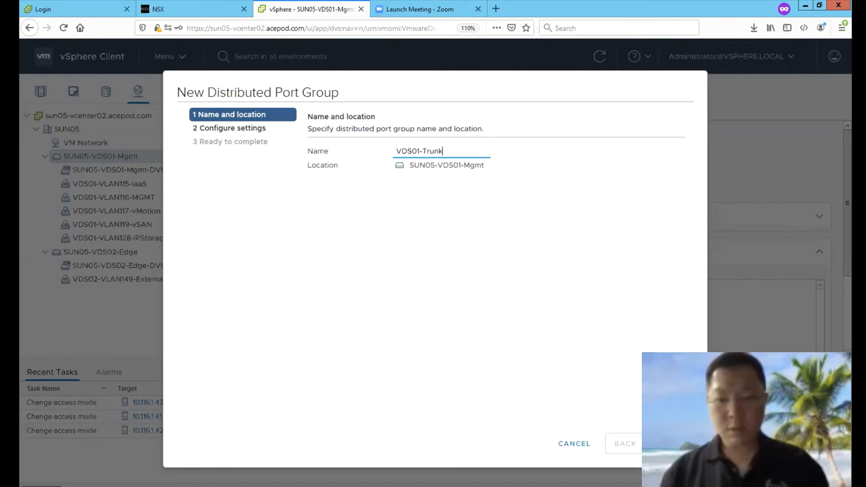
pyautogui.press('Return')
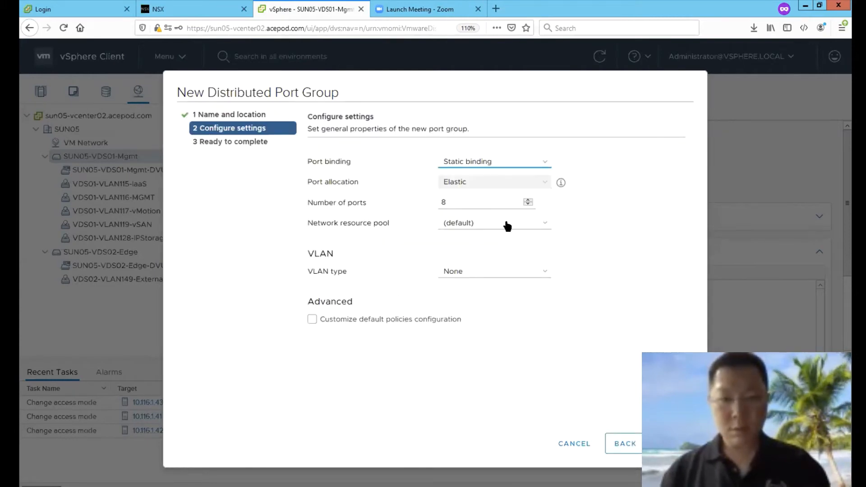
pyautogui.click(487, 271)
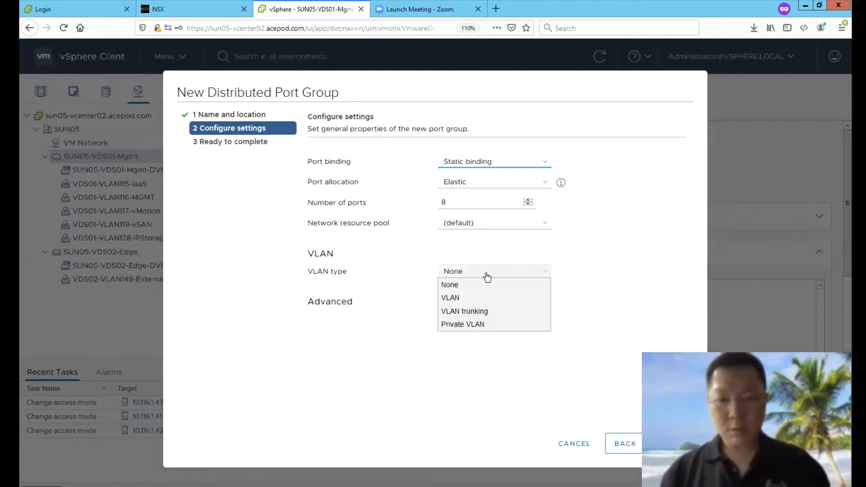
pyautogui.click(468, 314)
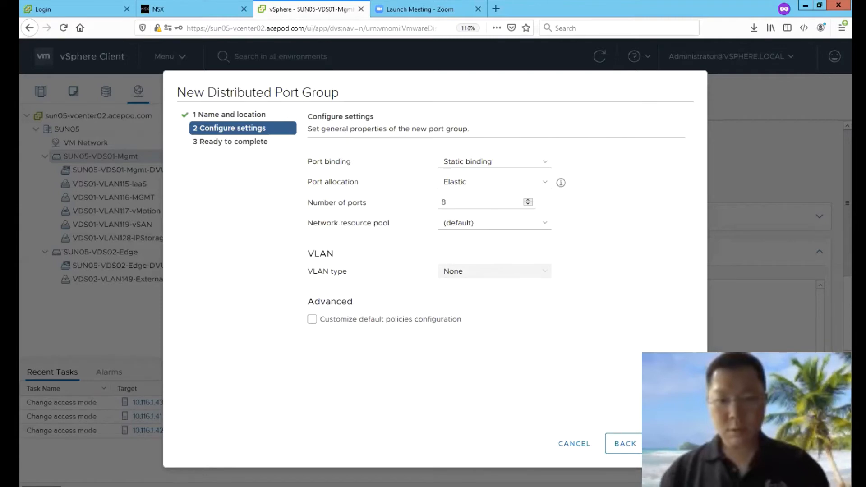
pyautogui.click(519, 272)
pyautogui.click(489, 307)
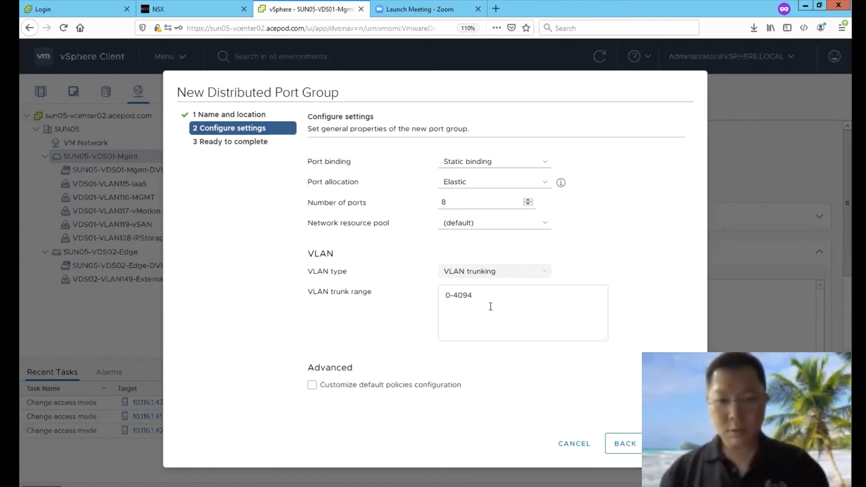
pyautogui.click(672, 444)
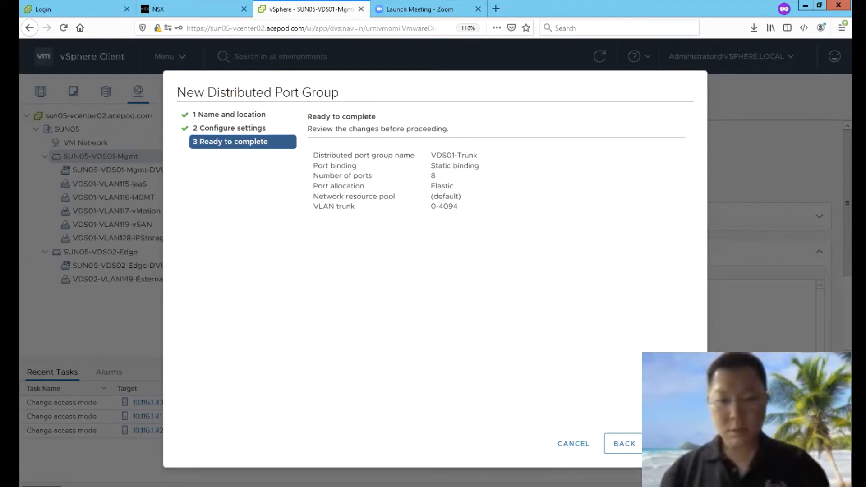
pyautogui.click(671, 444)
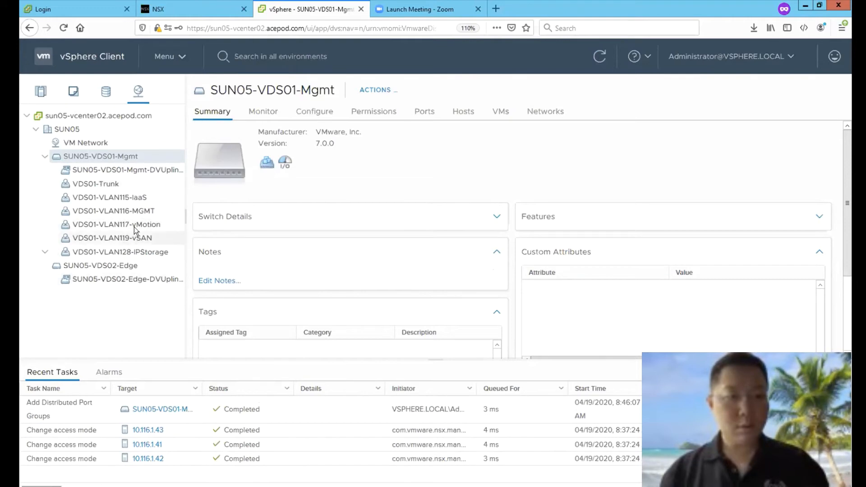
pyautogui.click(122, 180)
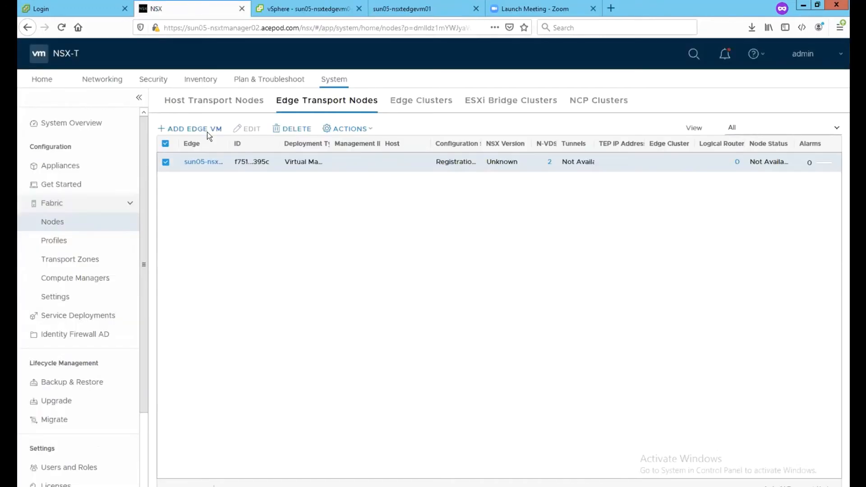
# Step: Add a Large edge VM named sun05-nsxtedgevm02 with FQDN sun05-nsxtedgevm02.acepod.com
pyautogui.click(207, 130)
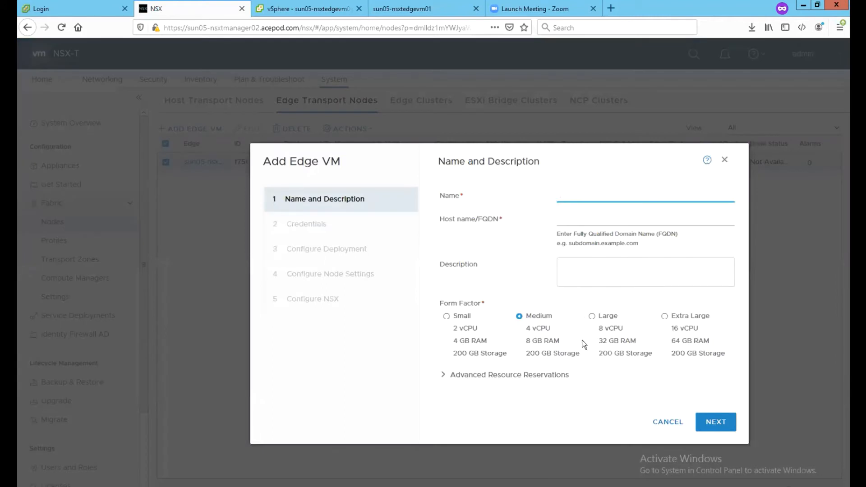
pyautogui.click(593, 316)
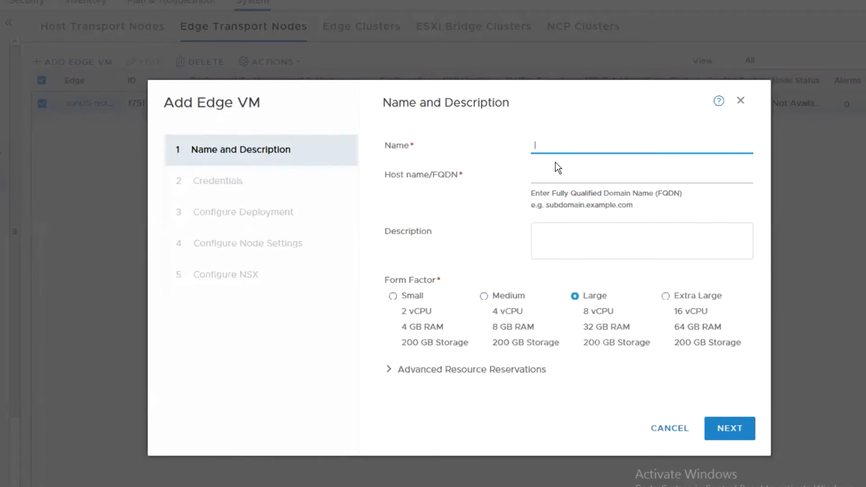
pyautogui.write('n05-nsxtedgevm02')
pyautogui.press('Tab')
pyautogui.write('sun05-nsxtedgevm02.acepod.com')
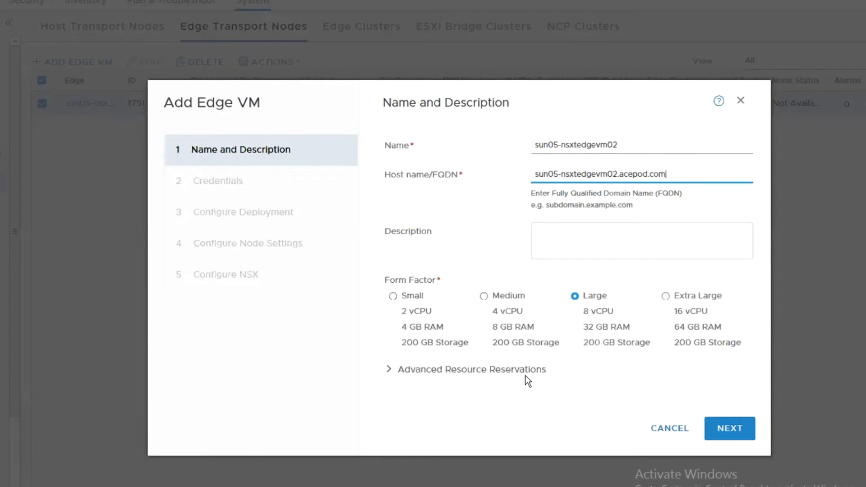
pyautogui.click(725, 430)
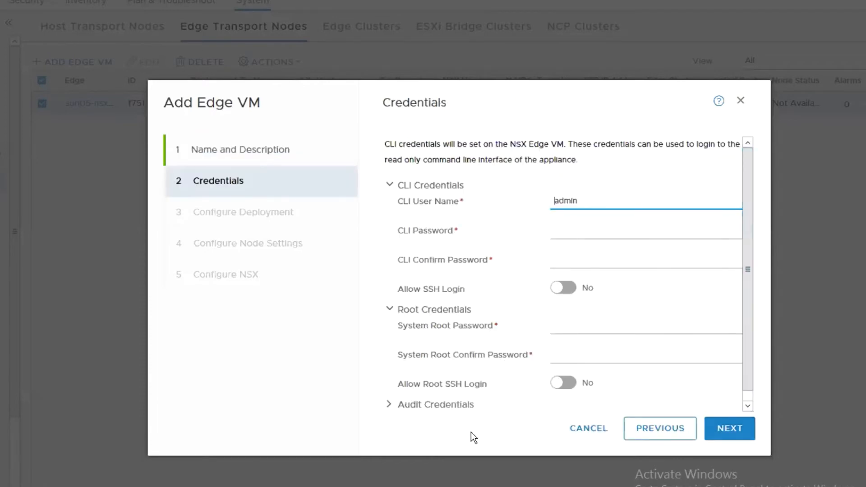
# Step: Paste the CLI and root passwords from Notepad and enable SSH and root SSH login
pyautogui.click(271, 486)
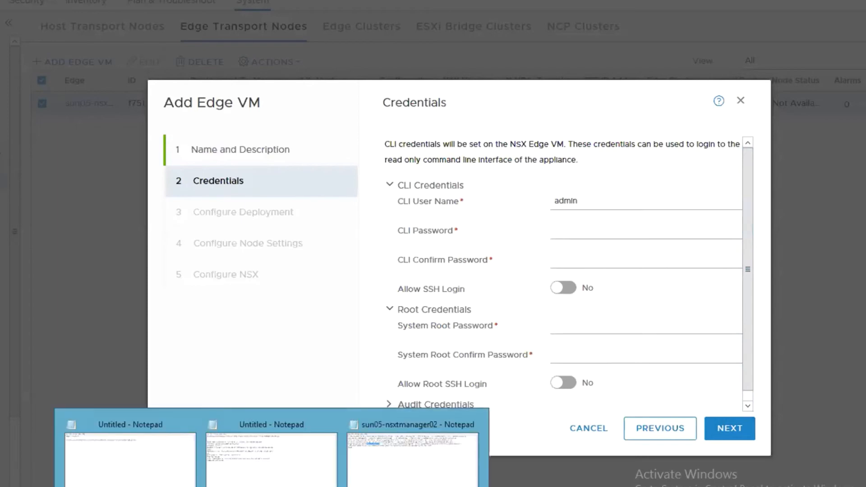
pyautogui.click(413, 458)
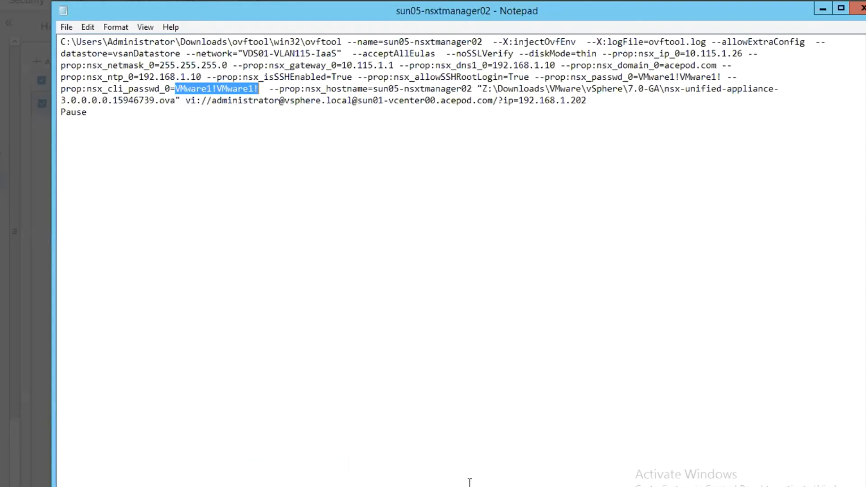
pyautogui.click(823, 8)
pyautogui.click(578, 233)
pyautogui.hotkey('ctrl', 'v')
pyautogui.click(572, 261)
pyautogui.hotkey('ctrl', 'v')
pyautogui.click(567, 291)
pyautogui.click(562, 328)
pyautogui.hotkey('ctrl', 'v')
pyautogui.click(563, 357)
pyautogui.hotkey('ctrl', 'v')
pyautogui.click(562, 388)
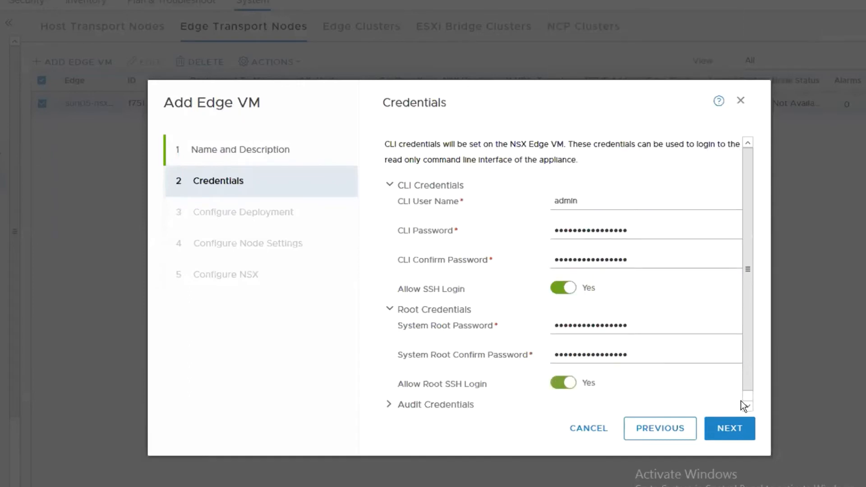
pyautogui.scroll(-1, 745, 401)
# Step: Place the edge VM on sun05-vcenter02, cluster SUN05-CL03-Comp01, datastore ds-1515-nfs02
pyautogui.click(724, 424)
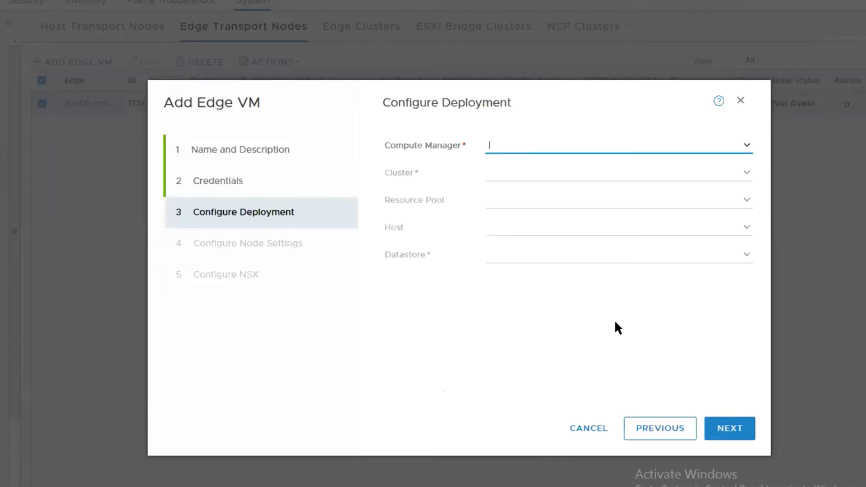
pyautogui.click(747, 144)
pyautogui.click(662, 159)
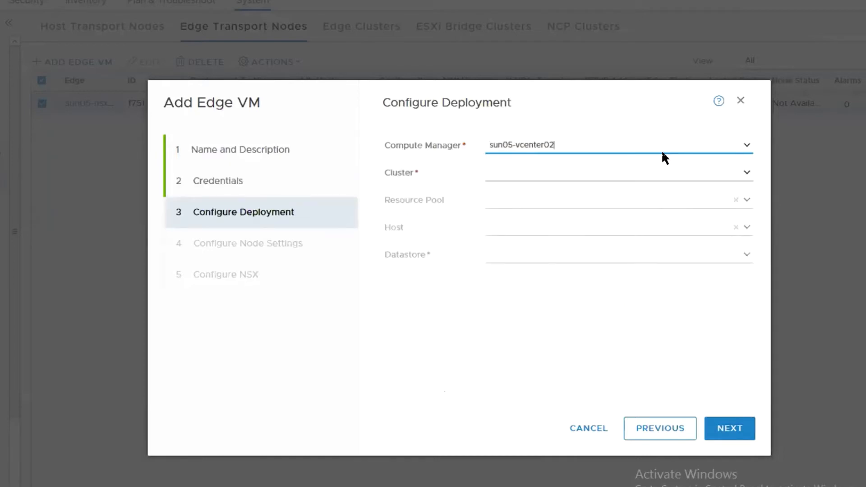
pyautogui.click(746, 173)
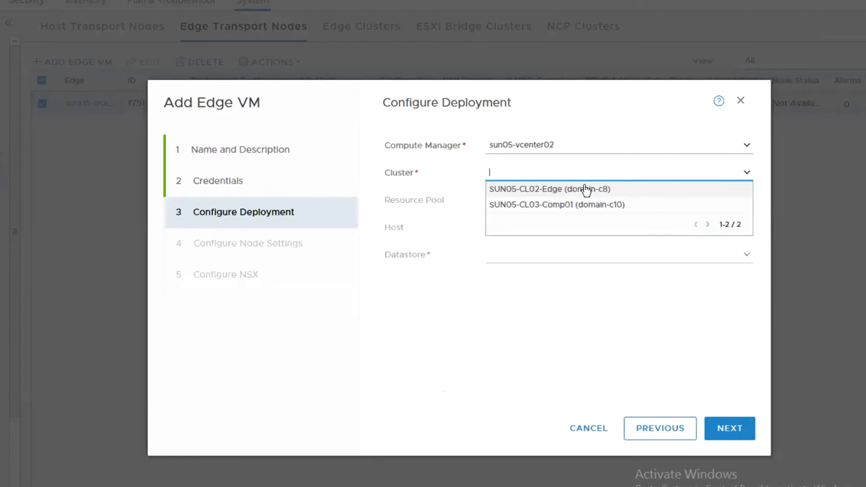
pyautogui.click(558, 206)
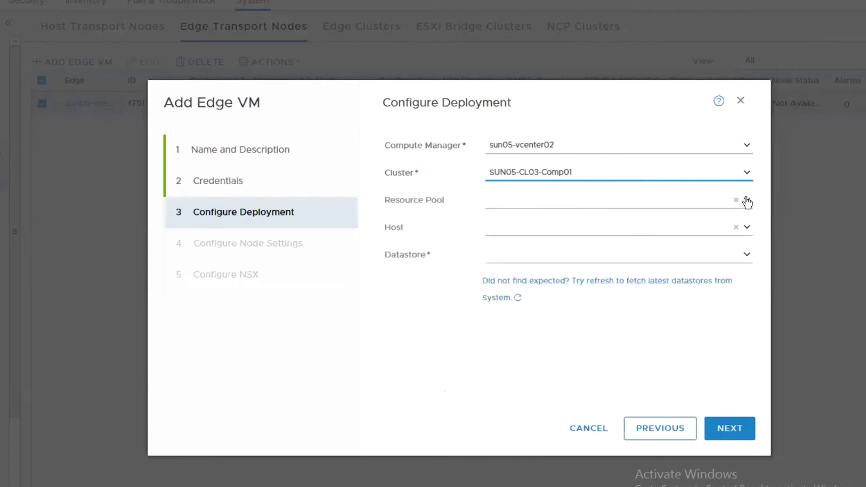
pyautogui.click(747, 256)
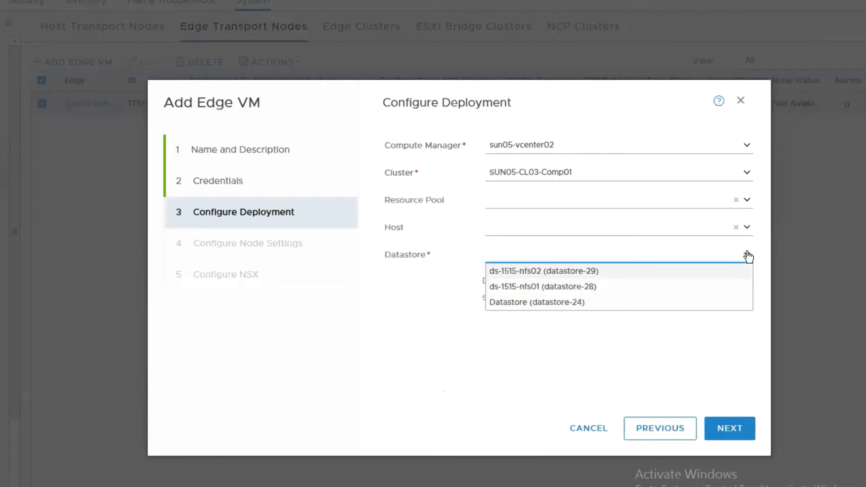
pyautogui.click(609, 271)
pyautogui.click(724, 431)
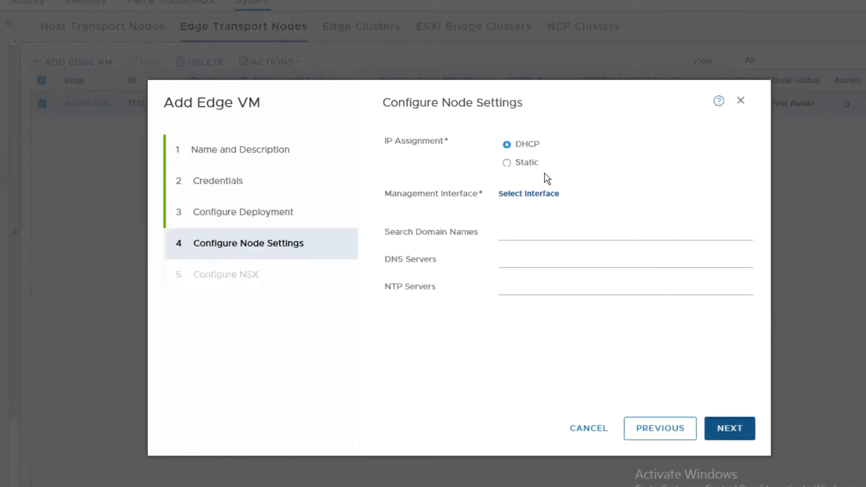
# Step: Set a static management IP 10.115.1.32/24 with default gateway 10.115.1.1
pyautogui.click(530, 163)
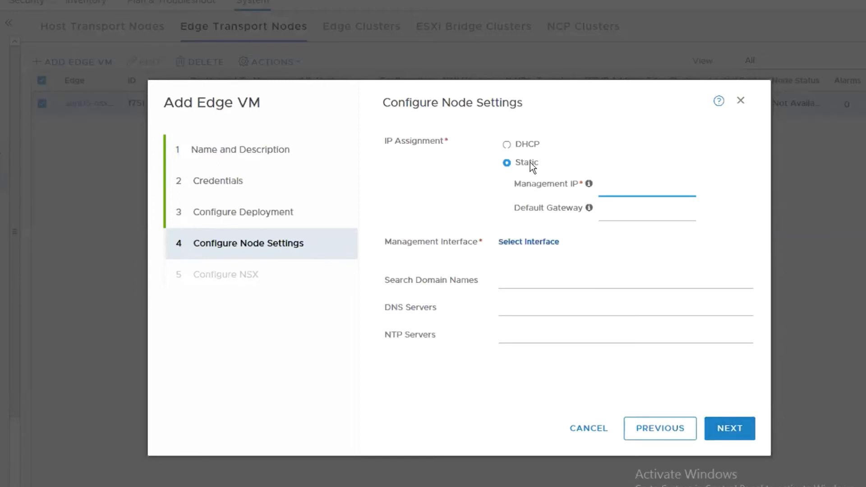
pyautogui.click(622, 197)
pyautogui.write('10.115.1.32')
pyautogui.press('Tab')
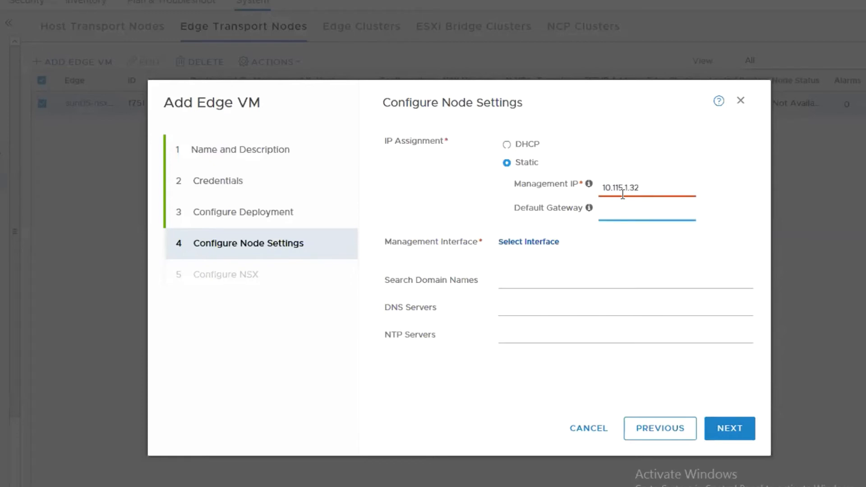
pyautogui.click(643, 185)
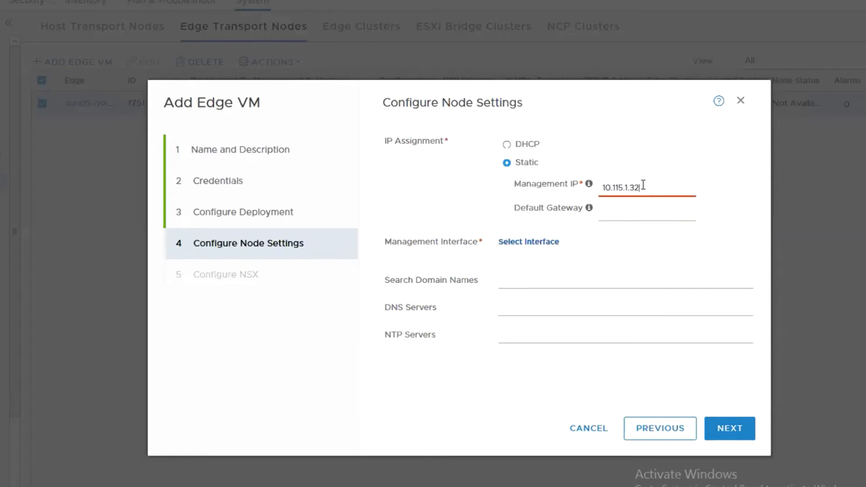
pyautogui.write('/24')
pyautogui.press('Tab')
pyautogui.write('10.115.1.1')
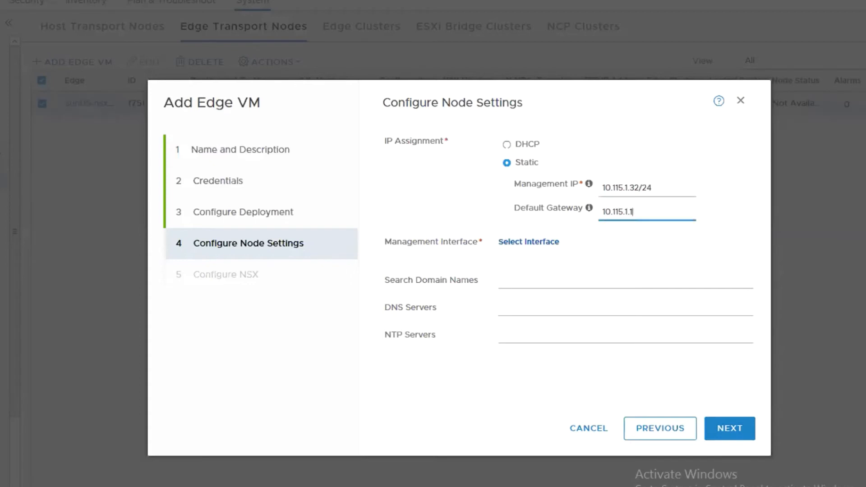
# Step: Select VDS01-VLAN115-IaaS as the edge VM's management interface
pyautogui.click(519, 243)
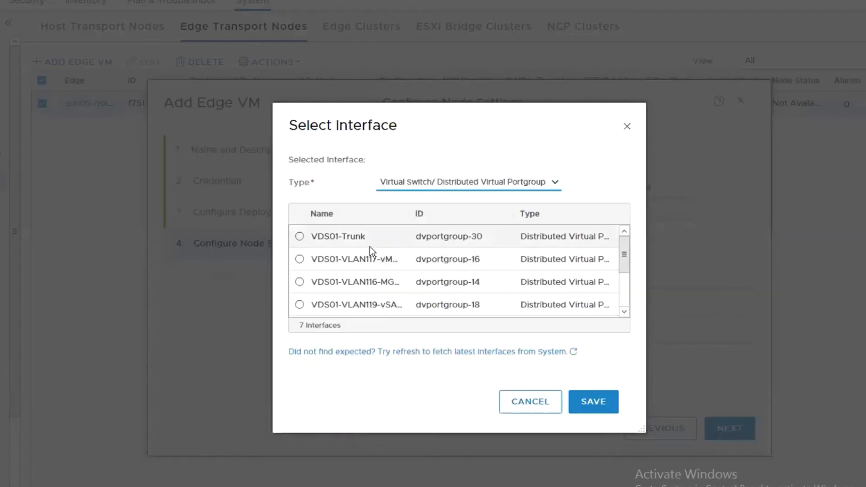
pyautogui.scroll(-2, 608, 304)
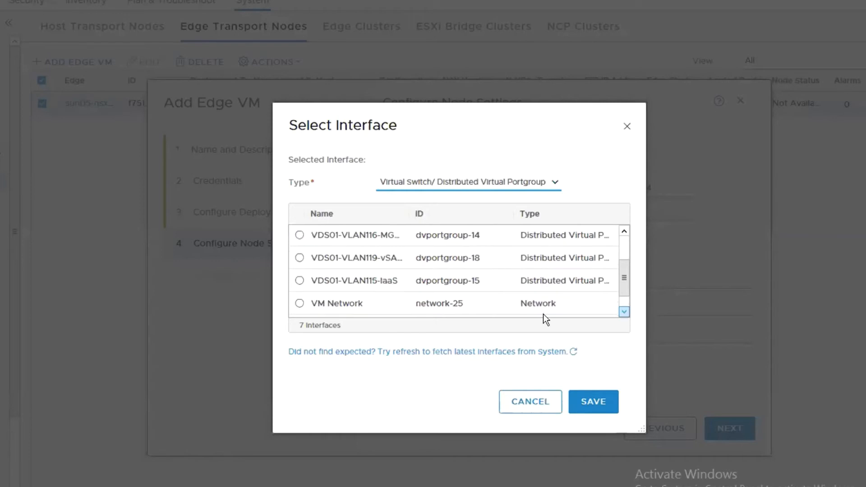
pyautogui.click(300, 281)
pyautogui.click(595, 403)
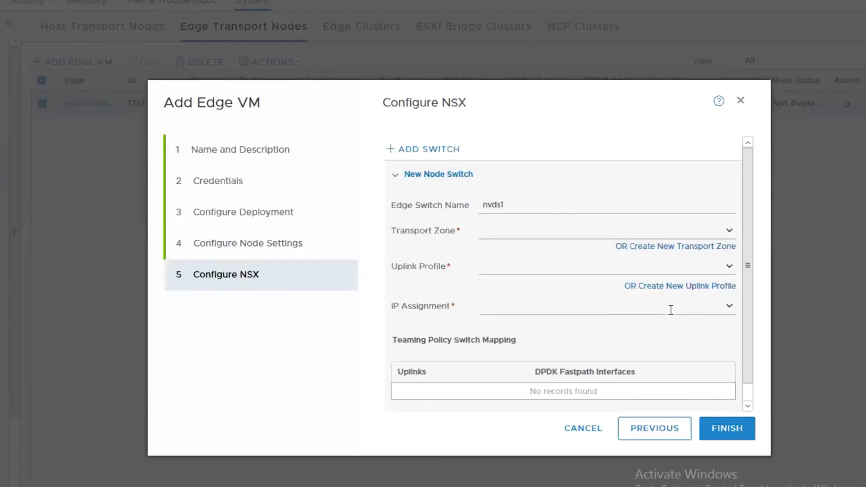
# Step: Give nvds1 nsx-overlay-transportzone, nsx-uplink-profile-edge-vms and TEP pool IP-Pool-TEP-Edge-VMs
pyautogui.click(721, 232)
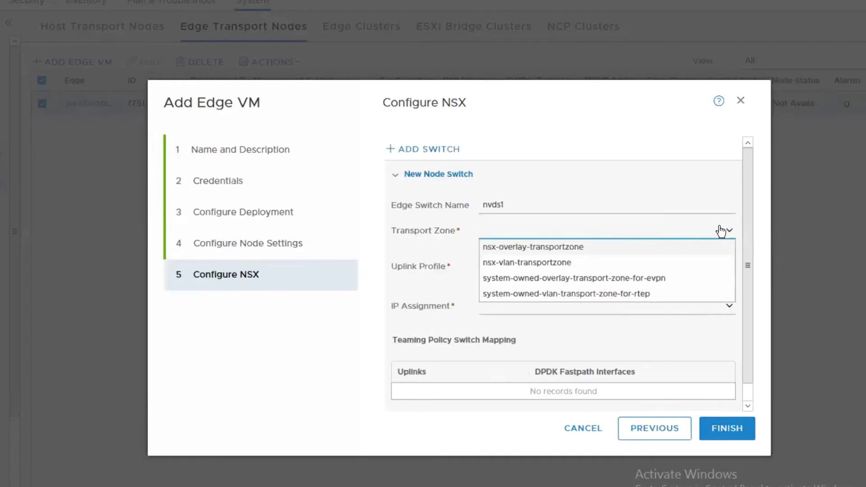
pyautogui.click(589, 248)
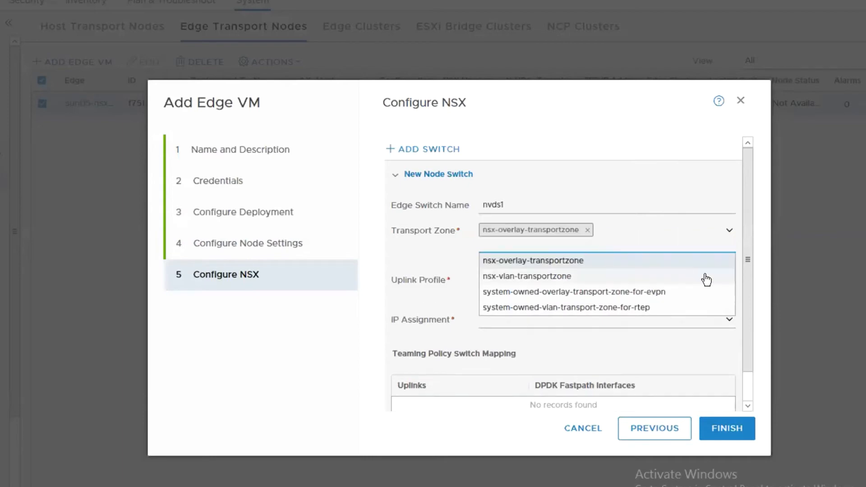
pyautogui.click(447, 283)
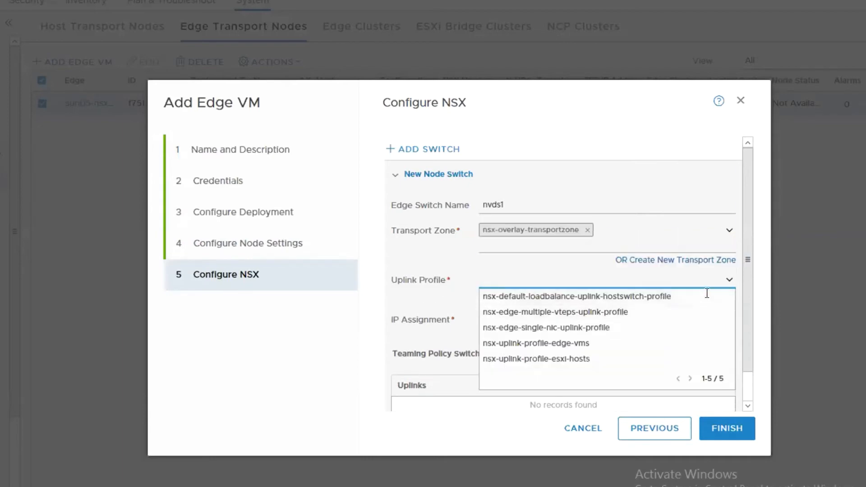
pyautogui.click(644, 339)
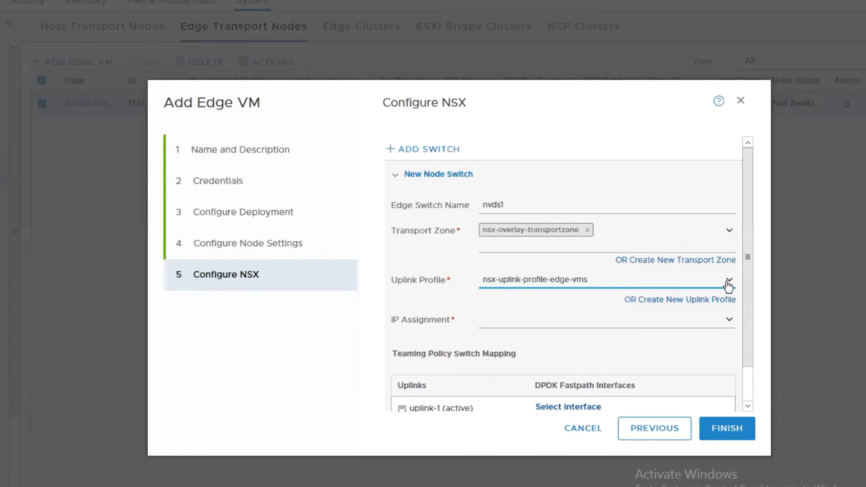
pyautogui.click(729, 320)
pyautogui.click(511, 336)
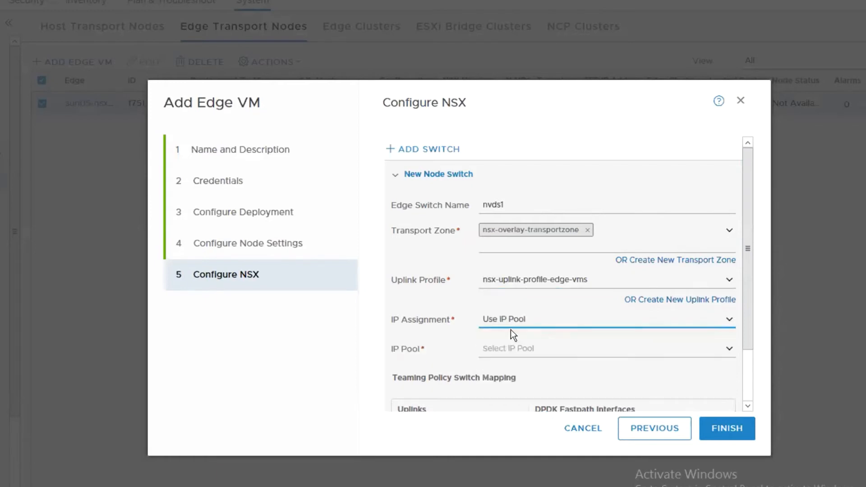
pyautogui.click(728, 349)
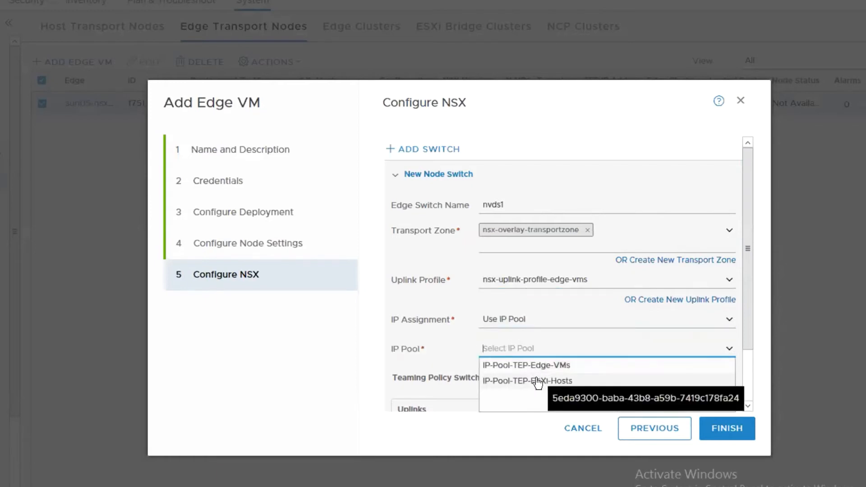
pyautogui.click(546, 367)
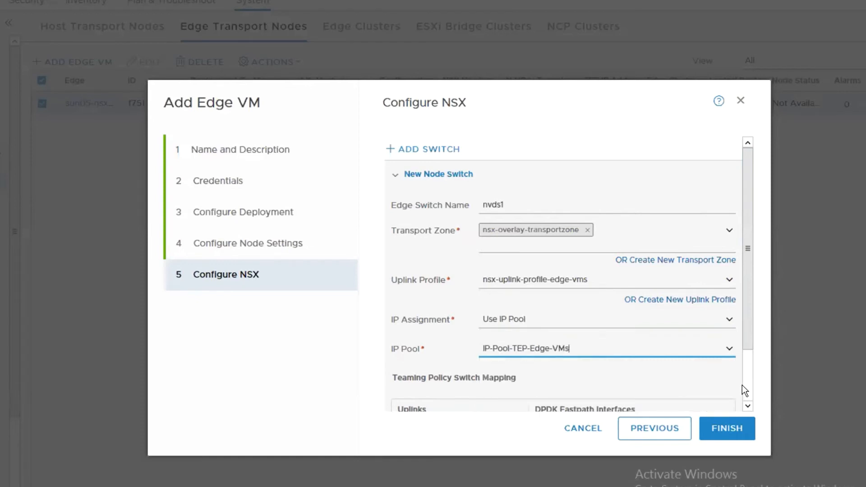
# Step: Map nvds1's uplink-1 to the VDS01-Trunk port group
pyautogui.scroll(-2, 742, 387)
pyautogui.click(579, 368)
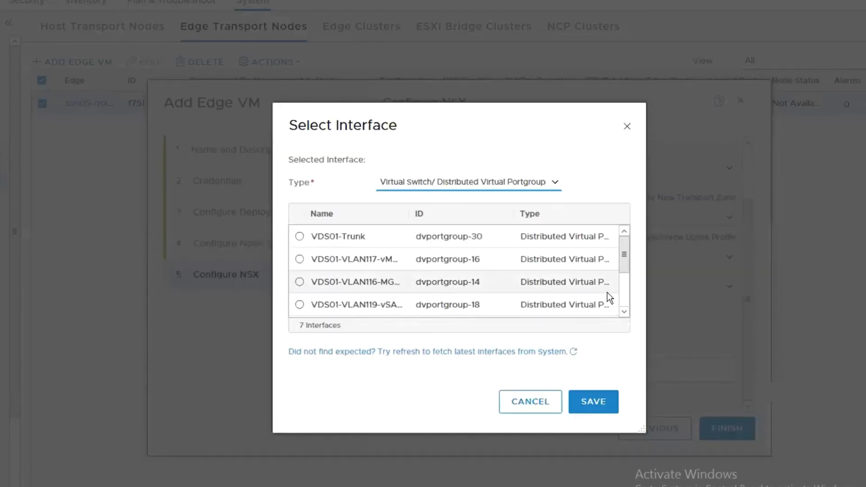
pyautogui.click(384, 237)
pyautogui.click(587, 402)
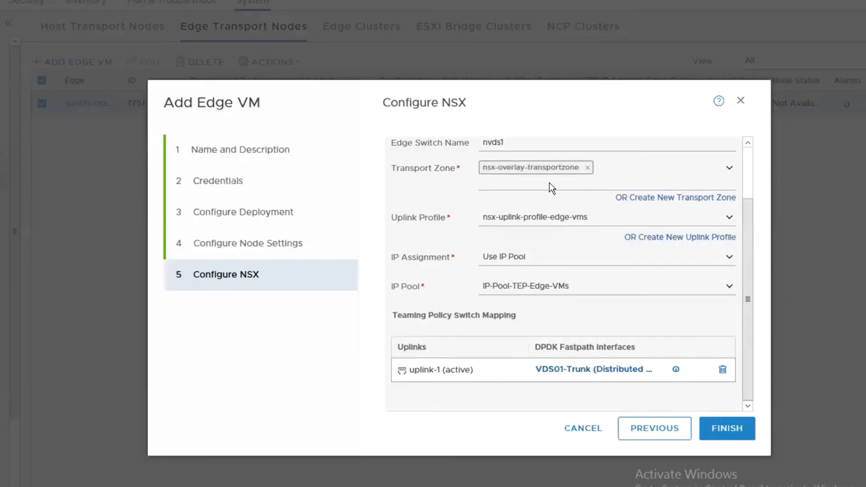
pyautogui.scroll(2, 716, 181)
pyautogui.click(447, 170)
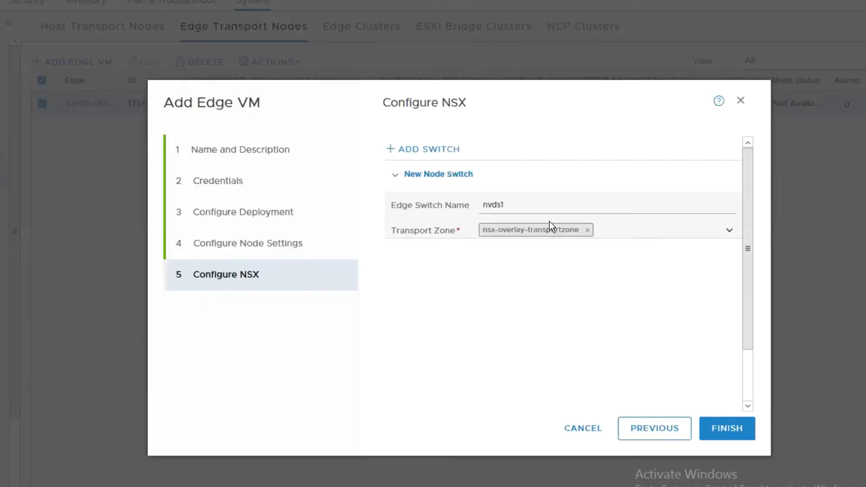
pyautogui.click(428, 151)
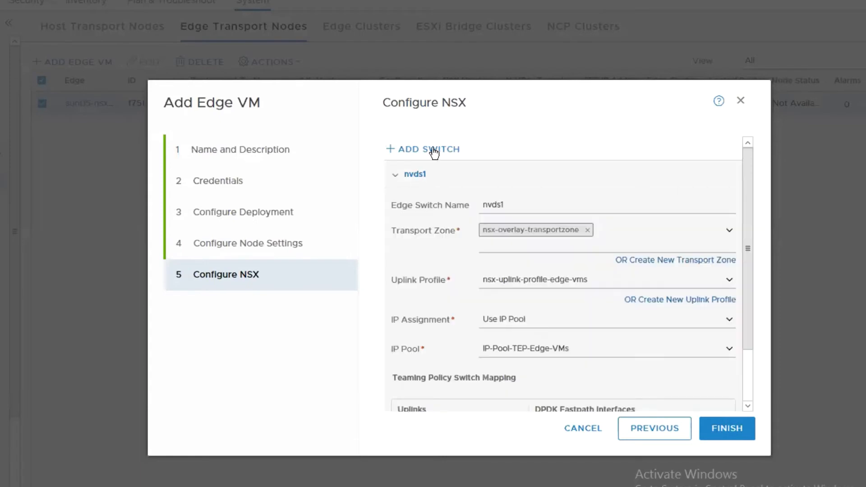
# Step: Configure nvds2 with nsx-vlan-transportzone, nsx-edge-single-nic-uplink-profile, uplink-1 on VDS01-Trunk, and finish the edge
pyautogui.scroll(-3, 746, 393)
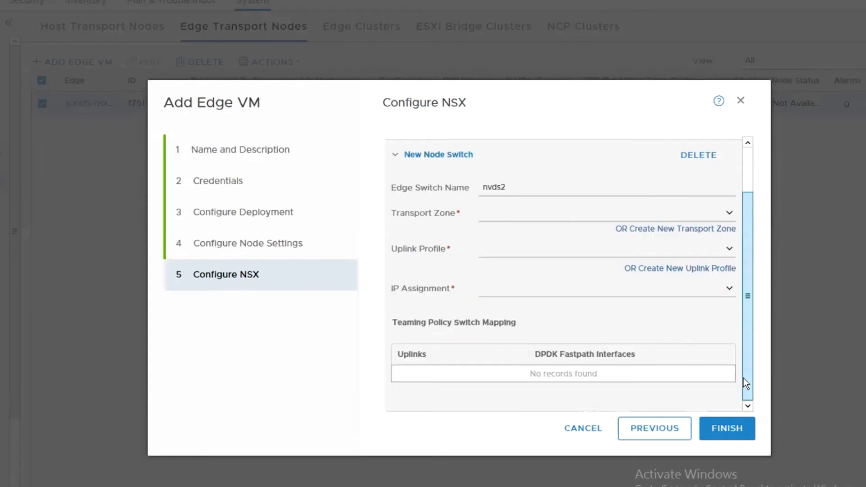
pyautogui.scroll(3, 744, 378)
pyautogui.click(721, 260)
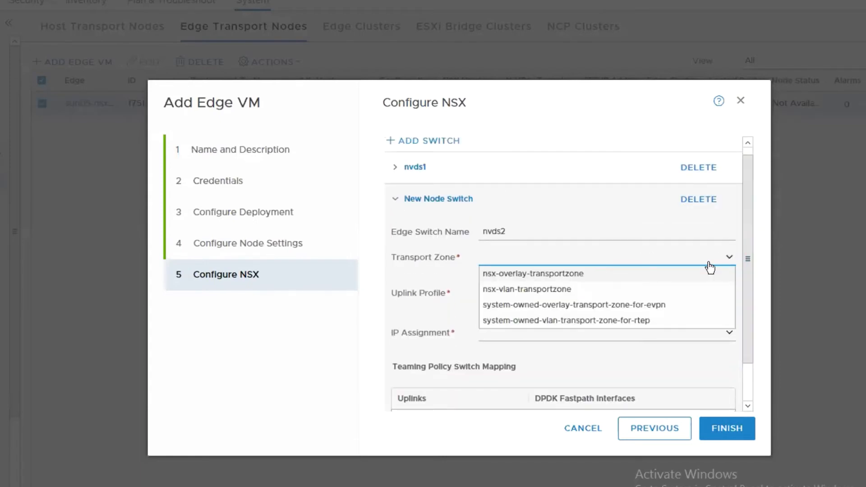
pyautogui.click(589, 289)
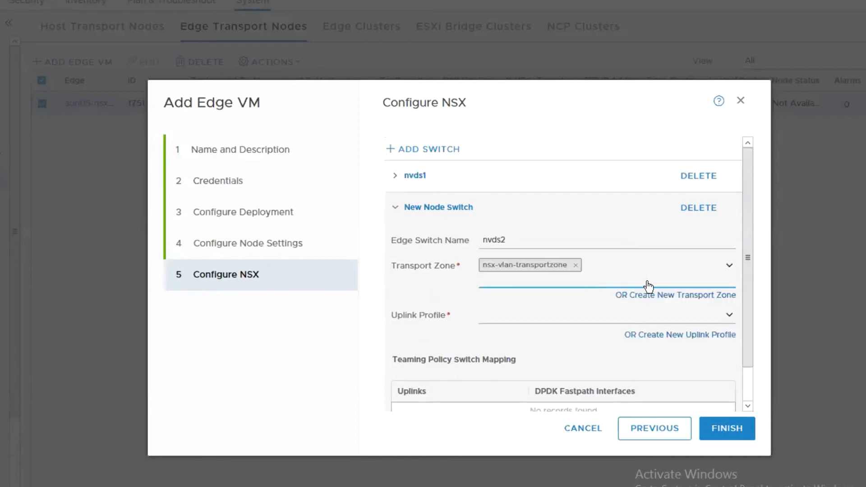
pyautogui.click(728, 315)
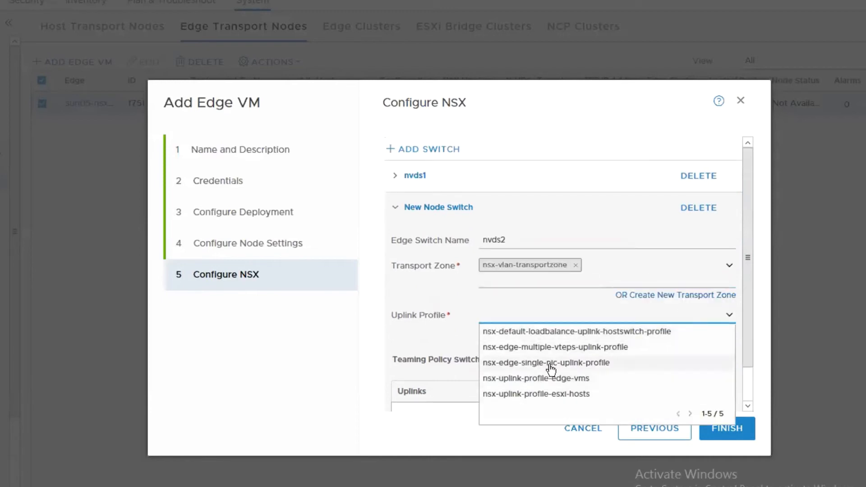
pyautogui.click(581, 363)
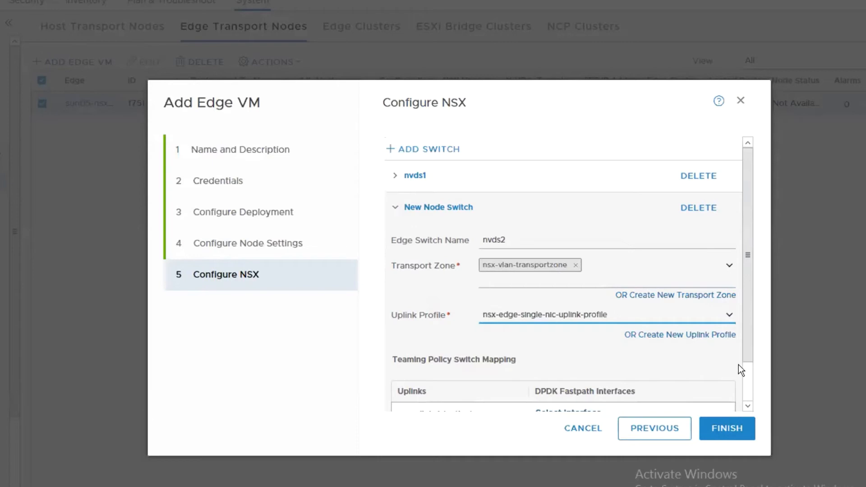
pyautogui.scroll(-2, 738, 365)
pyautogui.click(579, 366)
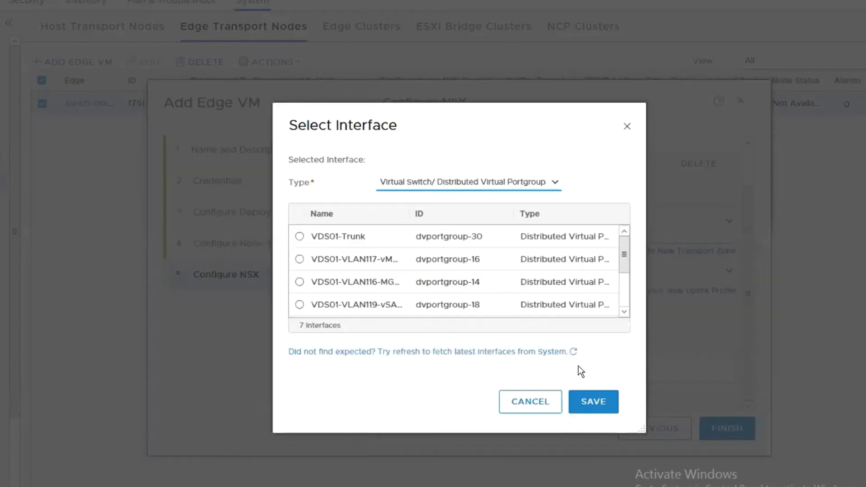
pyautogui.click(377, 238)
pyautogui.click(587, 403)
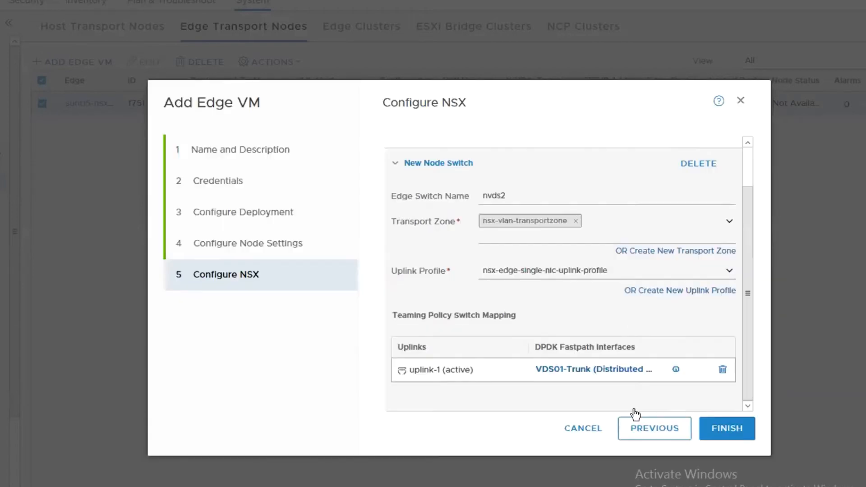
pyautogui.click(743, 431)
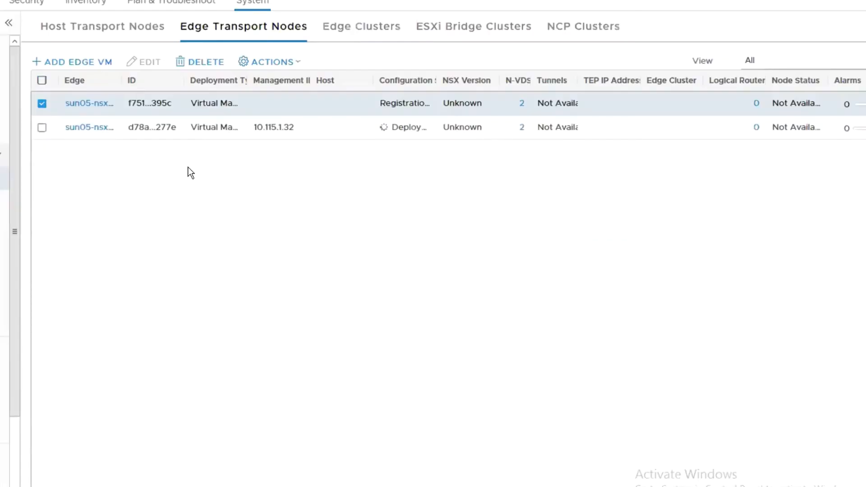
# Step: Select edge transport node sun05-nsxtedgevm01 and delete it, confirming the deletion
pyautogui.click(43, 103)
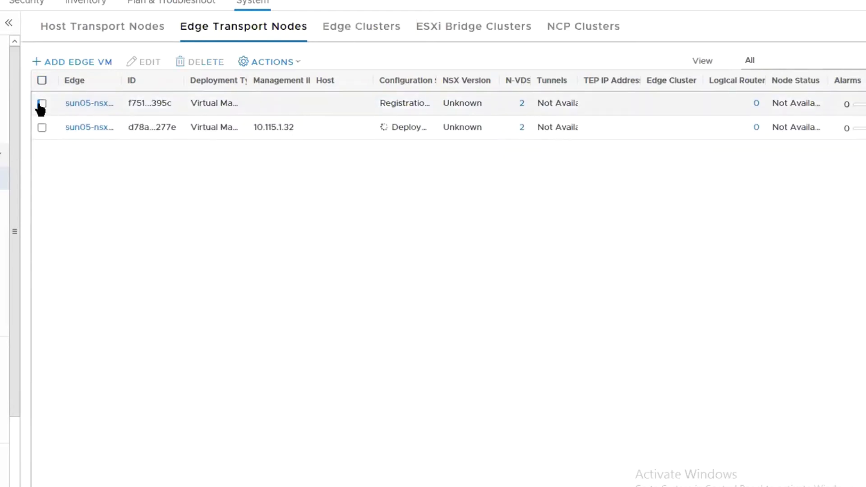
pyautogui.click(43, 105)
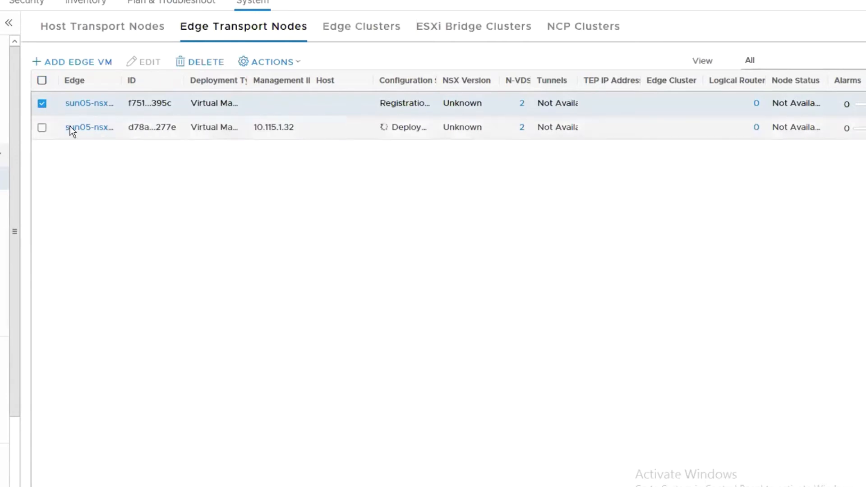
pyautogui.click(42, 104)
pyautogui.click(42, 103)
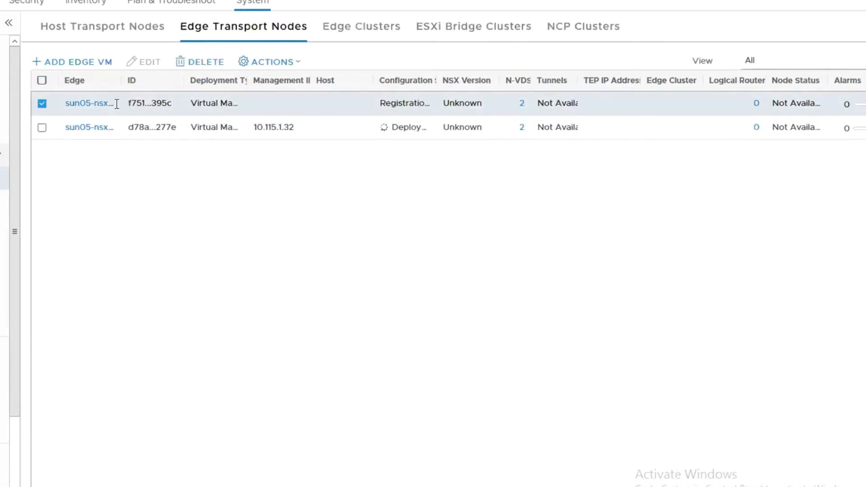
pyautogui.click(291, 63)
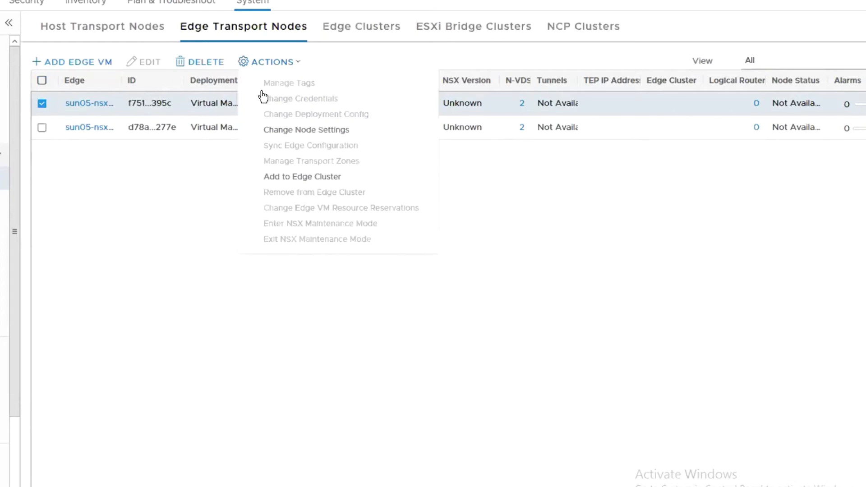
pyautogui.click(129, 198)
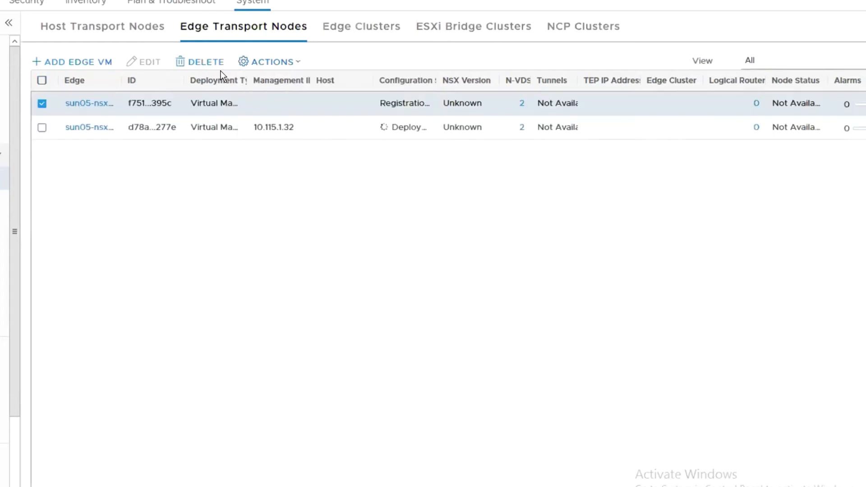
pyautogui.click(209, 62)
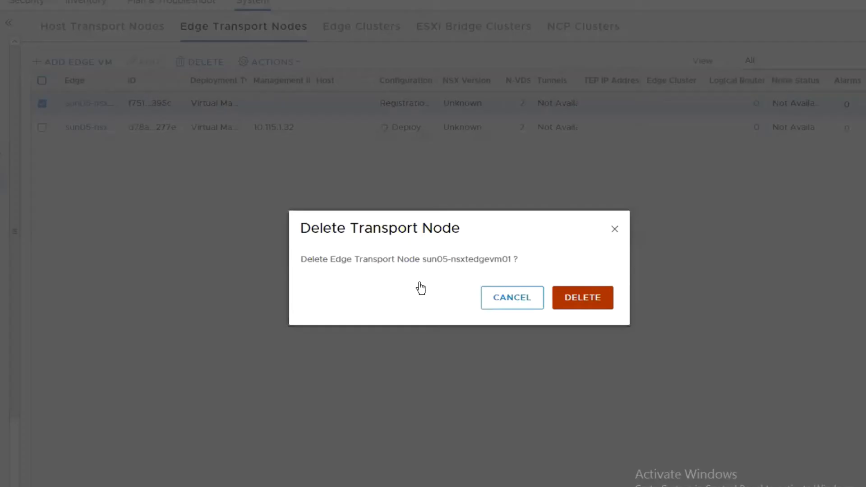
pyautogui.click(576, 306)
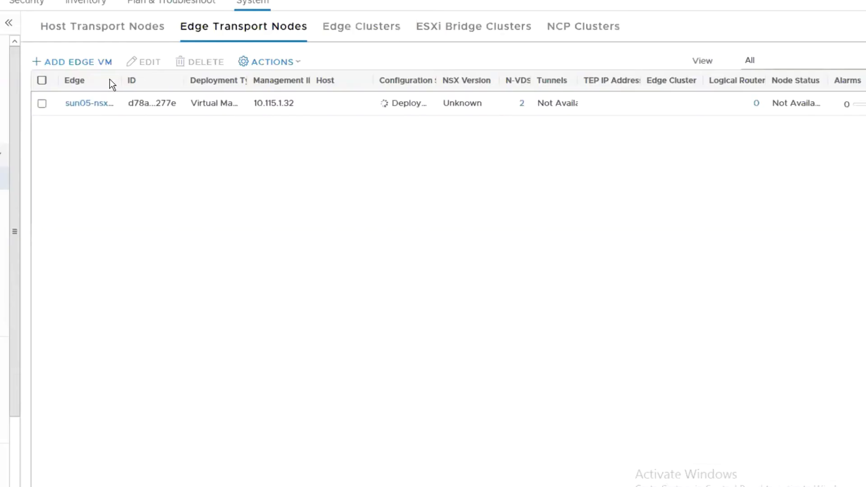
# Step: Add edge VM sun05-nsxtedgevm01 with FQDN sun05-nsxtedgevm01.acepod.com and the Large form factor
pyautogui.click(86, 61)
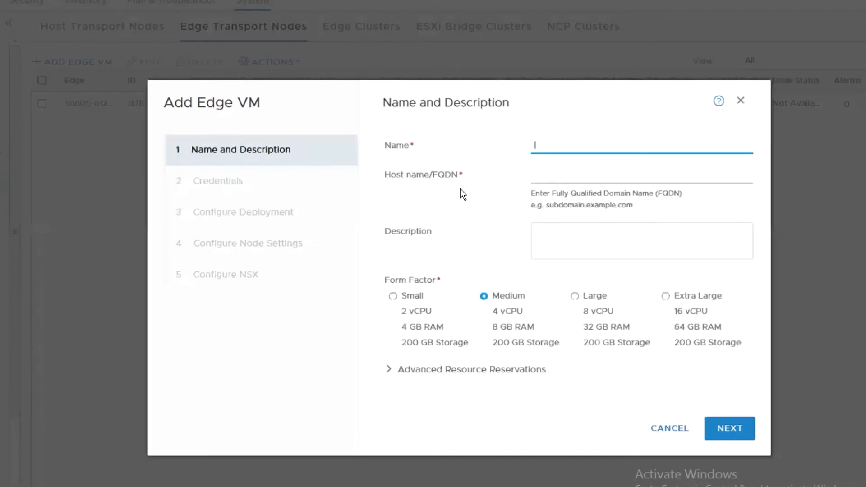
pyautogui.write('VMware1!VMware1!')
pyautogui.moveTo(631, 146); pyautogui.dragTo(466, 120)
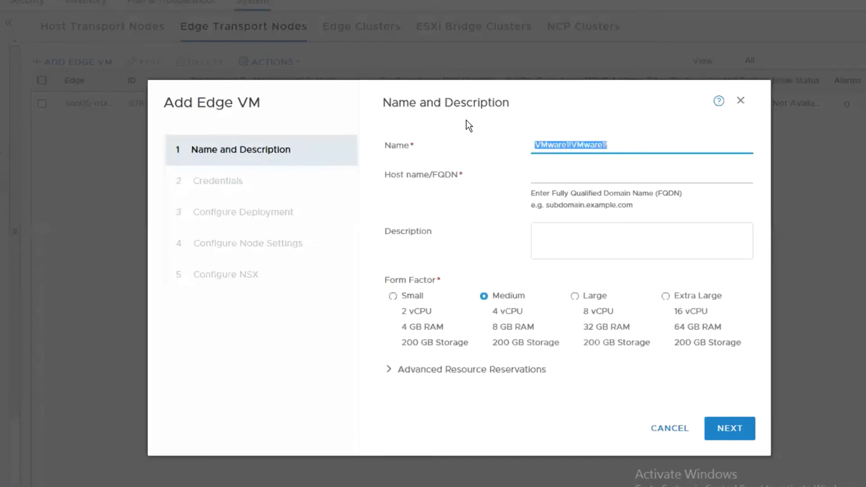
pyautogui.write('sun05-nsxtedgevm')
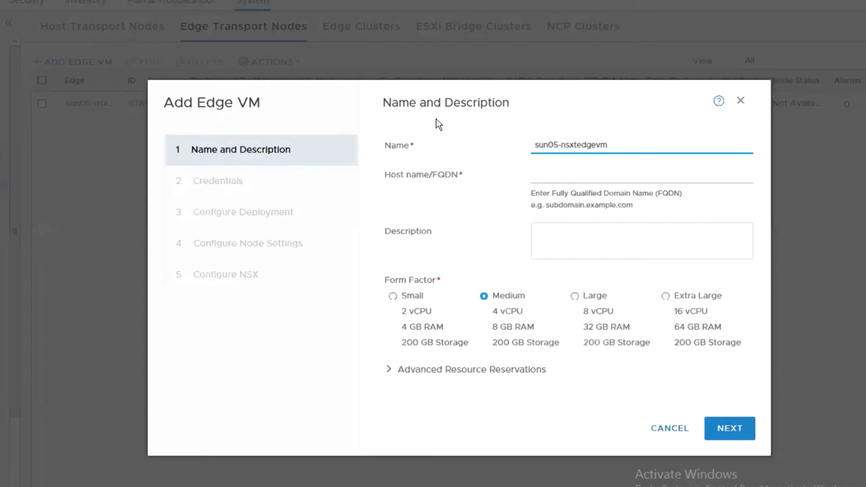
pyautogui.hotkey('ctrl', 'a')
pyautogui.hotkey('ctrl', 'c')
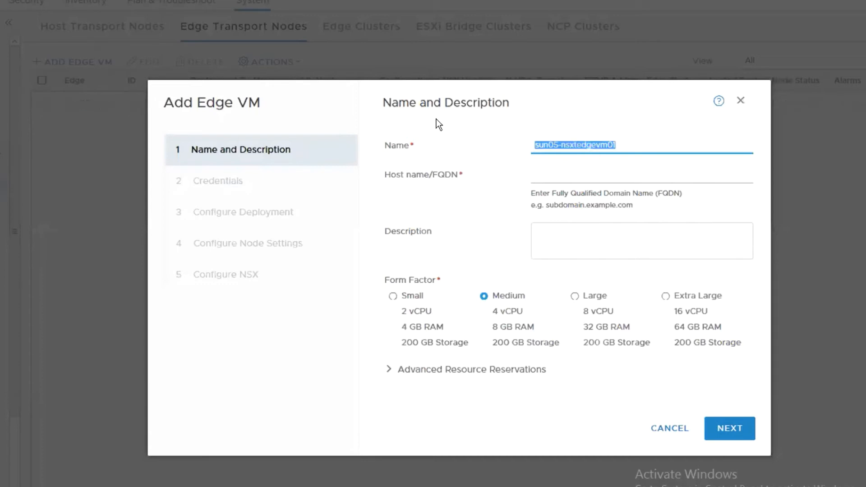
pyautogui.press('Tab')
pyautogui.hotkey('ctrl', 'v')
pyautogui.write('.acepod.com')
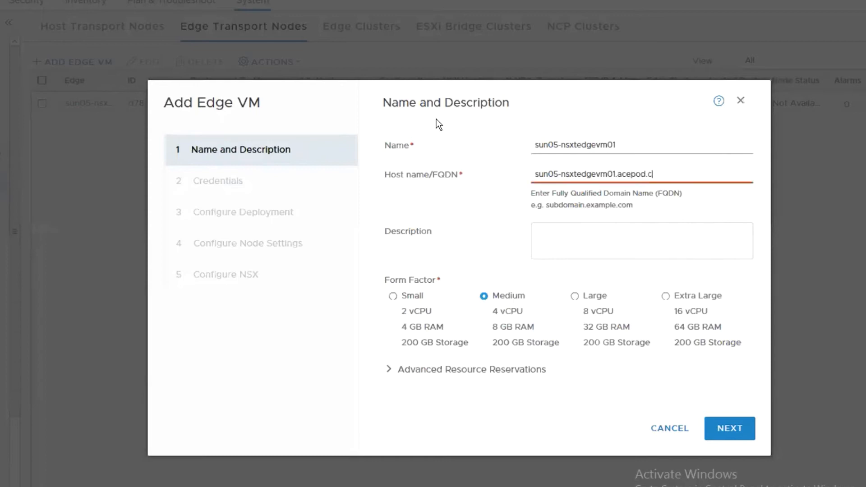
pyautogui.click(581, 293)
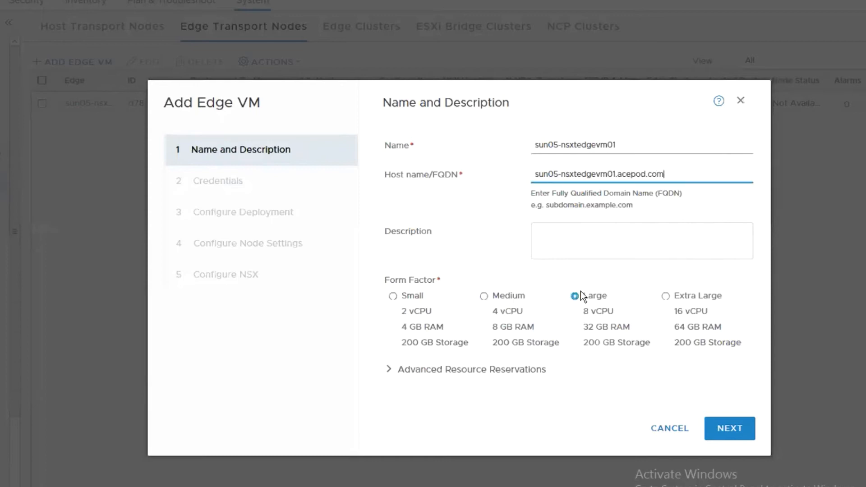
pyautogui.click(727, 420)
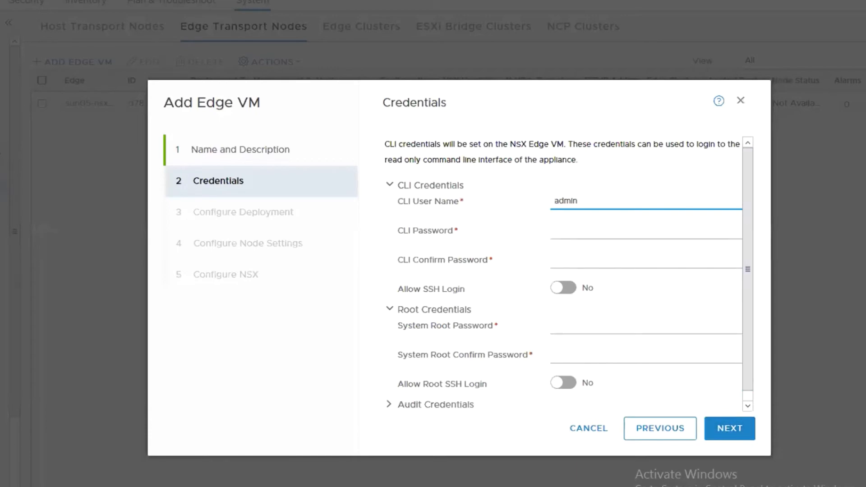
# Step: Enter the CLI and root passwords from the Notepad notes and allow SSH and root SSH login
pyautogui.click(273, 486)
pyautogui.click(451, 478)
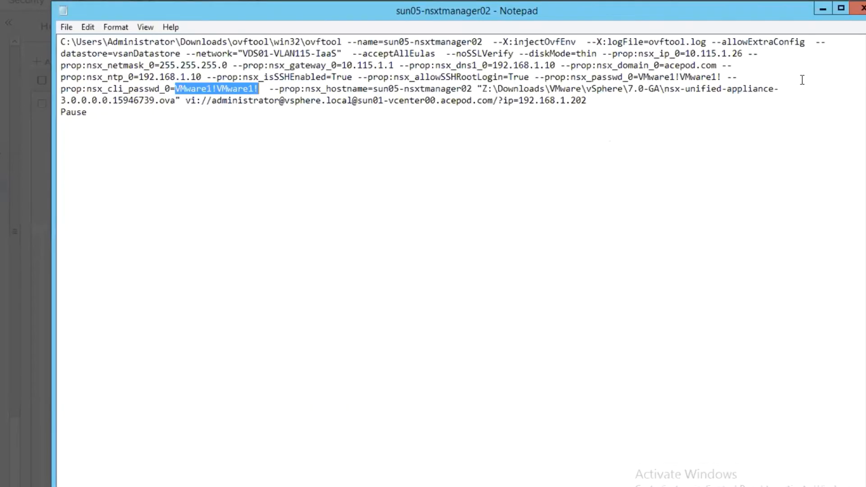
pyautogui.click(823, 9)
pyautogui.click(611, 233)
pyautogui.hotkey('ctrl', 'v')
pyautogui.click(558, 259)
pyautogui.hotkey('ctrl', 'v')
pyautogui.click(562, 287)
pyautogui.click(561, 328)
pyautogui.hotkey('ctrl', 'v')
pyautogui.click(561, 352)
pyautogui.hotkey('ctrl', 'v')
pyautogui.click(560, 383)
# Step: Deploy the edge to compute manager sun05-vcenter02, cluster SUN05-CL03-Comp01 and datastore ds-1515-nfs02
pyautogui.click(712, 429)
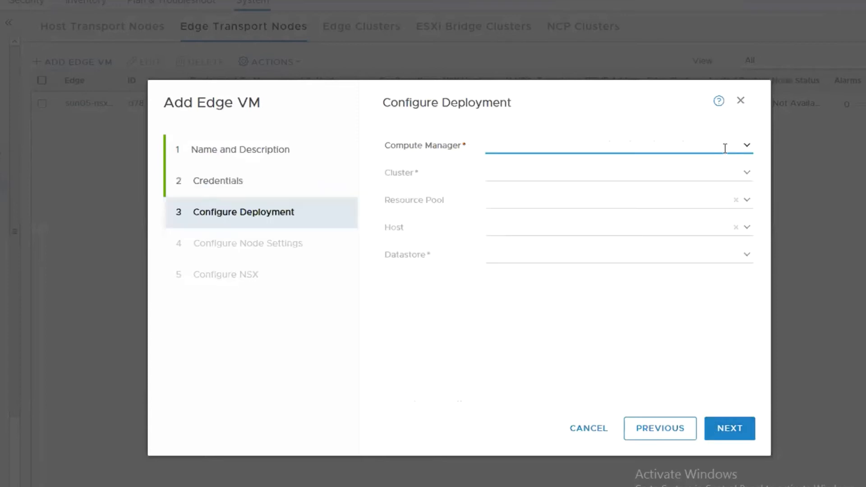
pyautogui.click(745, 149)
pyautogui.click(539, 170)
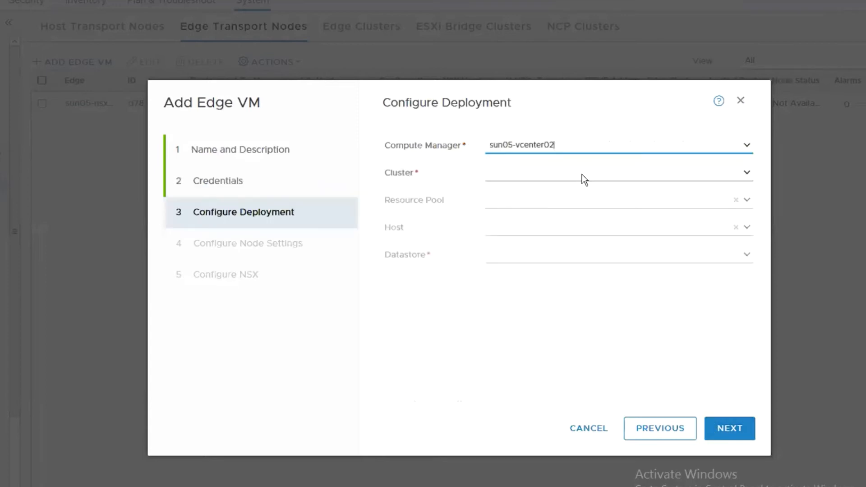
pyautogui.click(747, 181)
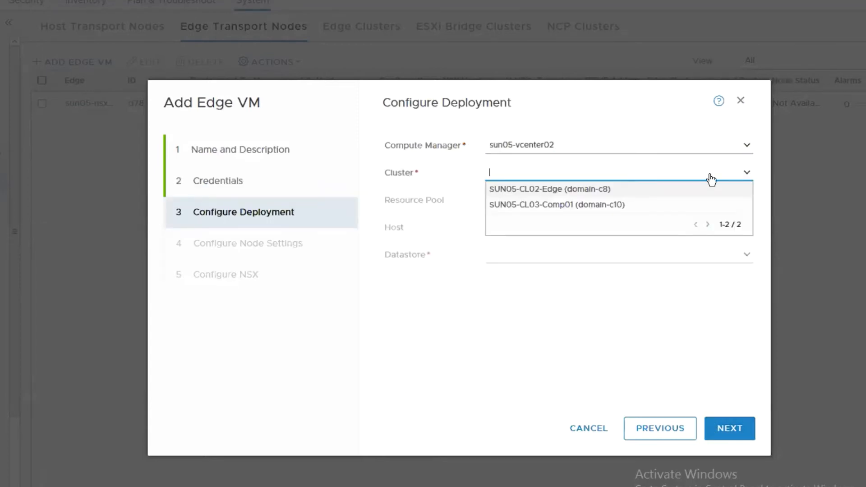
pyautogui.click(562, 207)
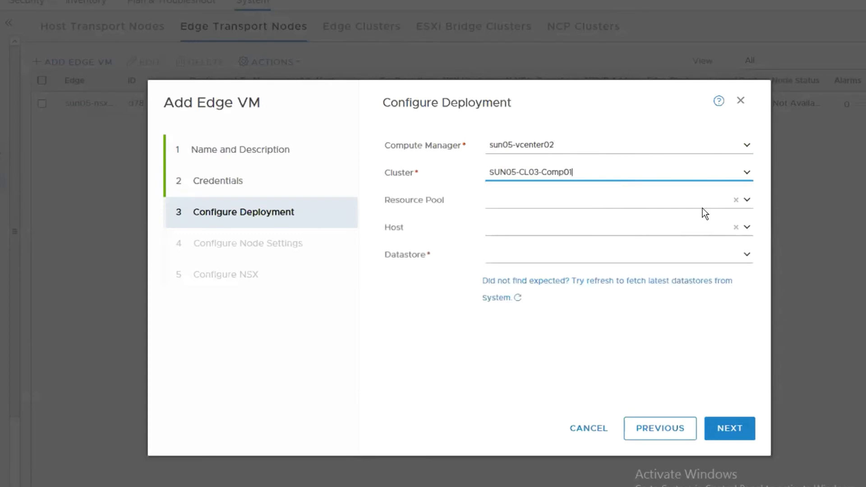
pyautogui.click(740, 255)
pyautogui.click(537, 273)
pyautogui.click(729, 428)
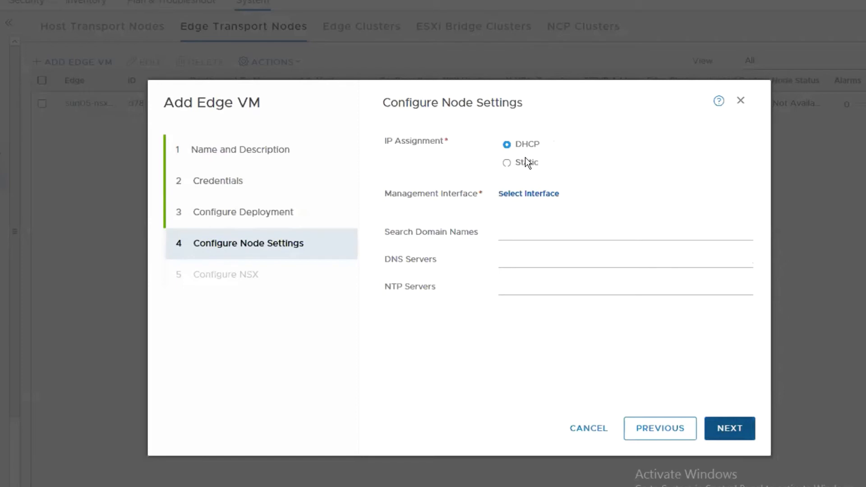
# Step: Set static management IP 10.115.1.31/24, gateway 10.115.1.1 and management interface VDS01-VLAN115-IaaS
pyautogui.click(526, 160)
pyautogui.write('10.115.1.31/24')
pyautogui.press('Tab')
pyautogui.write('1')
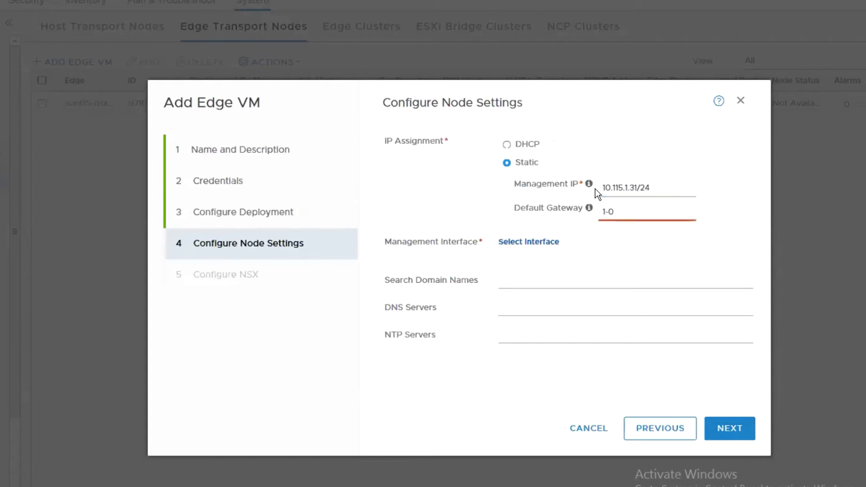
pyautogui.write('0.115.1.1')
pyautogui.click(541, 243)
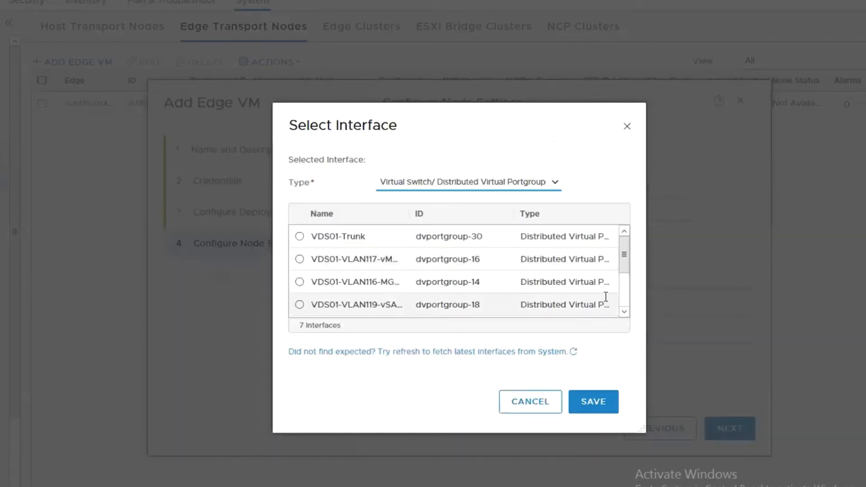
pyautogui.click(623, 311)
pyautogui.click(625, 312)
pyautogui.click(492, 283)
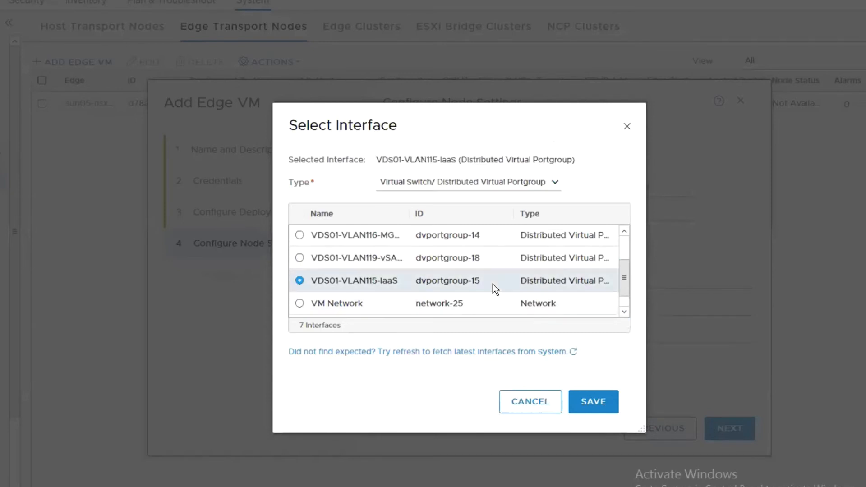
pyautogui.click(590, 402)
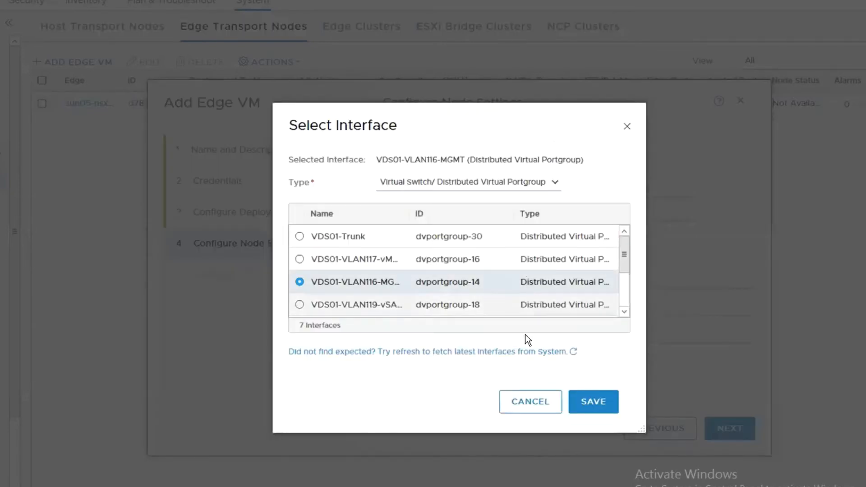
pyautogui.click(536, 402)
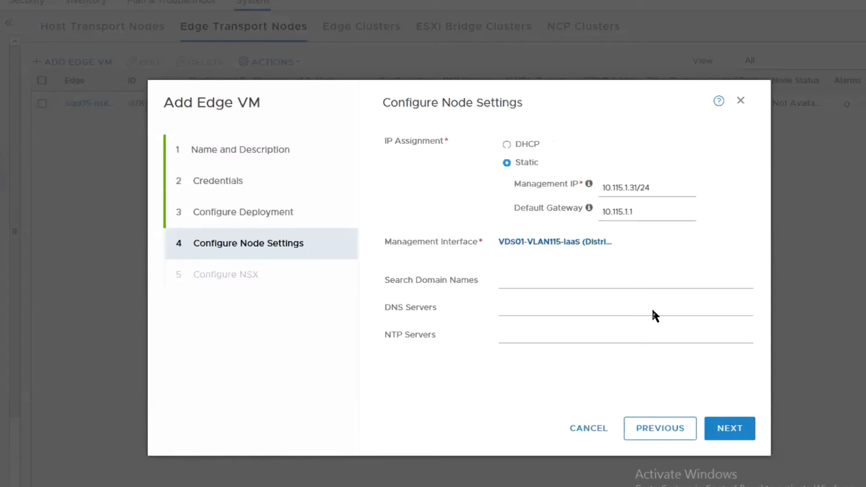
pyautogui.click(709, 431)
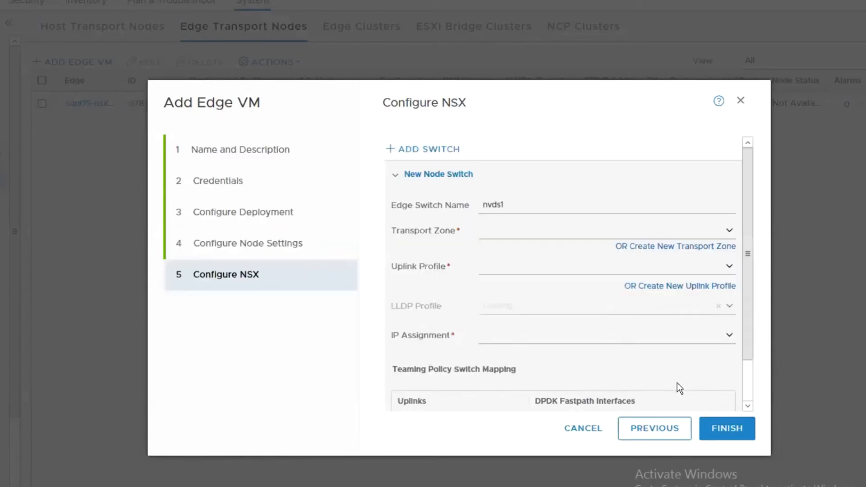
# Step: Give nvds1 the overlay transport zone, nsx-uplink-profile-edge-vms uplink profile and IP-Pool-TEP-Edge-VMs pool
pyautogui.click(720, 228)
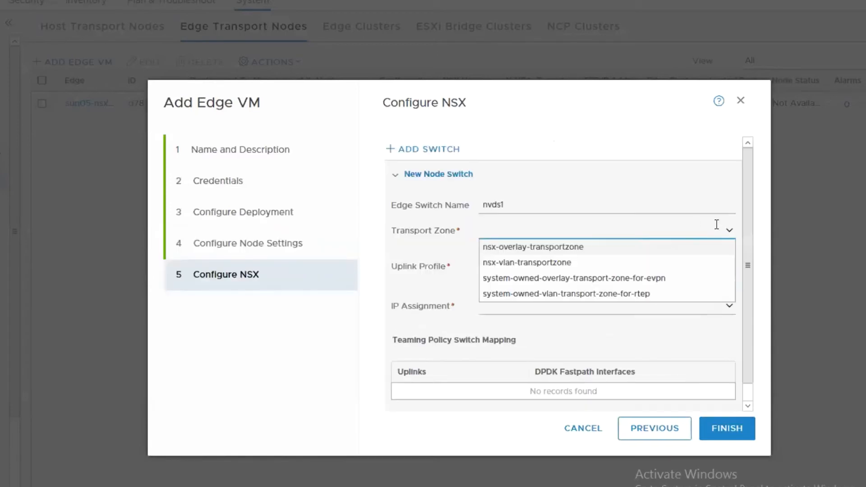
pyautogui.click(613, 250)
pyautogui.click(722, 281)
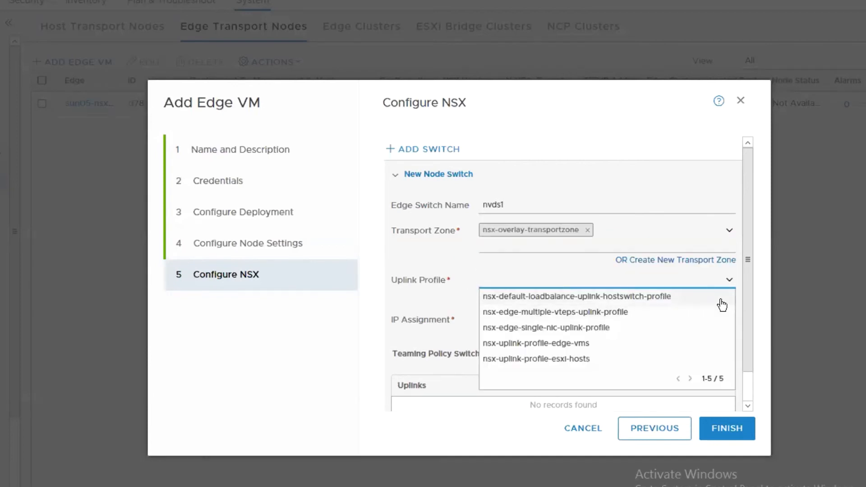
pyautogui.click(536, 344)
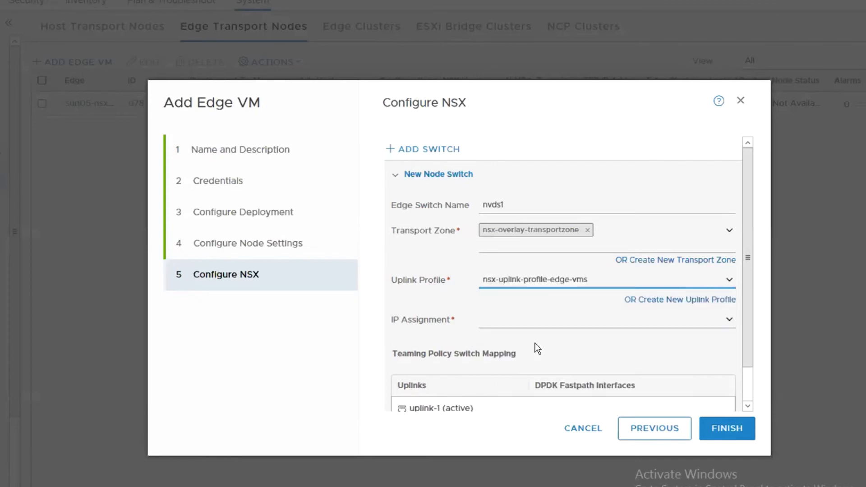
pyautogui.click(725, 322)
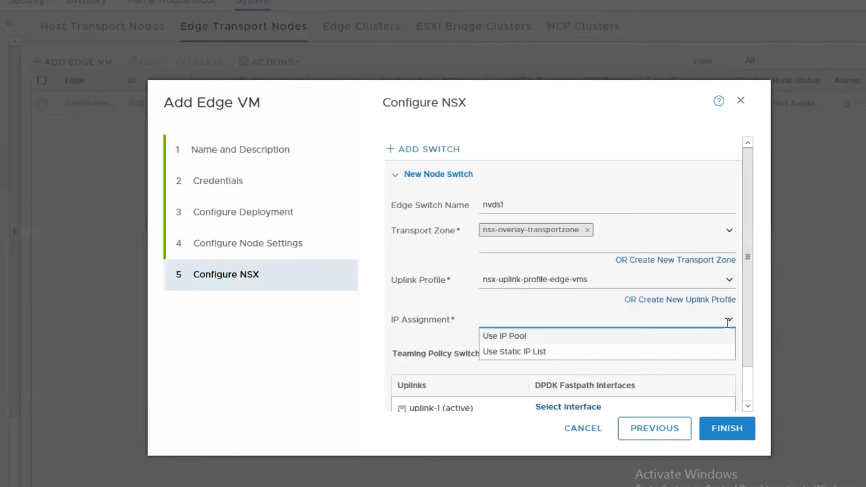
pyautogui.click(512, 338)
pyautogui.click(575, 353)
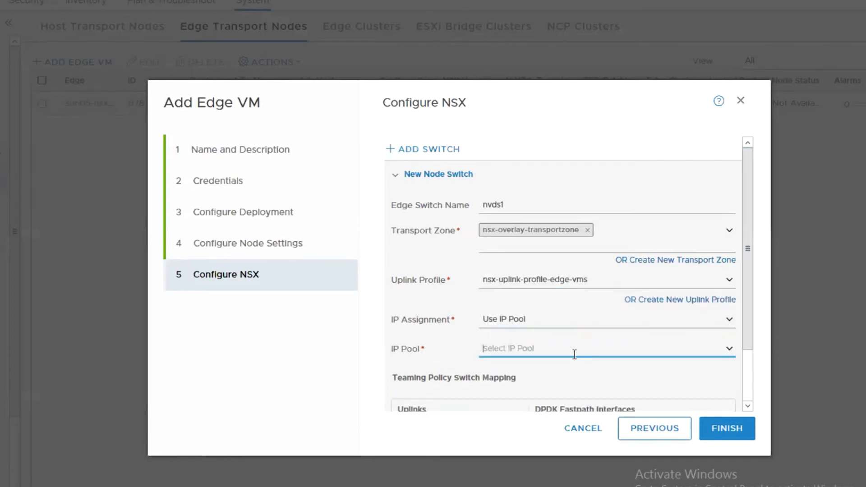
pyautogui.click(729, 349)
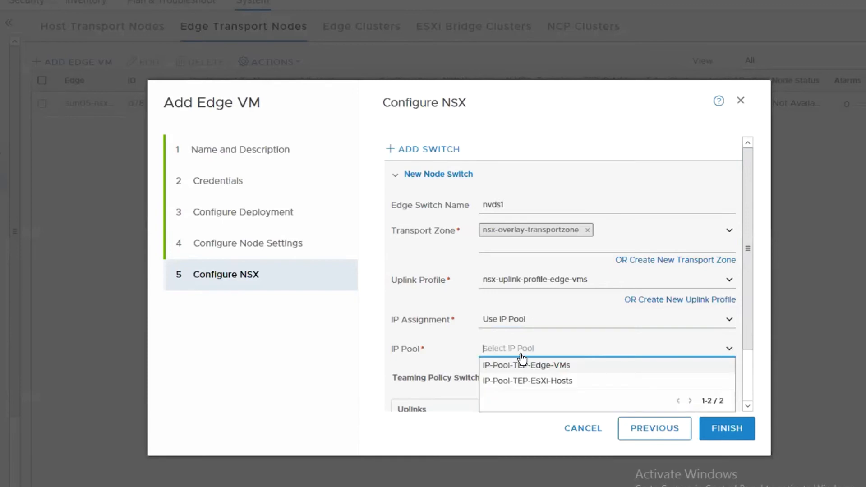
pyautogui.click(545, 367)
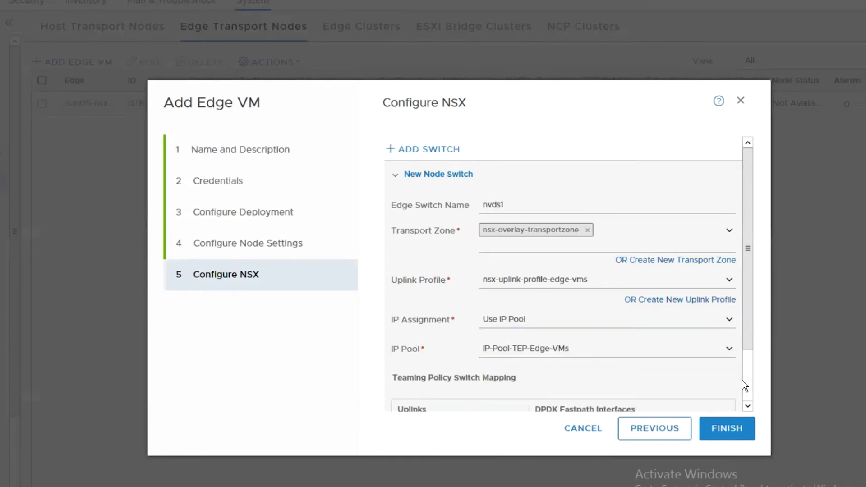
# Step: Map nvds1's uplink-1 to VDS01-Trunk and add a second switch, nvds2
pyautogui.scroll(-2, 743, 382)
pyautogui.click(569, 369)
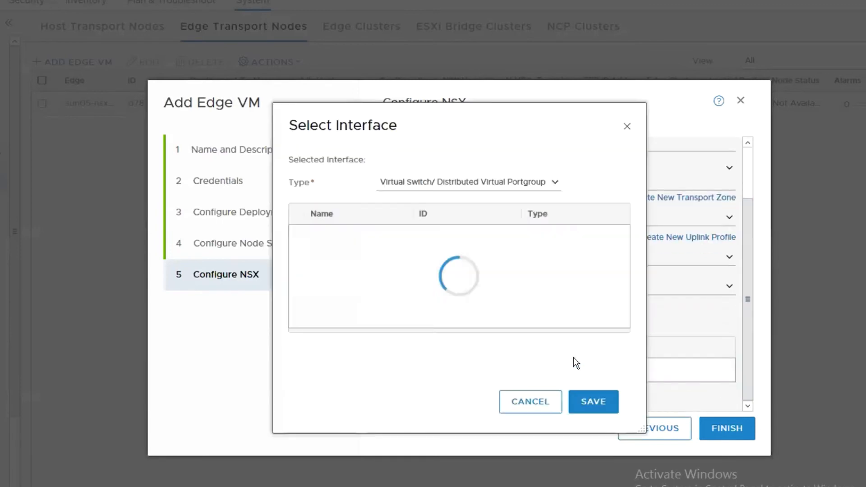
pyautogui.click(300, 237)
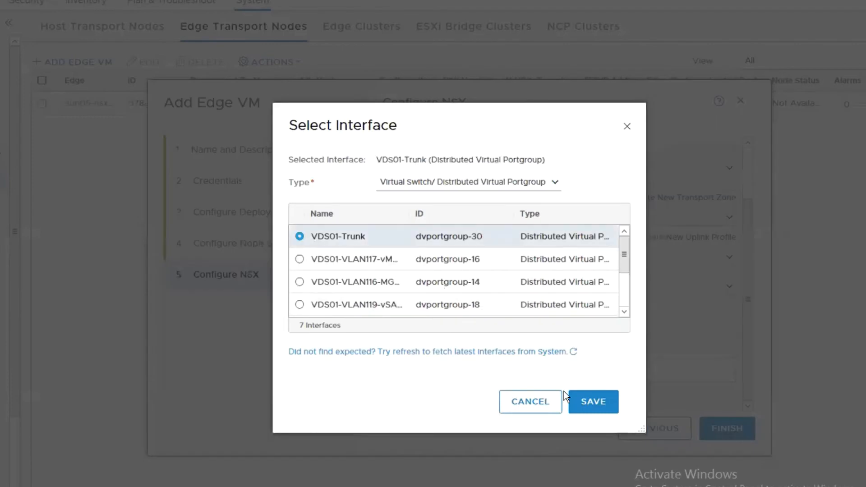
pyautogui.click(599, 408)
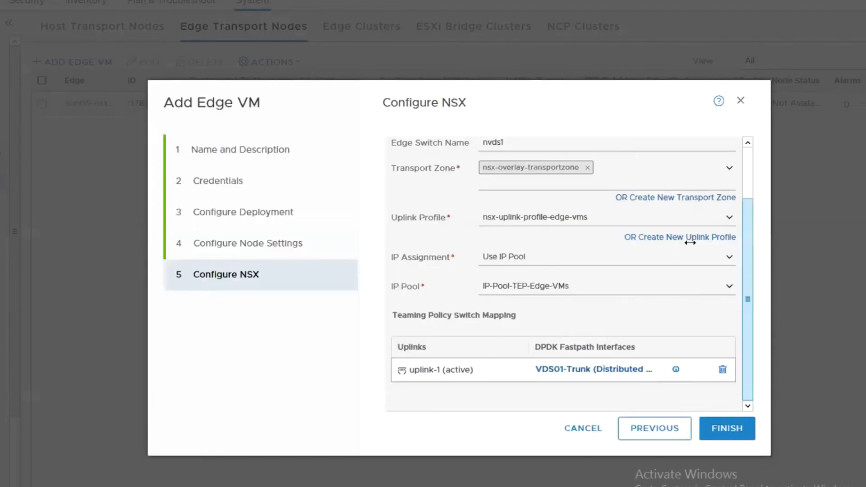
pyautogui.scroll(2, 751, 185)
pyautogui.click(437, 148)
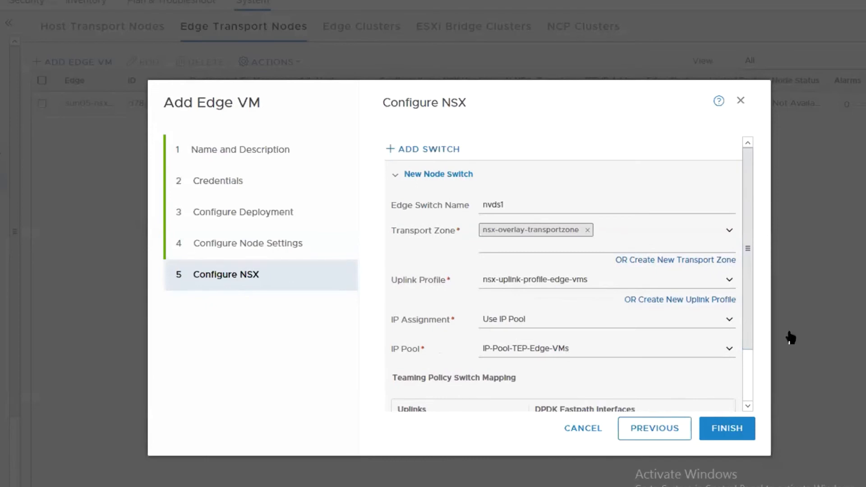
pyautogui.scroll(-2, 747, 389)
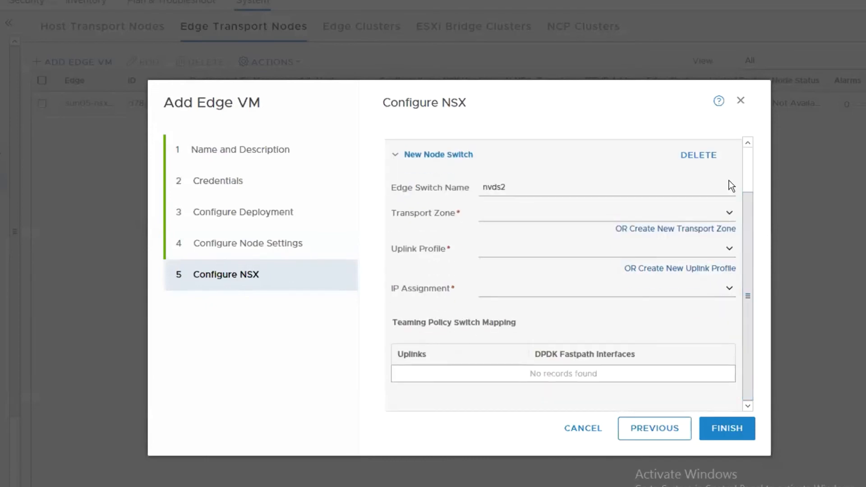
# Step: Give nvds2 the nsx-vlan-transportzone and nsx-edge-single-nic-uplink-profile
pyautogui.click(730, 215)
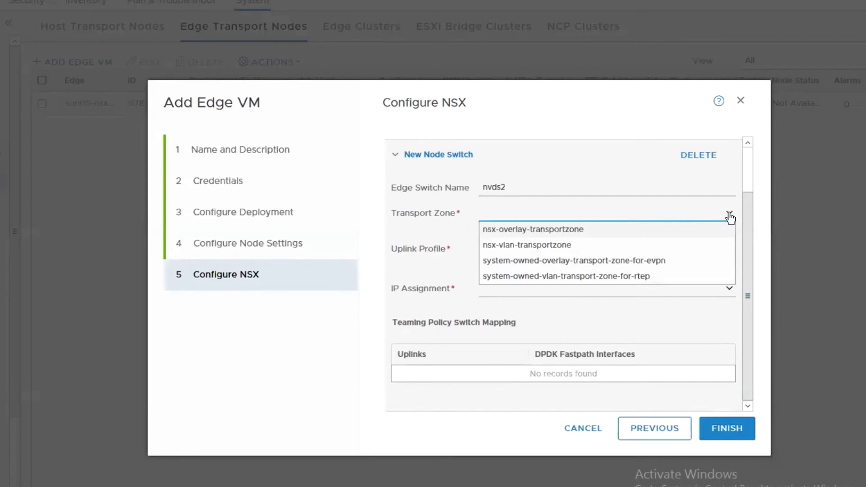
pyautogui.click(556, 245)
pyautogui.click(727, 314)
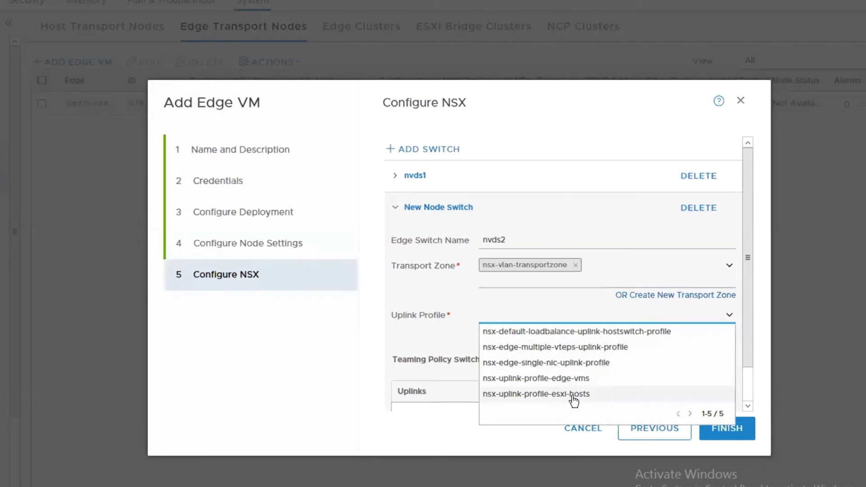
pyautogui.click(581, 363)
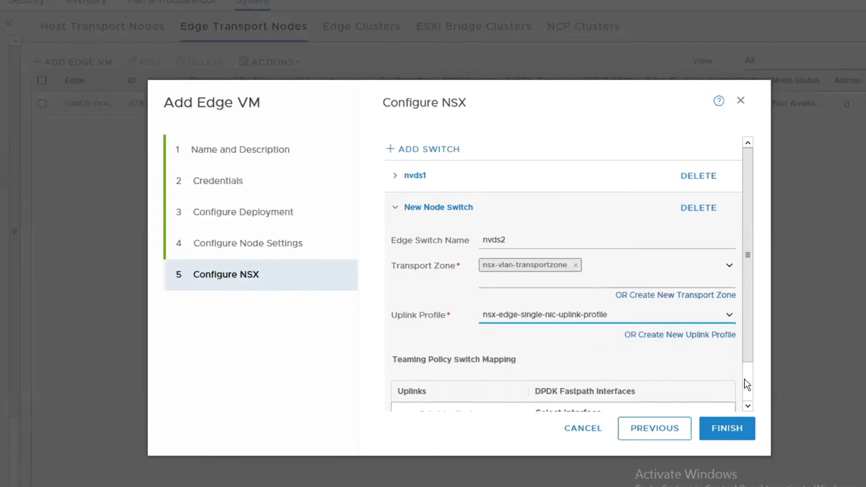
# Step: Map nvds2's uplink-1 to VDS01-Trunk and finish creating the edge VM
pyautogui.scroll(-2, 745, 381)
pyautogui.click(594, 371)
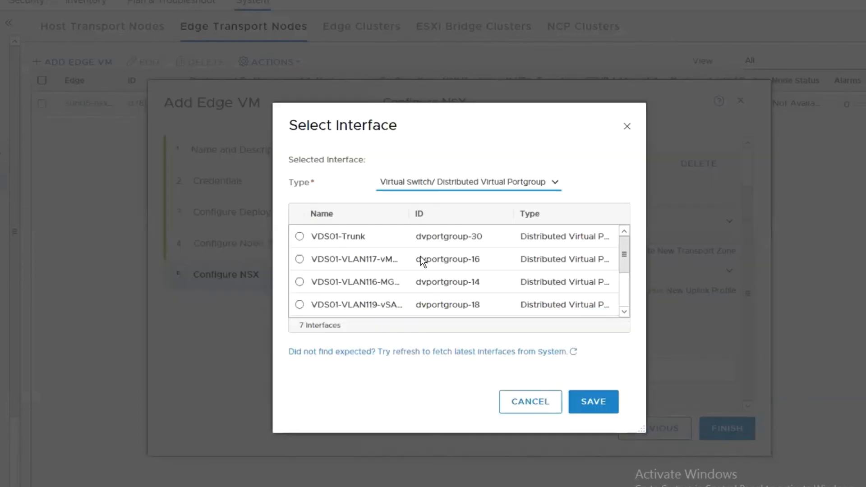
pyautogui.click(373, 234)
pyautogui.click(583, 405)
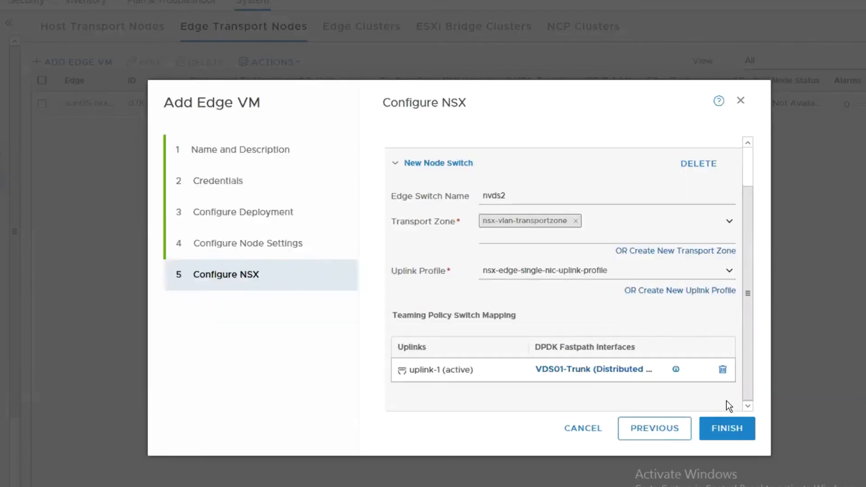
pyautogui.moveTo(747, 389); pyautogui.dragTo(748, 310)
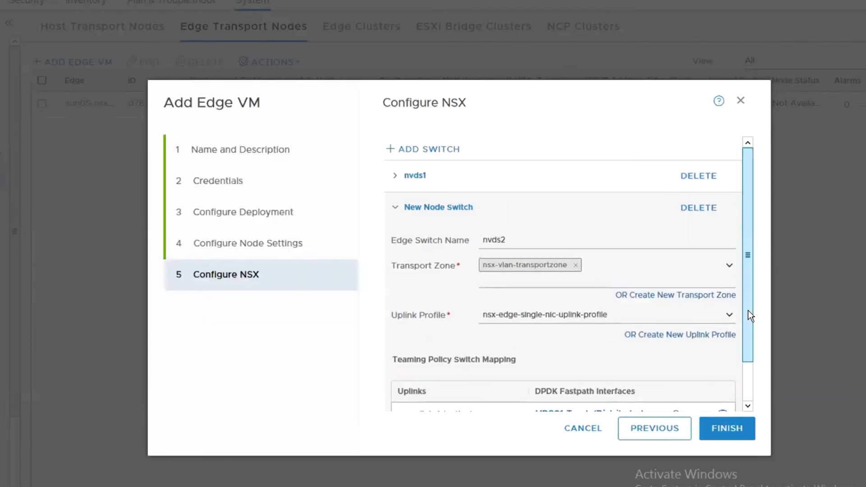
pyautogui.click(749, 404)
pyautogui.click(737, 432)
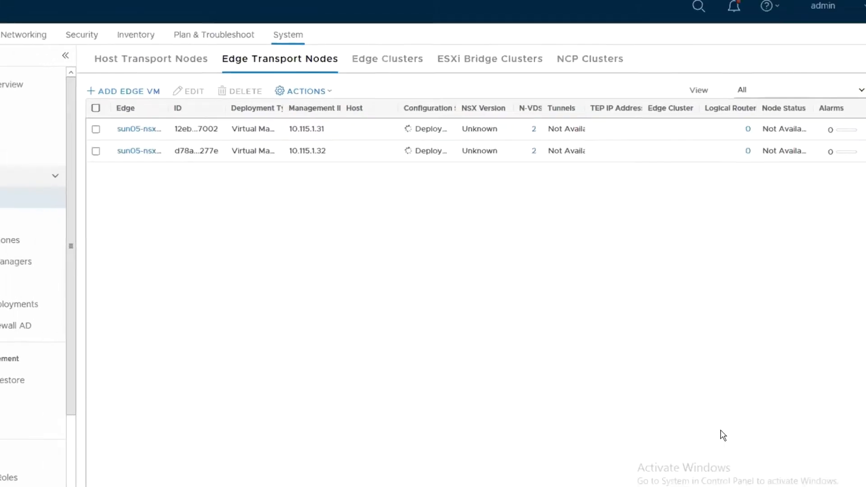
# Step: Check the OVF deployment in vSphere's Recent Tasks, then go back to the Edge Transport Nodes list
pyautogui.hotkey('ctrl', 'Tab')
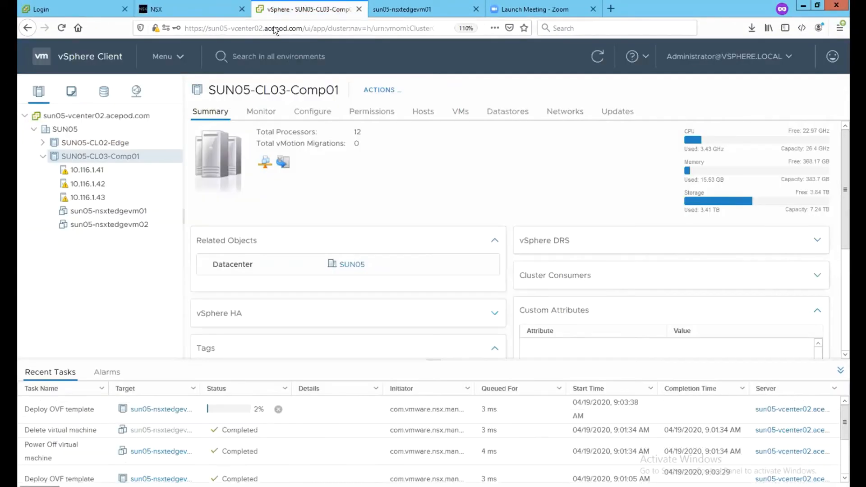
pyautogui.click(208, 11)
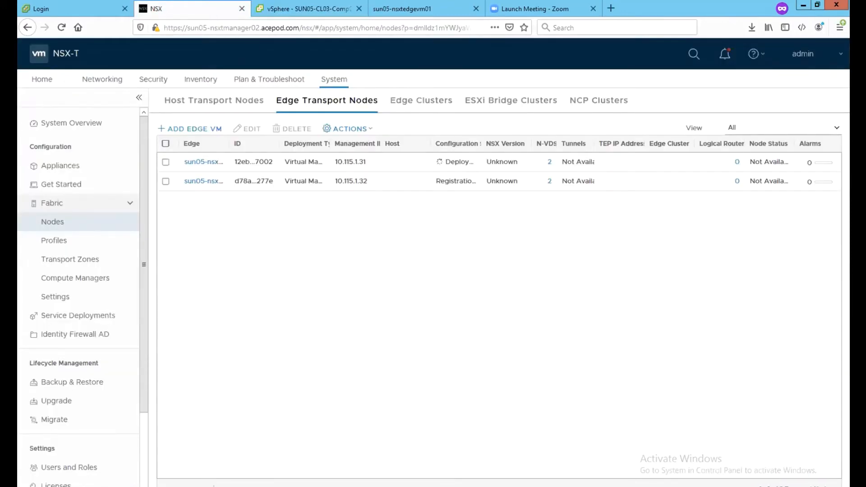
pyautogui.moveTo(285, 486)
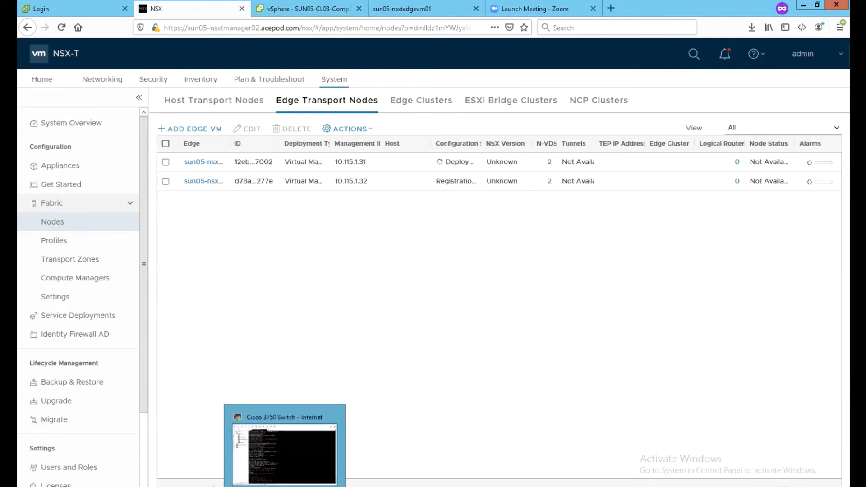
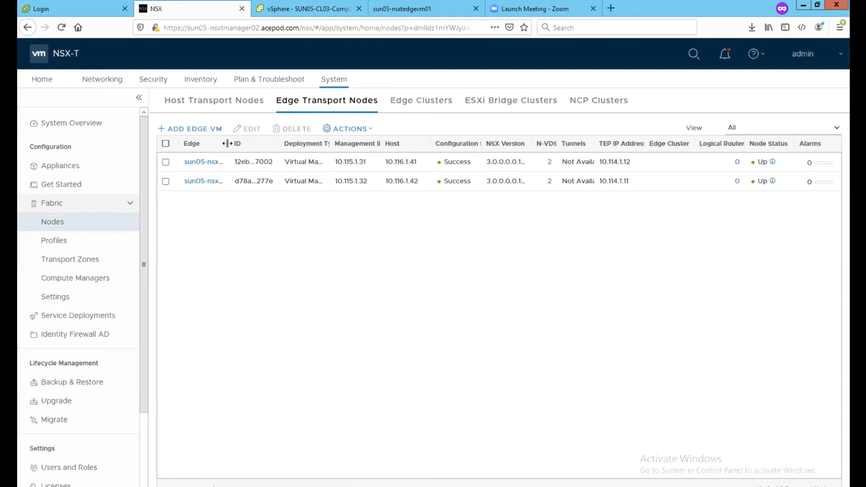
# Step: Open edge node sun05-nsxtedgevm01's Tunnels tab, which lists no tunnel endpoints
pyautogui.moveTo(227, 143); pyautogui.dragTo(276, 144)
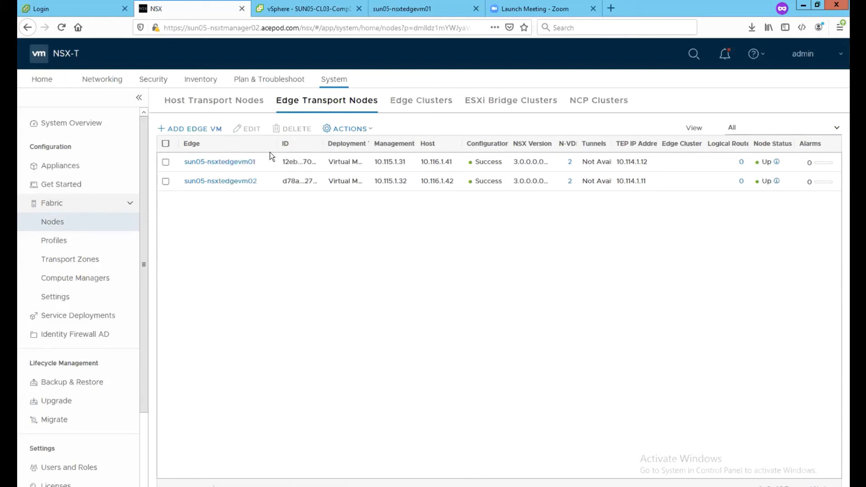
pyautogui.click(239, 167)
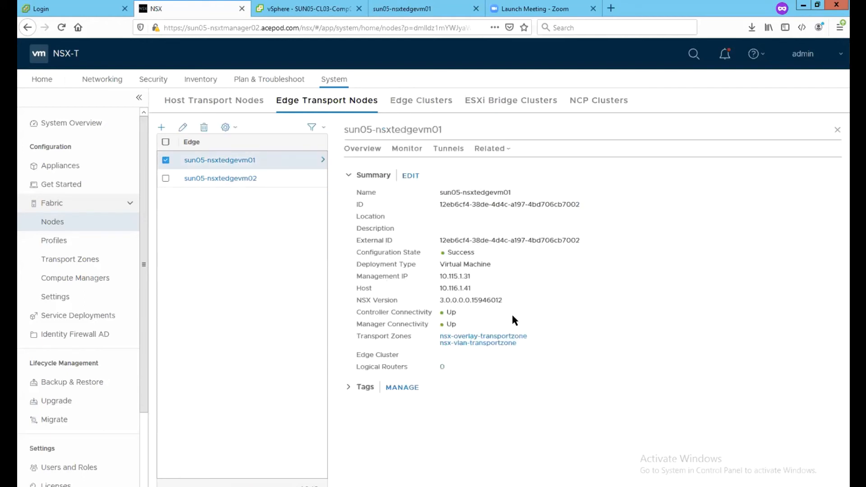
pyautogui.click(440, 157)
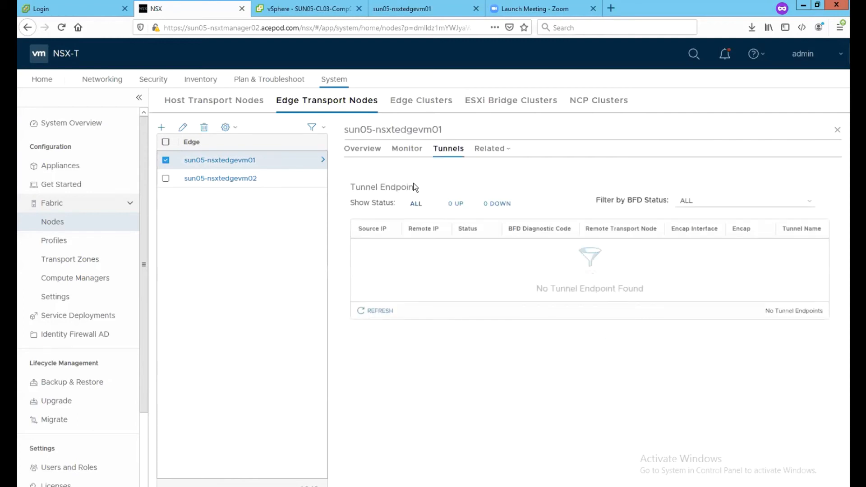
pyautogui.click(408, 152)
pyautogui.click(383, 486)
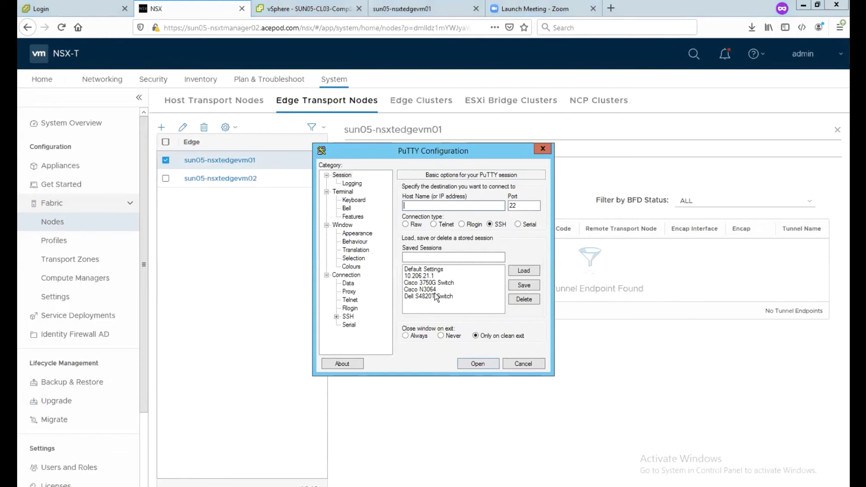
# Step: Connect over SSH to the edge at 10.115.1.31 and log in as admin
pyautogui.write('00.115.1.31')
pyautogui.press('Return')
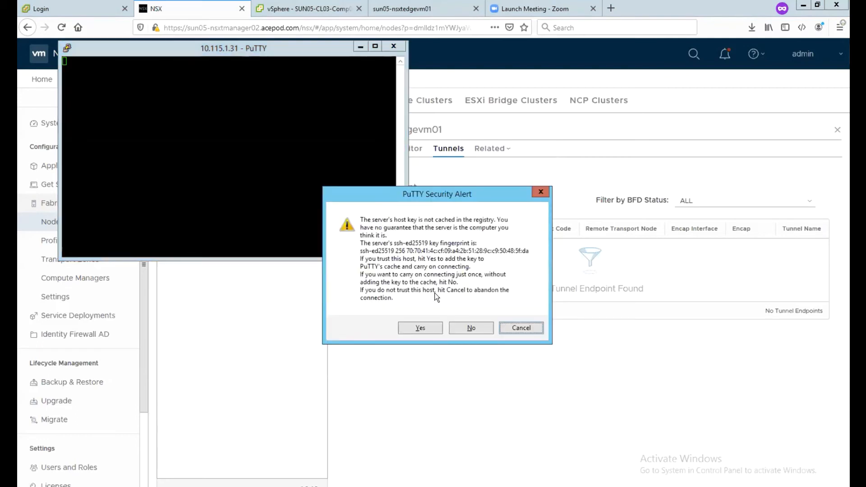
pyautogui.write('y')
pyautogui.write('admin')
pyautogui.press('Return')
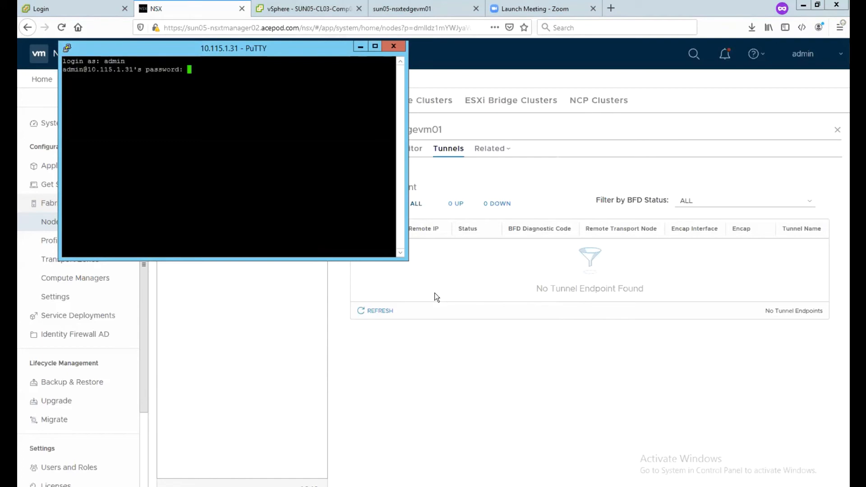
pyautogui.press('Return')
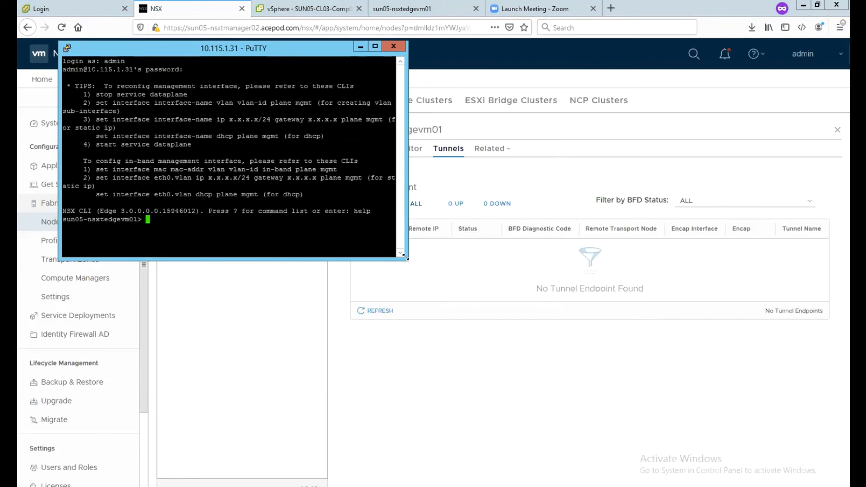
pyautogui.moveTo(405, 259); pyautogui.dragTo(666, 459)
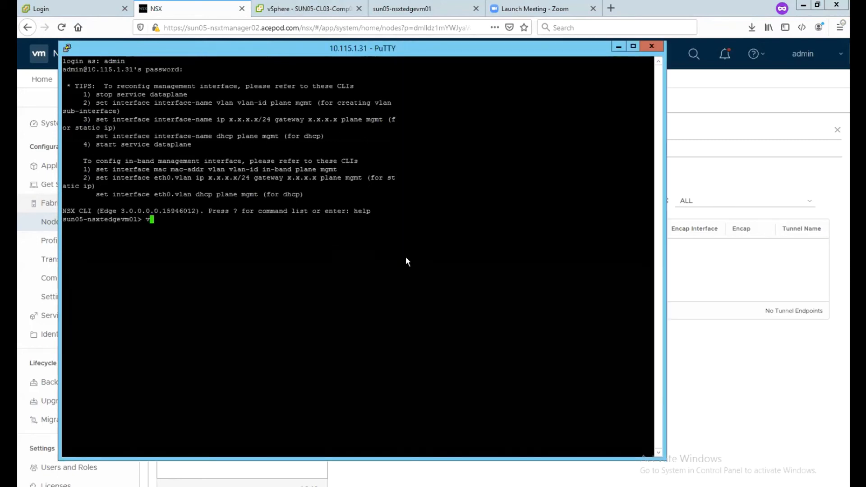
# Step: Run get logical-router, enter vrf 0, and list its interfaces
pyautogui.write('get logical-router')
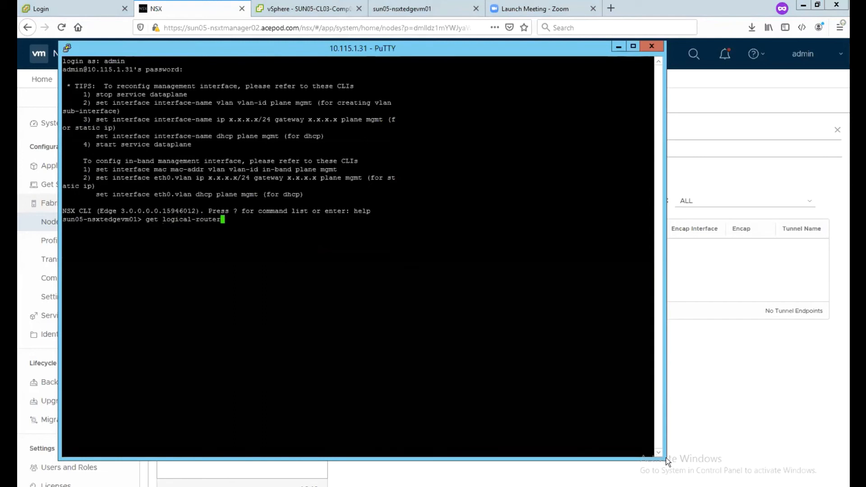
pyautogui.press('Return')
pyautogui.write('vrf 0')
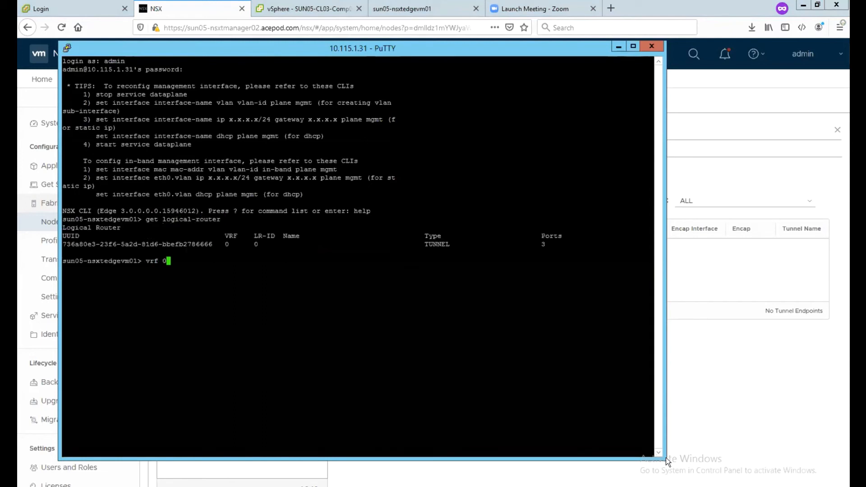
pyautogui.press('Return')
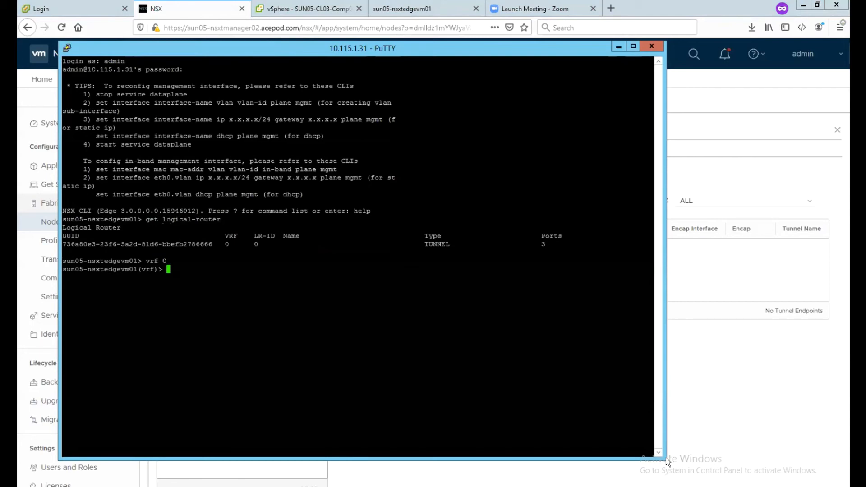
pyautogui.write('get interfaces')
pyautogui.press('Return')
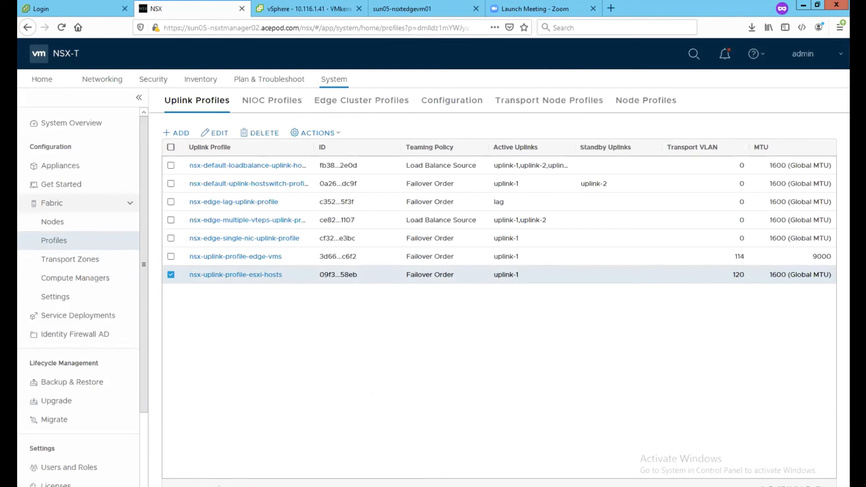
# Step: Review the uplink profiles' transport VLANs: 114 for edge VMs, 120 for ESXi hosts
pyautogui.moveTo(478, 486)
# Step: Ping 10.114.1.11 and 10.114.1.1 from the edge's VRF; both answer
pyautogui.click(474, 486)
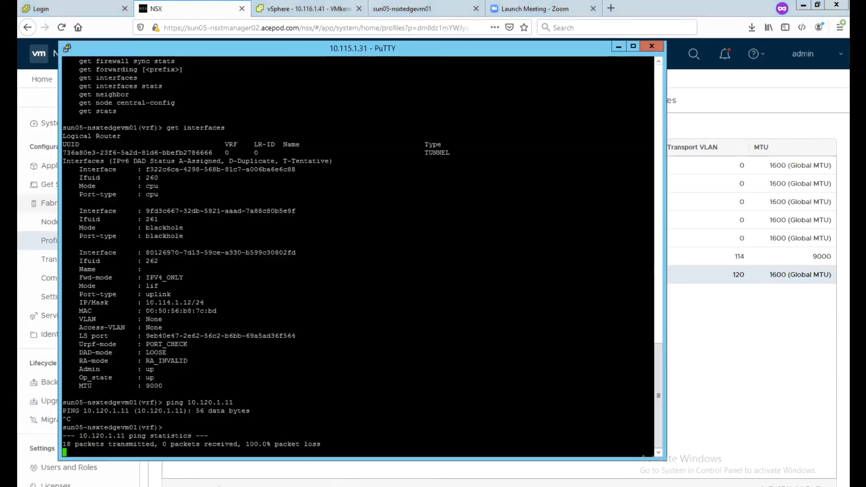
pyautogui.press('Return')
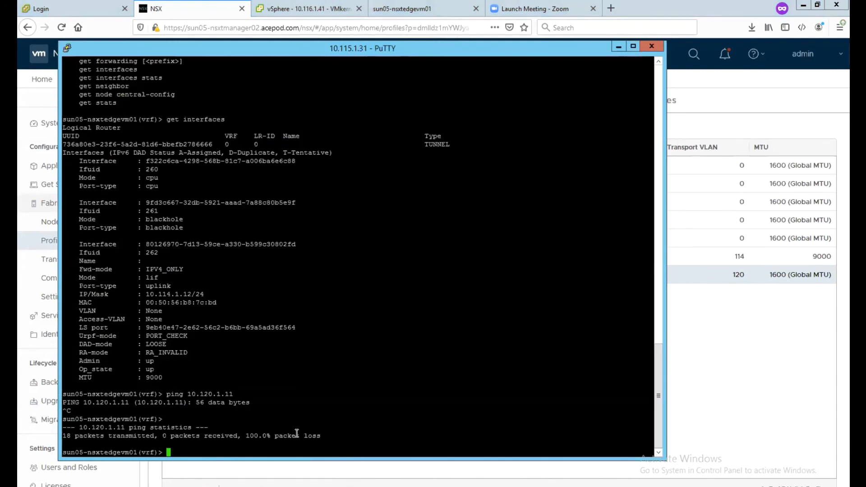
pyautogui.write('ping 10.114.1.11')
pyautogui.press('Return')
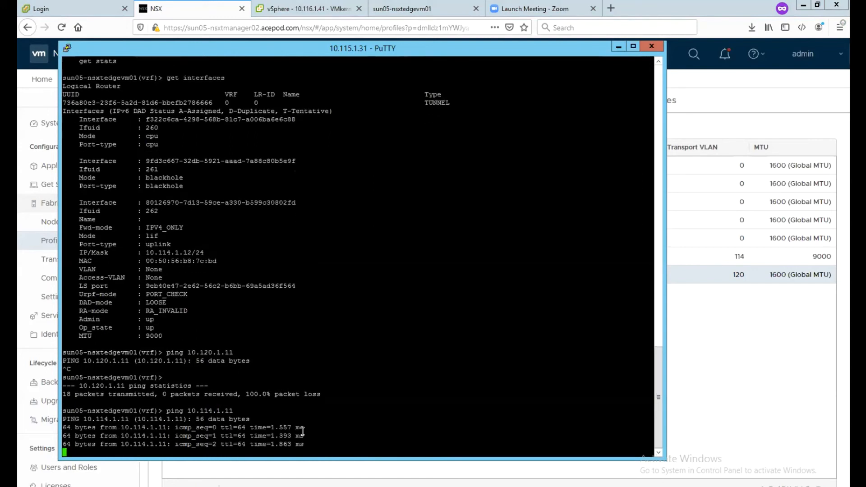
pyautogui.hotkey('ctrl', 'c')
pyautogui.press('Up')
pyautogui.press('BackSpace')
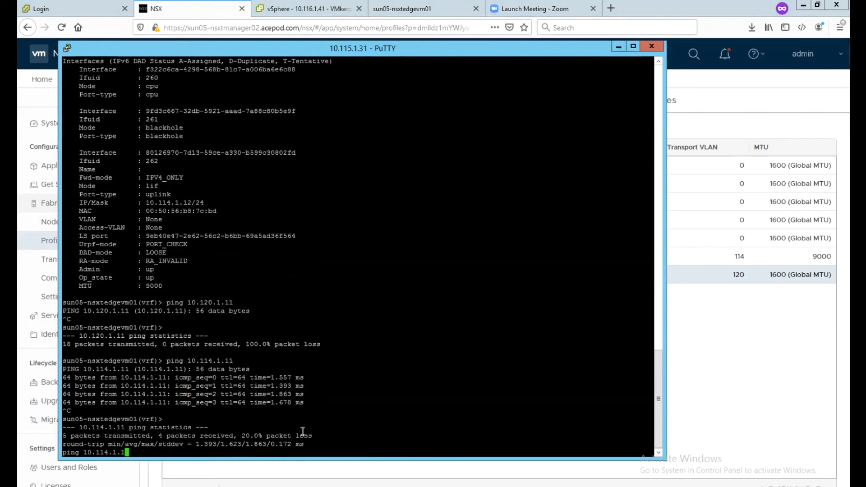
pyautogui.press('Return')
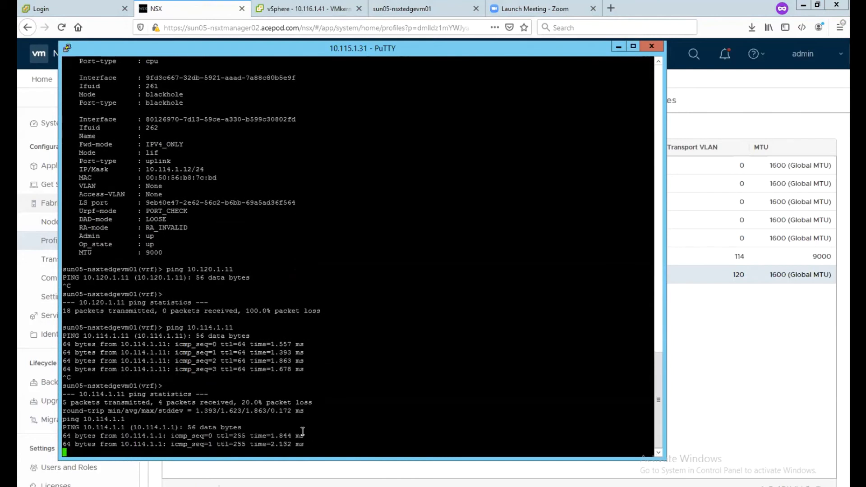
pyautogui.hotkey('ctrl', 'c')
# Step: Ping 10.120.1.1 from the edge, which gets no replies
pyautogui.press('Up')
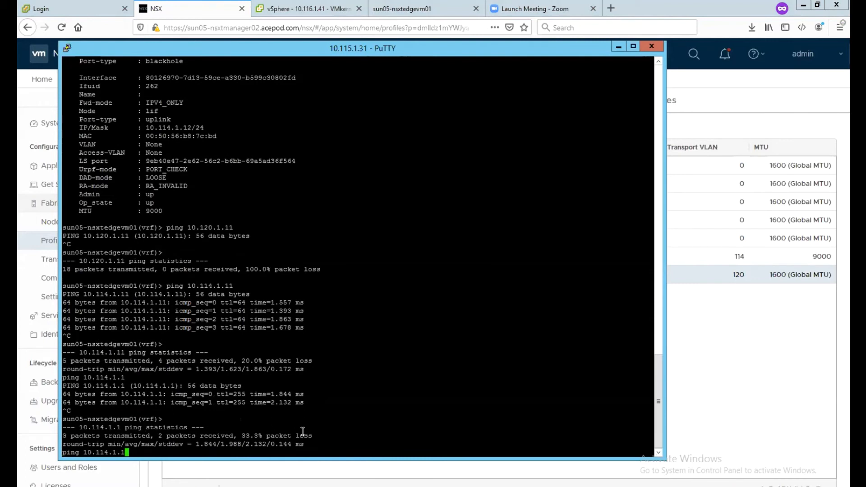
pyautogui.press('BackSpace')
pyautogui.press('BackSpace')
pyautogui.press('BackSpace')
pyautogui.press('BackSpace')
pyautogui.press('BackSpace')
pyautogui.press('BackSpace')
pyautogui.write('20.1.1')
pyautogui.press('Return')
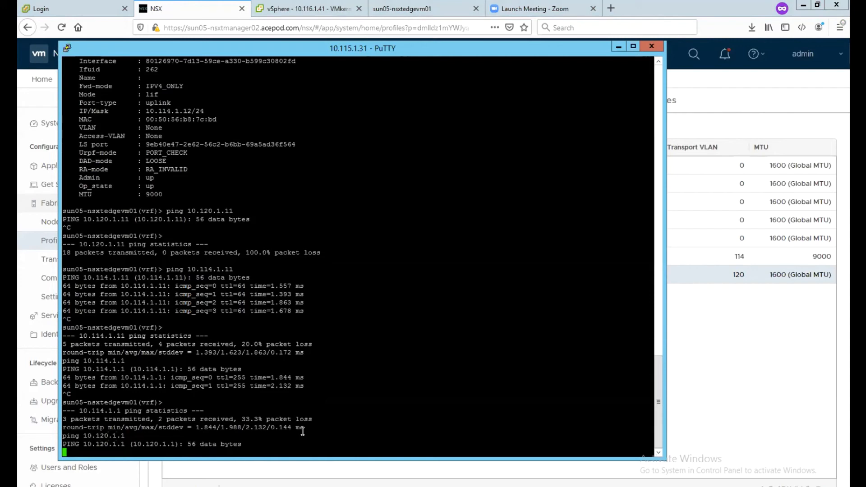
pyautogui.hotkey('ctrl', 'c')
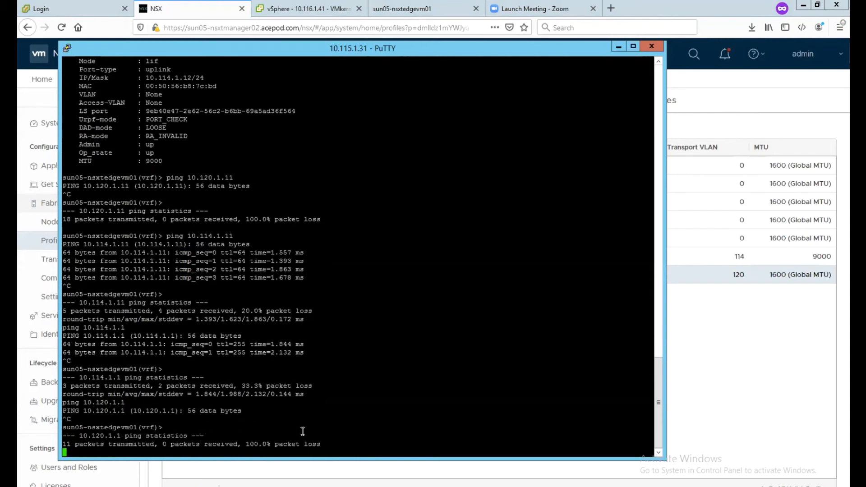
pyautogui.press('Return')
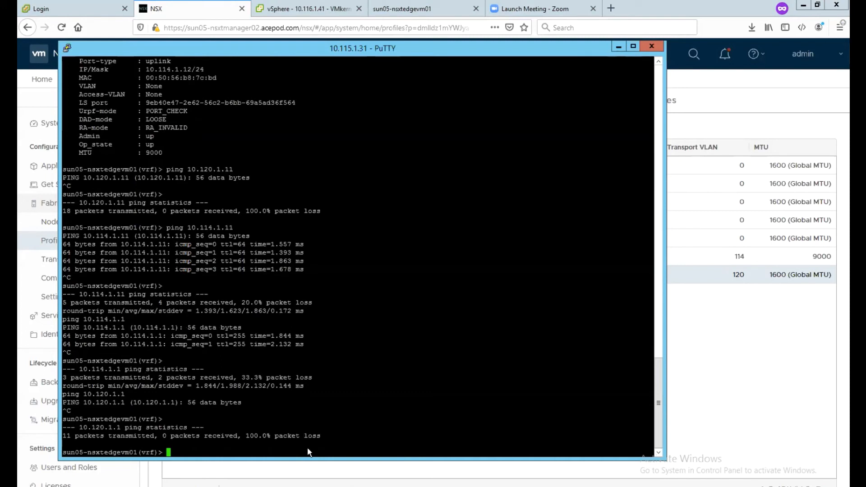
pyautogui.click(693, 335)
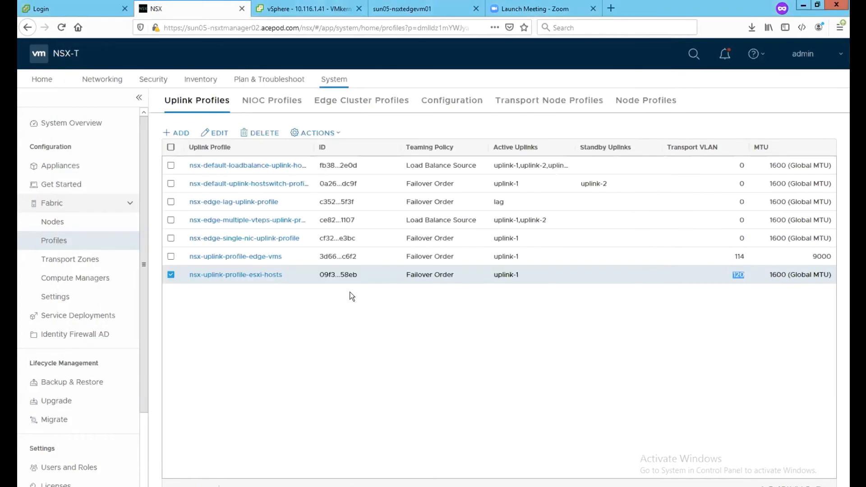
# Step: Open the IP-Pool-TEP-Edge-VMs address pool for editing
pyautogui.click(109, 85)
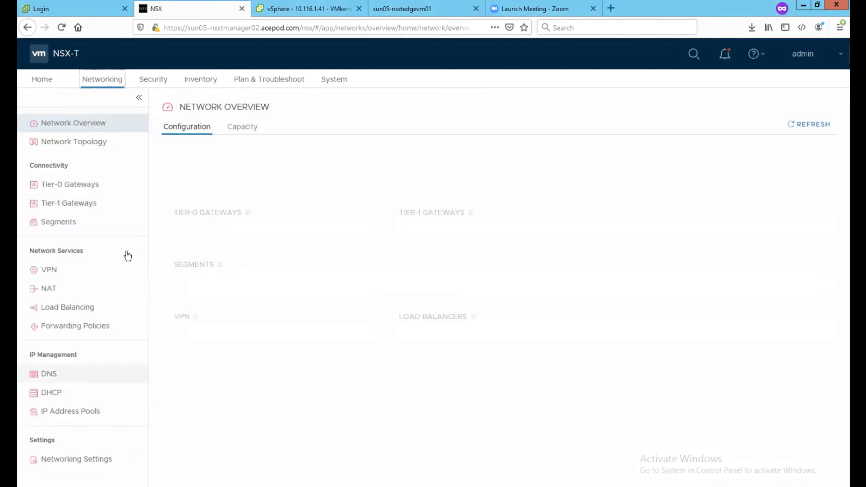
pyautogui.click(52, 413)
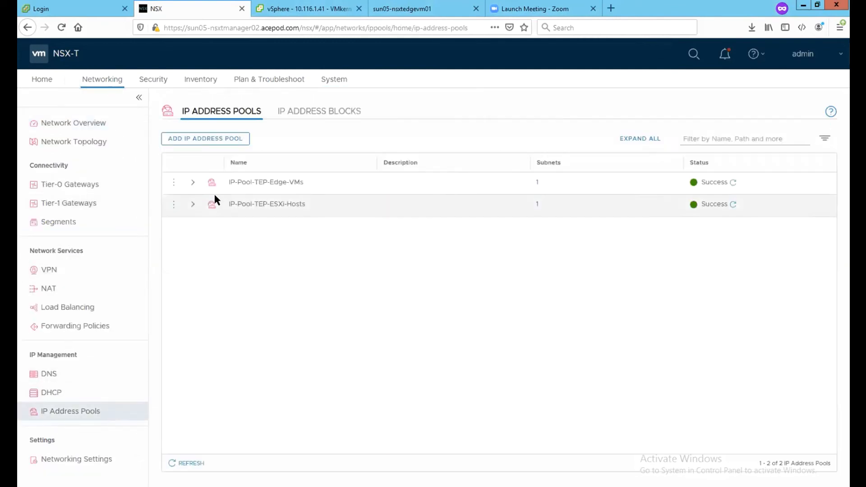
pyautogui.click(192, 182)
pyautogui.click(177, 185)
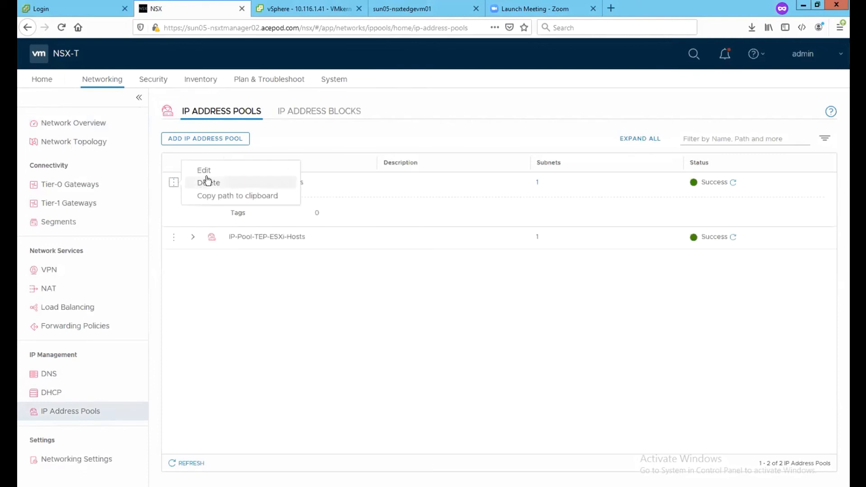
pyautogui.click(203, 171)
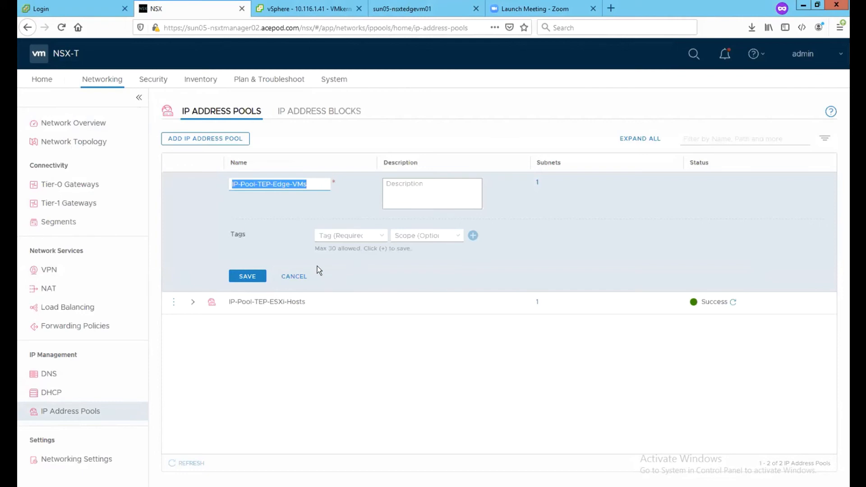
# Step: Give the pool's subnet gateway 10.114.1.1, apply, and save the pool
pyautogui.click(537, 183)
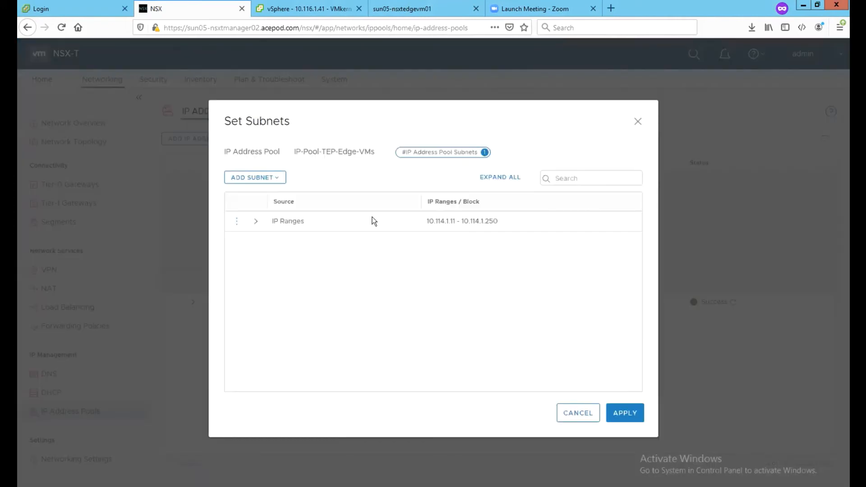
pyautogui.click(234, 226)
pyautogui.click(269, 207)
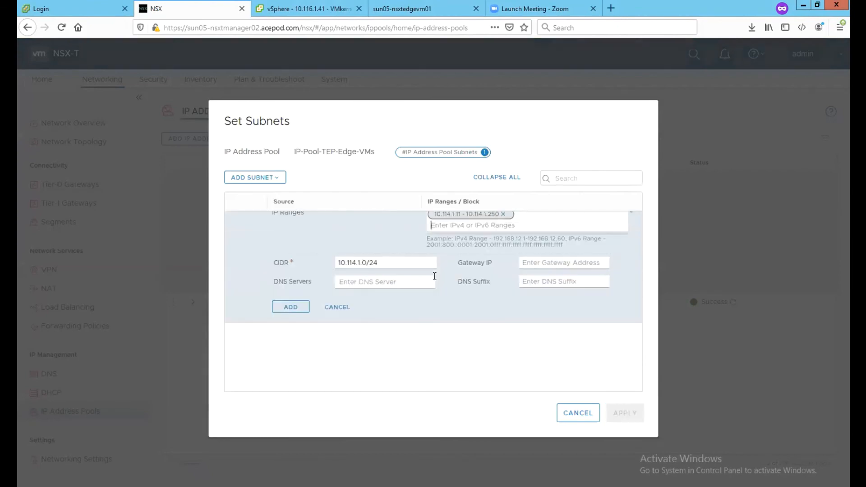
pyautogui.click(568, 276)
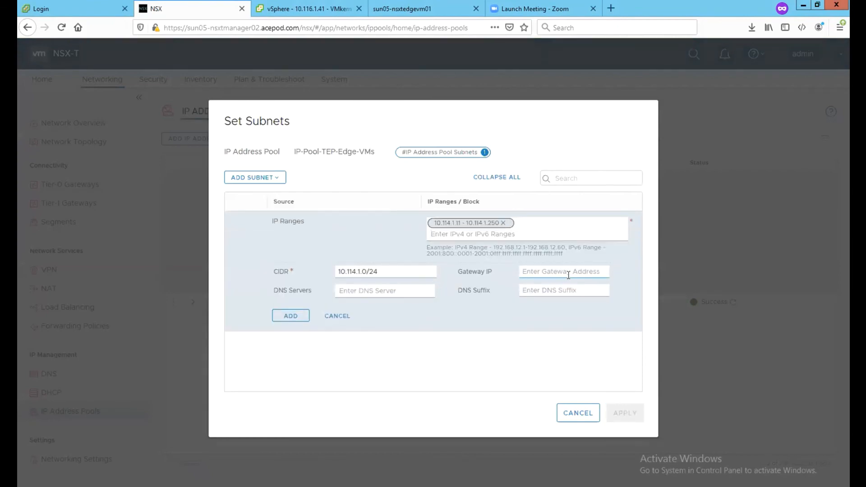
pyautogui.write('10.11.4')
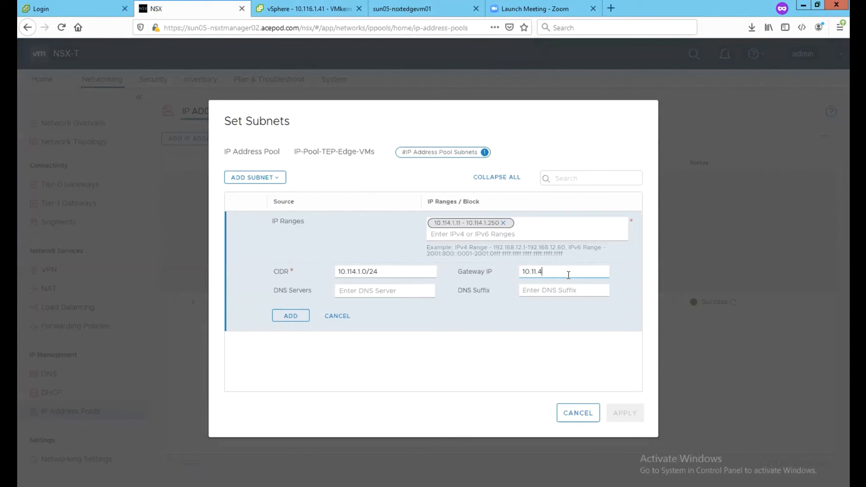
pyautogui.press('BackSpace')
pyautogui.press('BackSpace')
pyautogui.write('4.1.1')
pyautogui.click(291, 317)
pyautogui.click(623, 412)
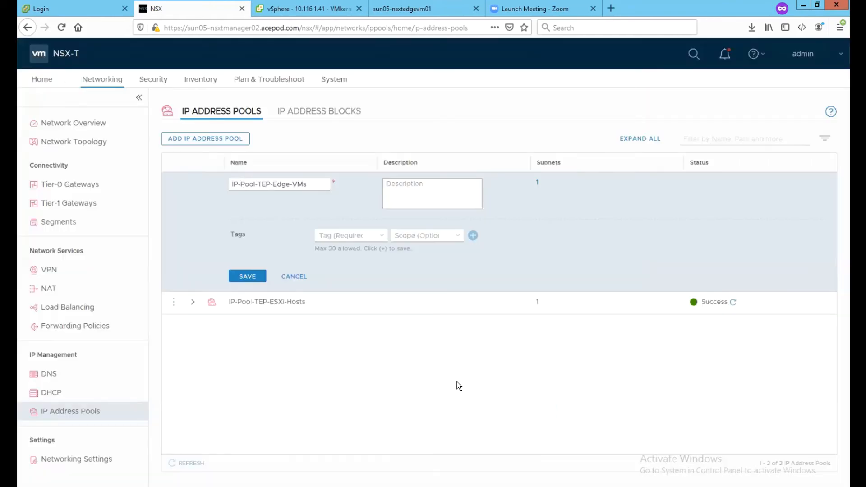
pyautogui.click(174, 302)
pyautogui.click(210, 290)
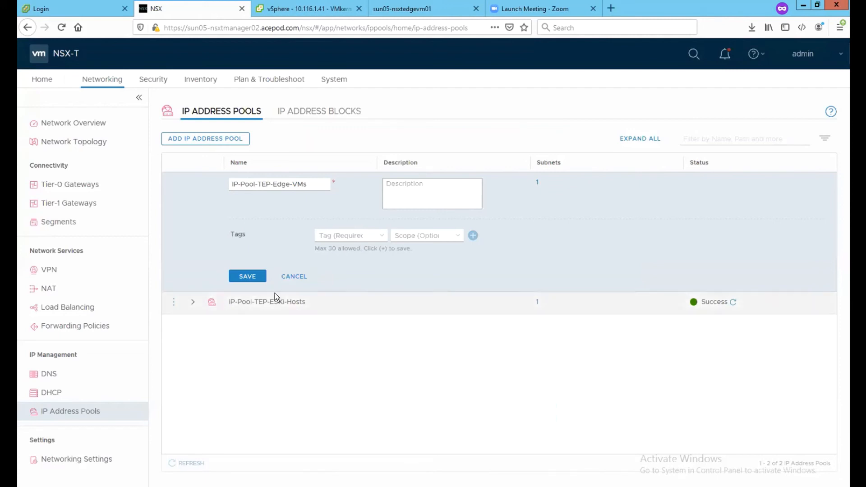
pyautogui.click(244, 277)
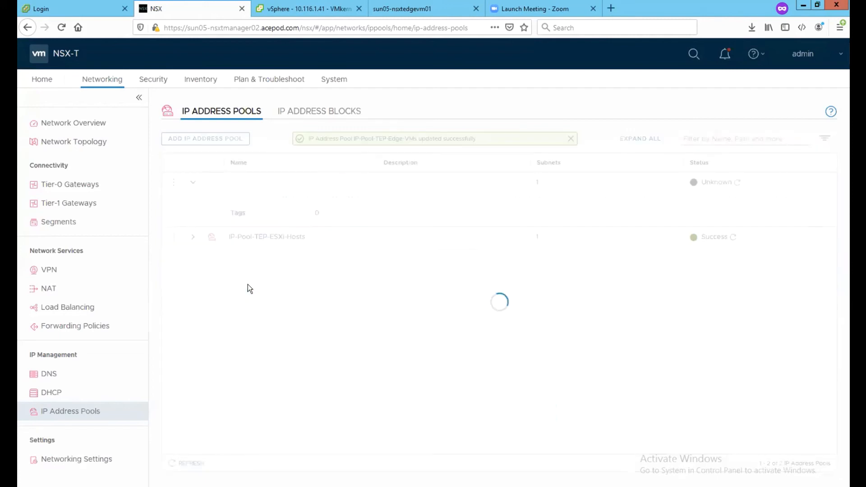
# Step: Edit IP-Pool-TEP-ESXi-Hosts, set its subnet gateway to 10.120.1.1, and save the pool
pyautogui.click(174, 237)
pyautogui.click(202, 228)
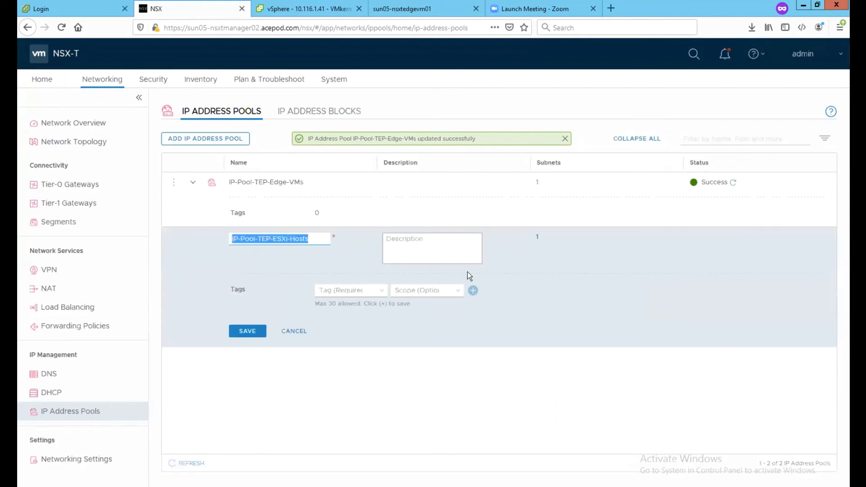
pyautogui.click(537, 238)
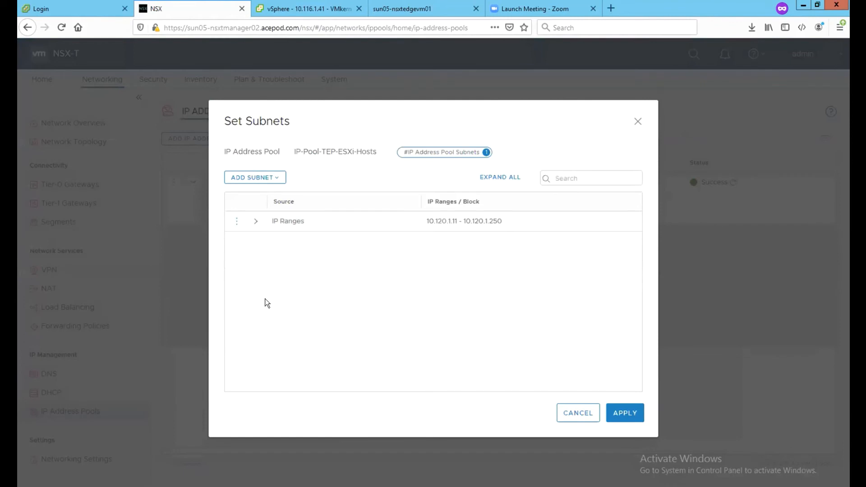
pyautogui.click(237, 222)
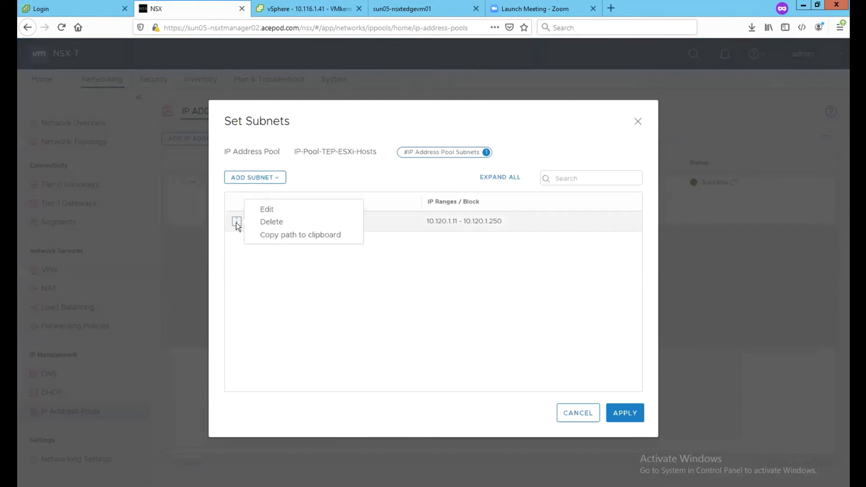
pyautogui.click(265, 208)
pyautogui.click(510, 276)
pyautogui.write('10.120.1.1')
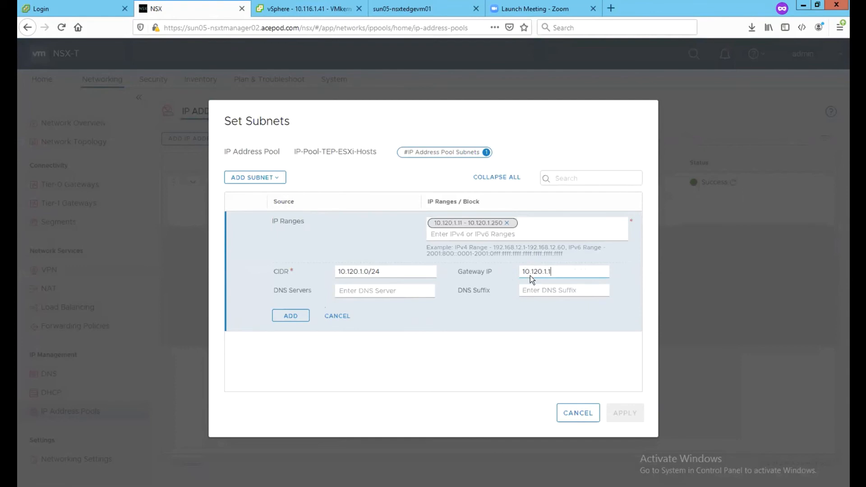
pyautogui.click(300, 316)
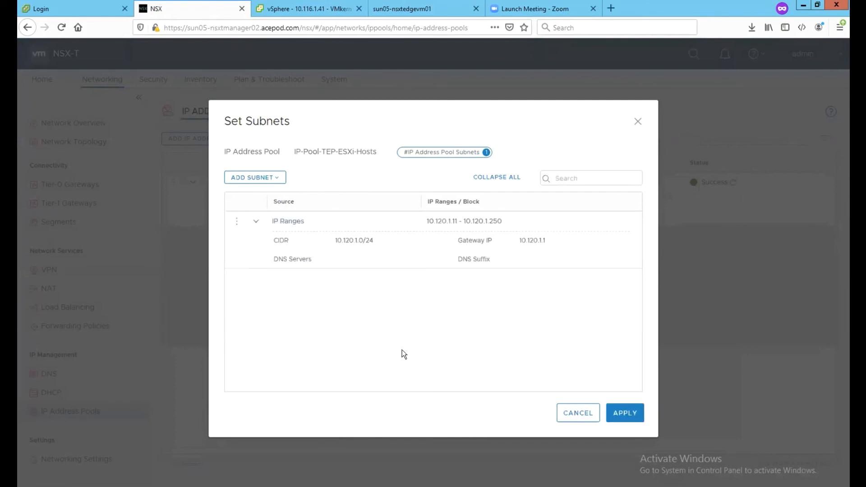
pyautogui.click(621, 412)
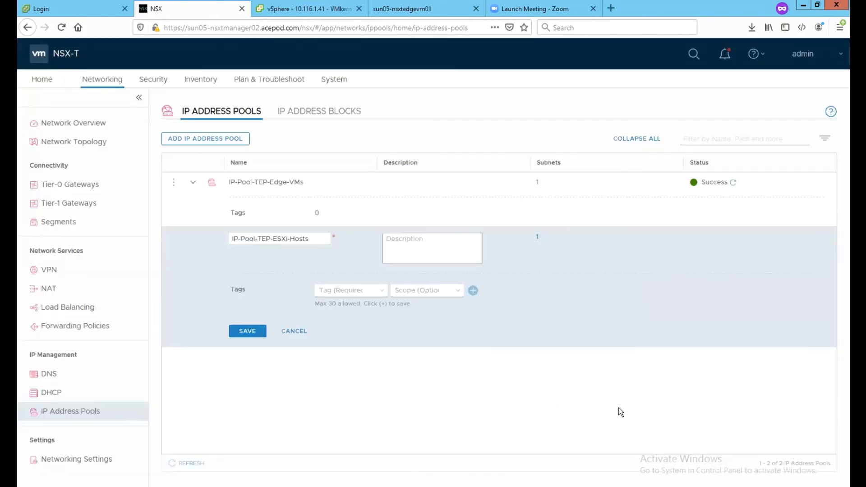
pyautogui.click(248, 332)
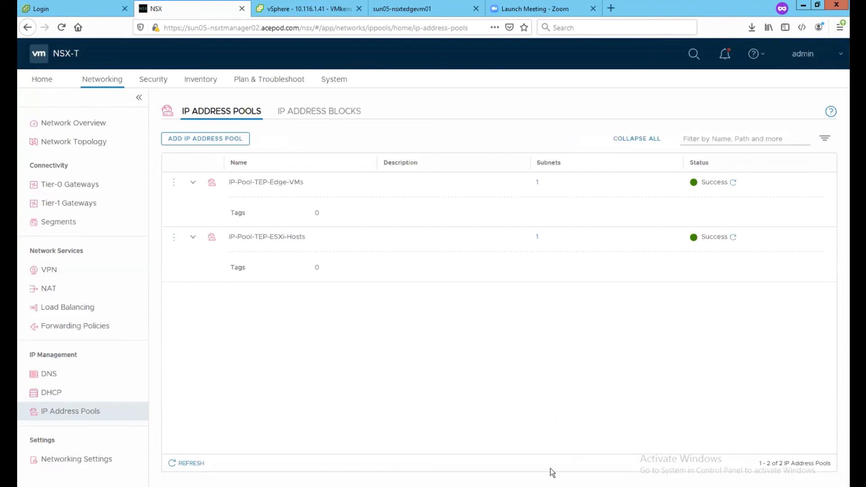
# Step: Ping 10.120.1.1 and 10.120.1.11 from the edge; both now reply
pyautogui.hotkey('alt', 'Tab')
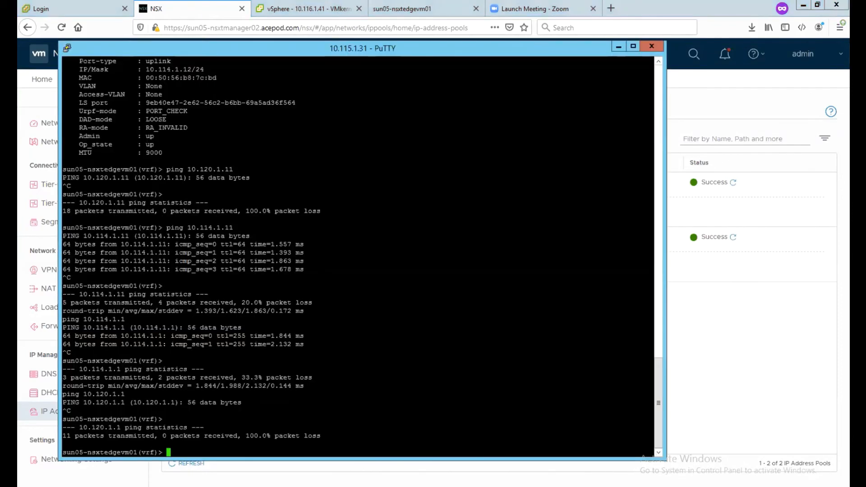
pyautogui.press('Up')
pyautogui.press('Return')
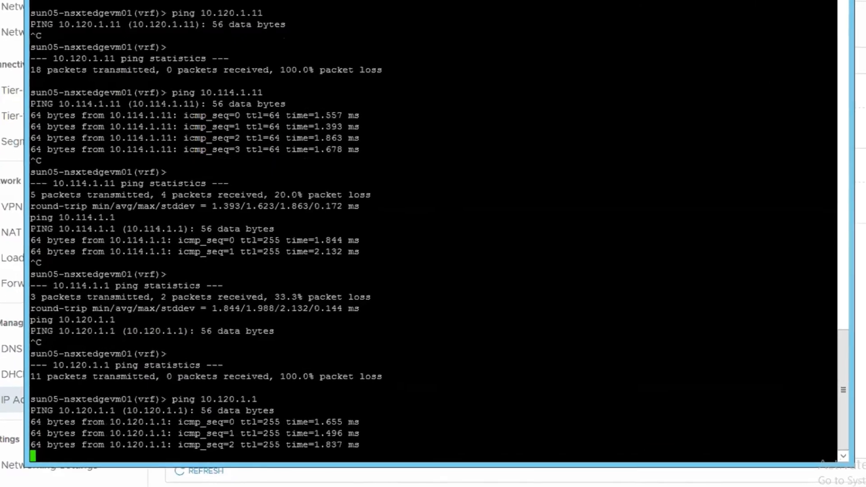
pyautogui.hotkey('ctrl', 'c')
pyautogui.press('Up')
pyautogui.write('1')
pyautogui.press('Return')
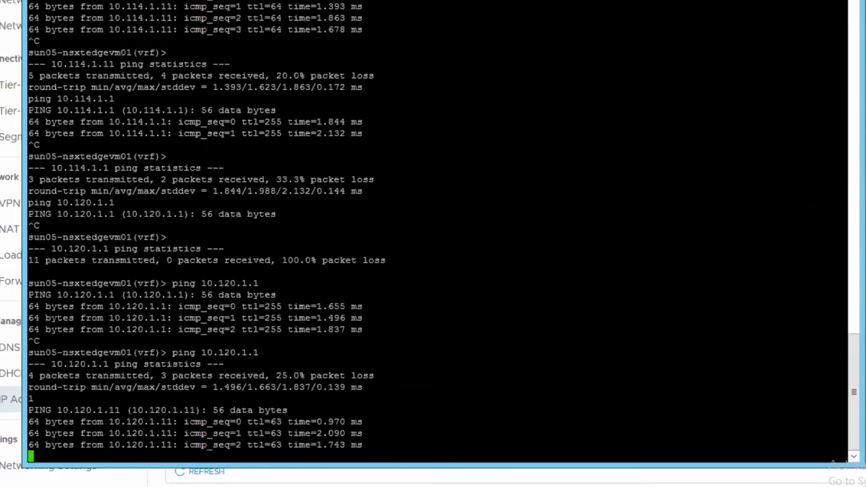
pyautogui.hotkey('ctrl', 'c')
# Step: Ping hosts 10.120.1.12 and 10.120.1.13, which both reply
pyautogui.press('Up')
pyautogui.press('BackSpace')
pyautogui.write('2')
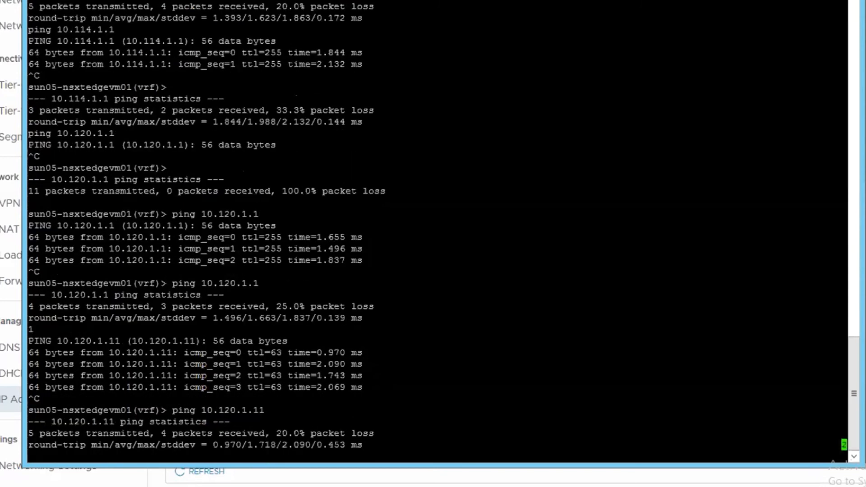
pyautogui.press('Return')
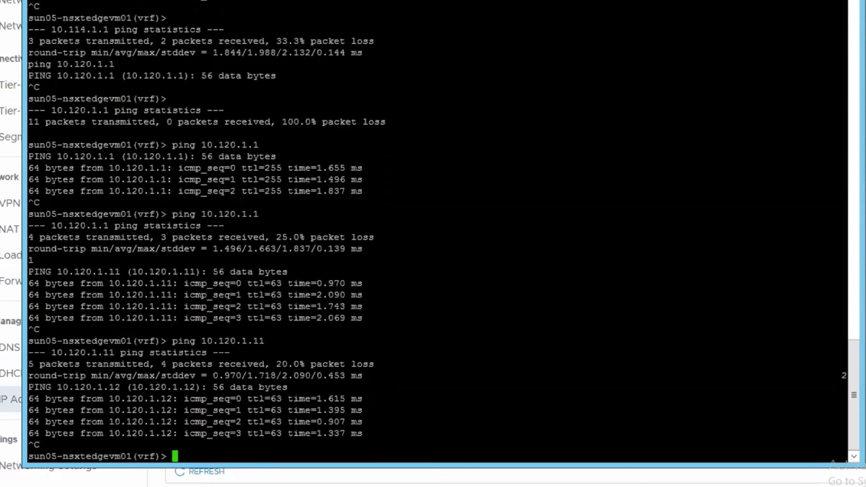
pyautogui.hotkey('ctrl', 'c')
pyautogui.press('Up')
pyautogui.press('BackSpace')
pyautogui.write('3')
pyautogui.press('Return')
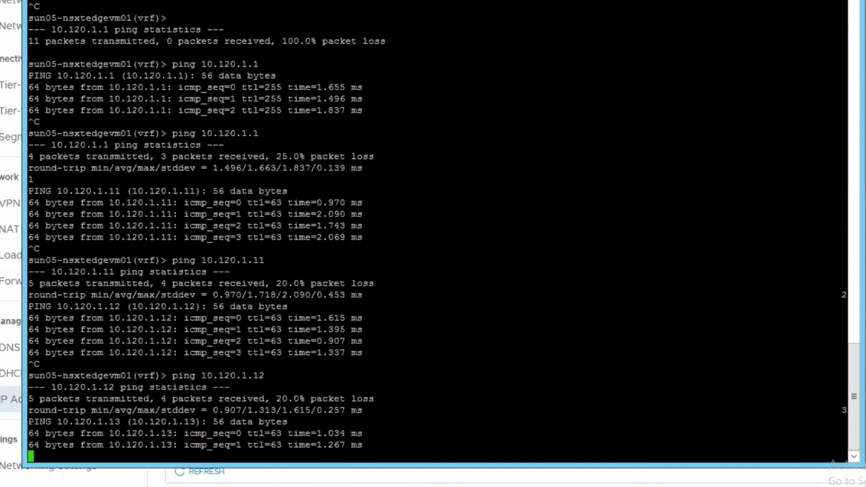
pyautogui.hotkey('ctrl', 'c')
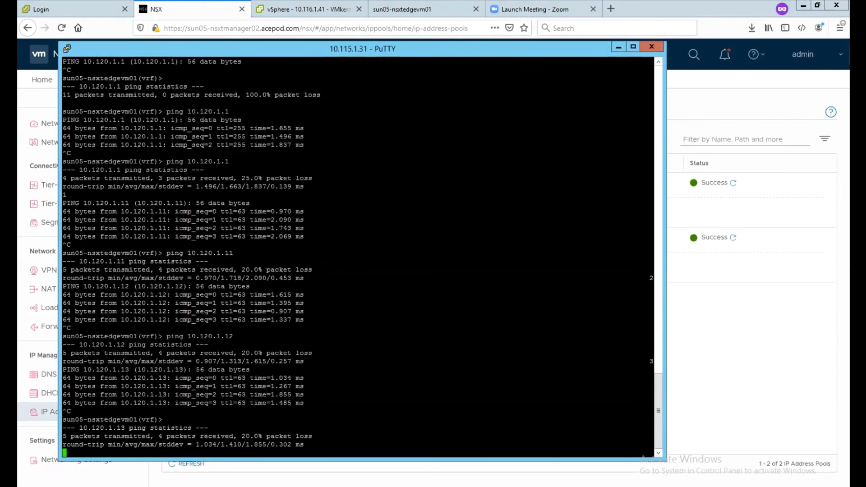
pyautogui.press('Return')
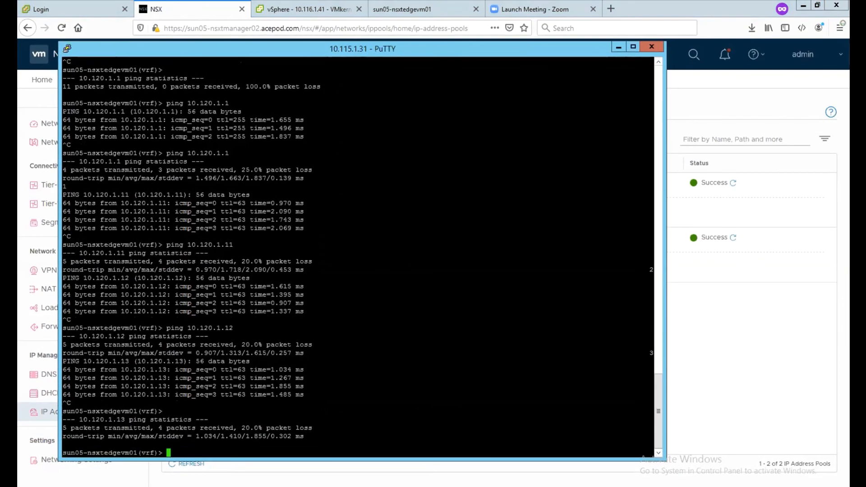
pyautogui.click(619, 47)
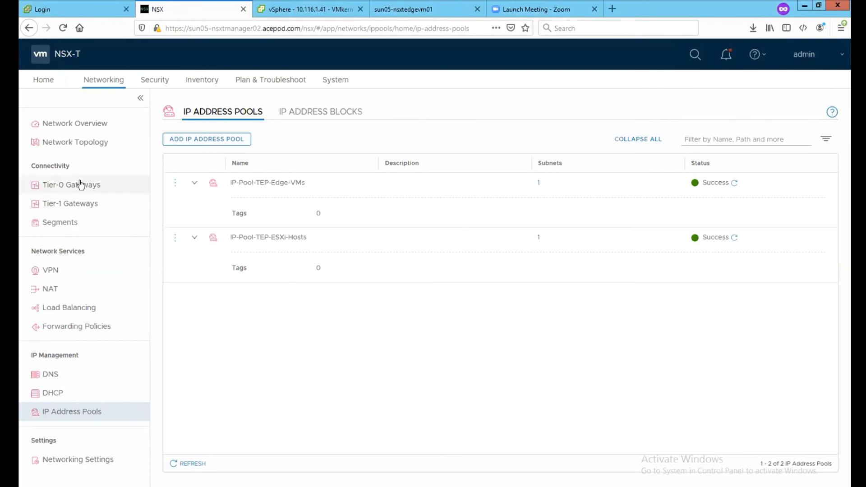
# Step: Start a new segment named Seg-T0-Uplink1 in nsx-vlan-transportzone
pyautogui.click(58, 226)
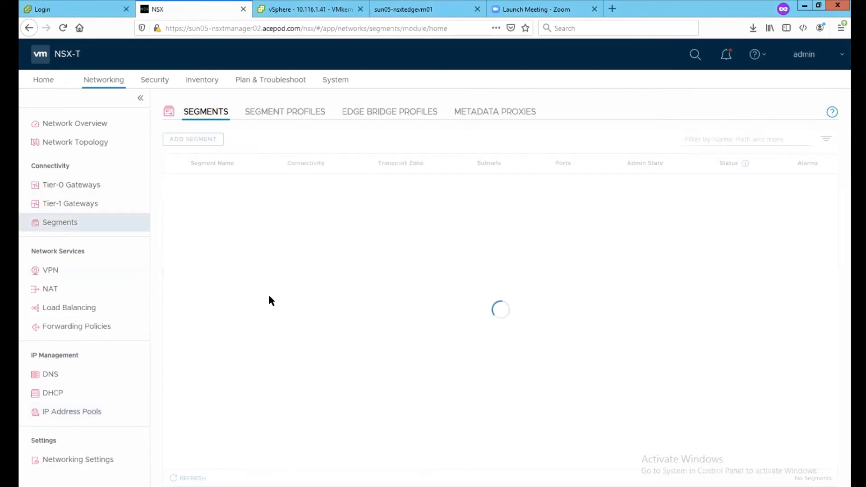
pyautogui.click(216, 141)
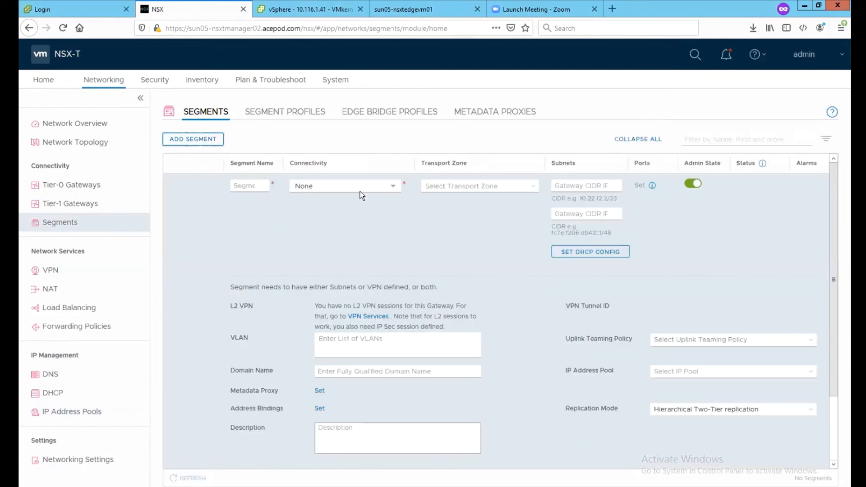
pyautogui.write('TO-Up')
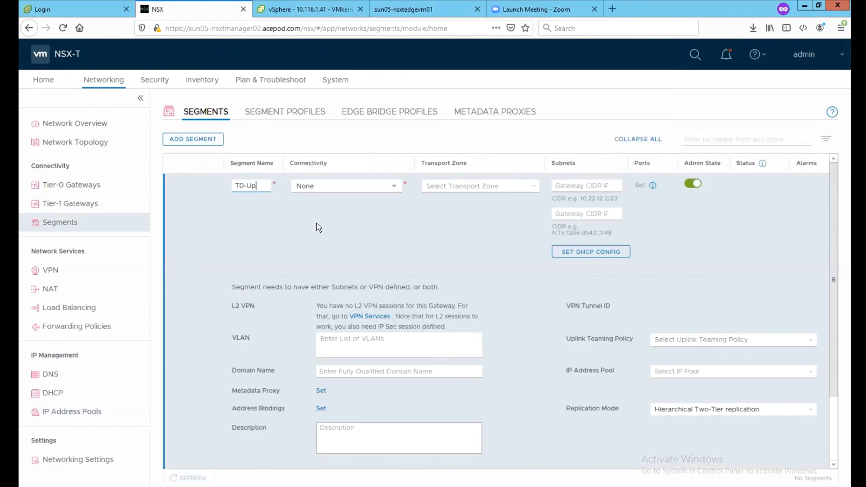
pyautogui.press('BackSpace')
pyautogui.press('BackSpace')
pyautogui.press('BackSpace')
pyautogui.press('BackSpace')
pyautogui.write('Seg-')
pyautogui.write('T0-')
pyautogui.write('U')
pyautogui.write('plink1')
pyautogui.click(381, 185)
pyautogui.click(381, 186)
pyautogui.click(524, 185)
pyautogui.click(503, 213)
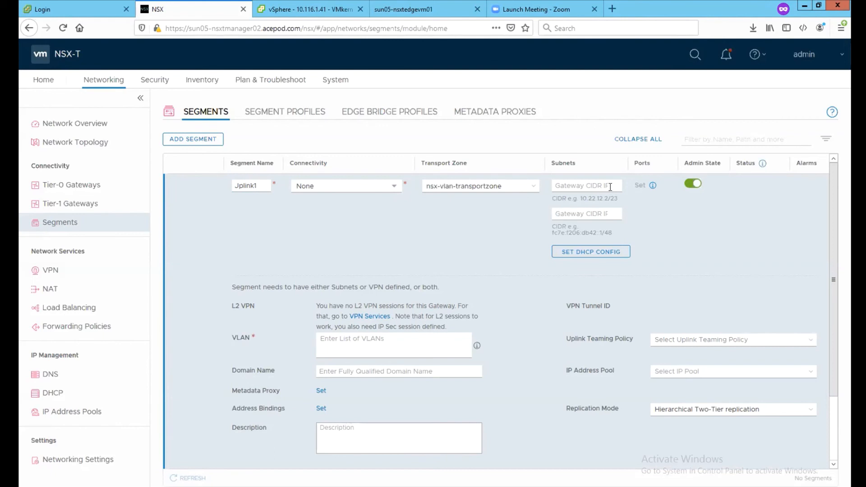
# Step: Enter gateway subnet 10.149.1.1/24 and VLAN 149 for the segment
pyautogui.click(556, 186)
pyautogui.write('10.149.1.0')
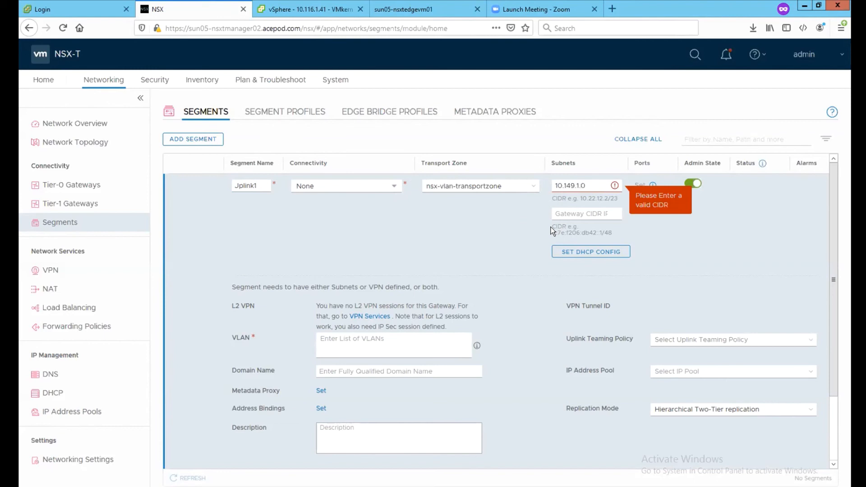
pyautogui.click(728, 222)
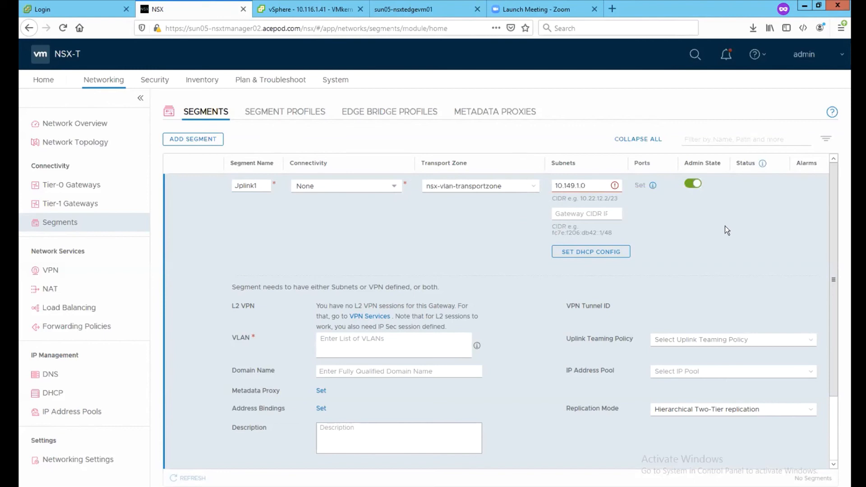
pyautogui.click(594, 182)
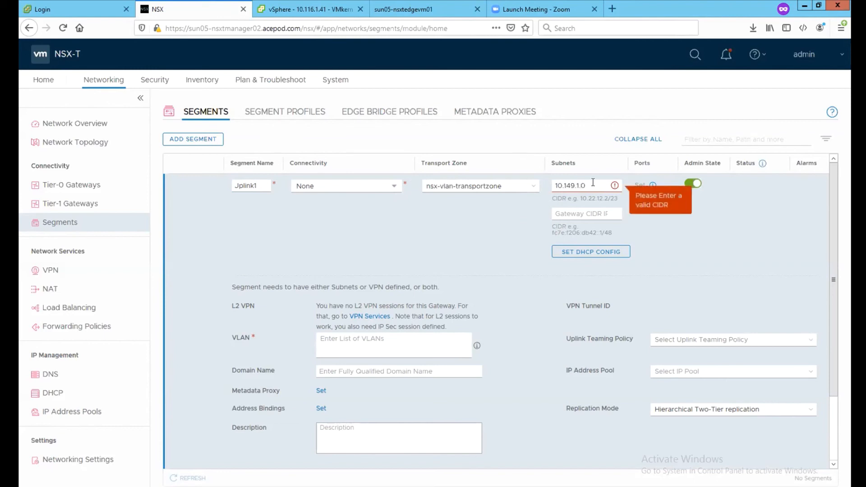
pyautogui.write('/24')
pyautogui.click(573, 214)
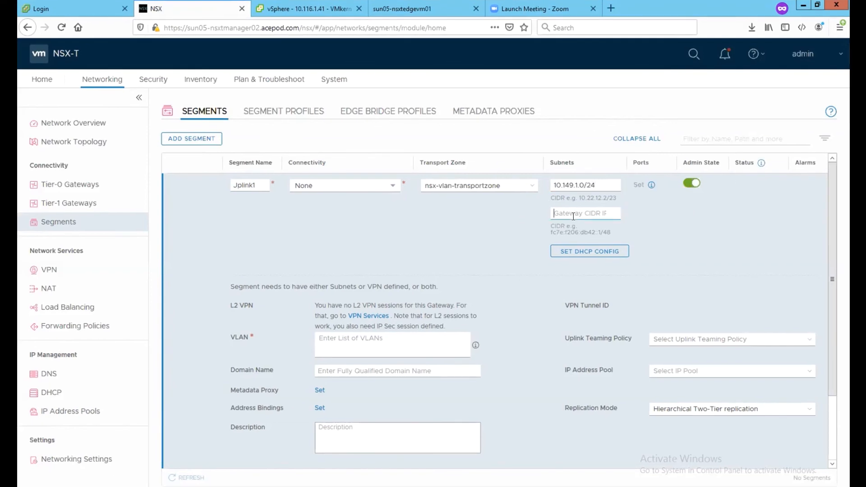
pyautogui.write('10.149.1.1')
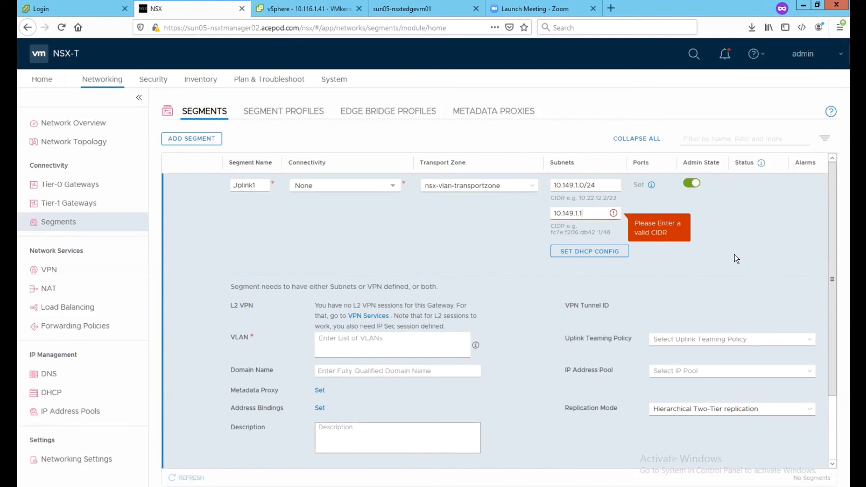
pyautogui.write('/24')
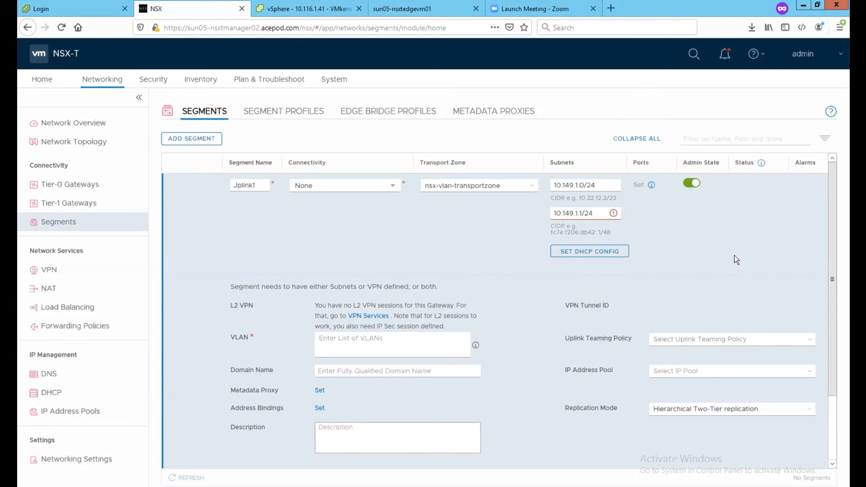
pyautogui.click(439, 337)
pyautogui.write('149')
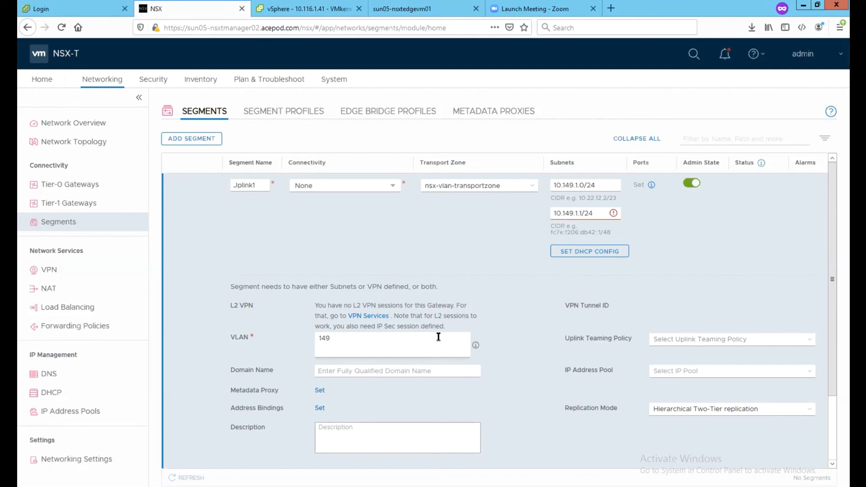
pyautogui.press('Return')
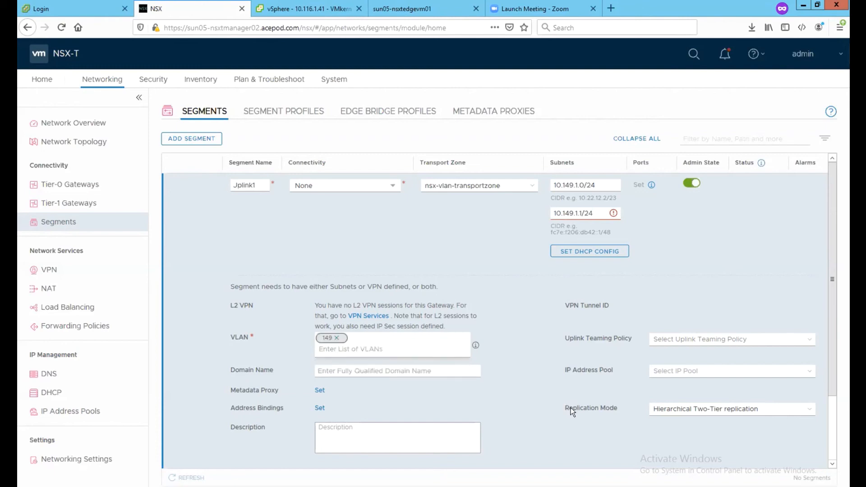
# Step: Correct the gateway address to end in .1 and save the segment
pyautogui.scroll(-3, 571, 412)
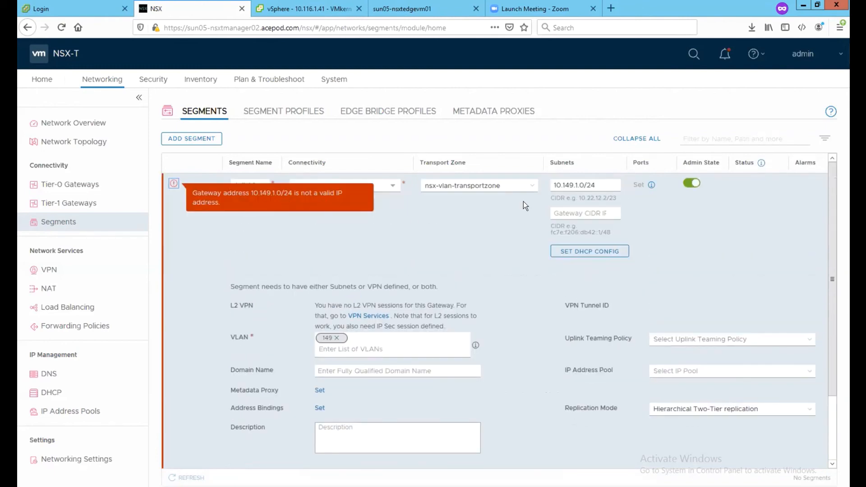
pyautogui.click(582, 185)
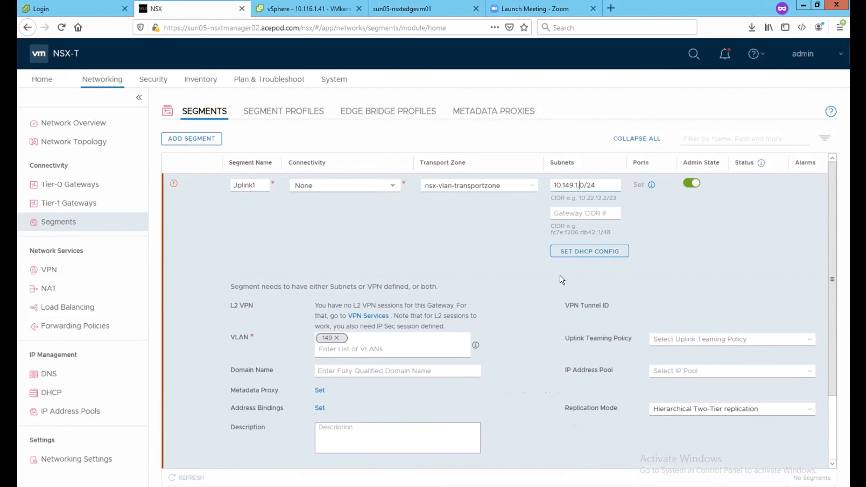
pyautogui.press('Delete')
pyautogui.write('1')
pyautogui.scroll(-1, 325, 399)
pyautogui.scroll(-2, 325, 399)
pyautogui.click(248, 453)
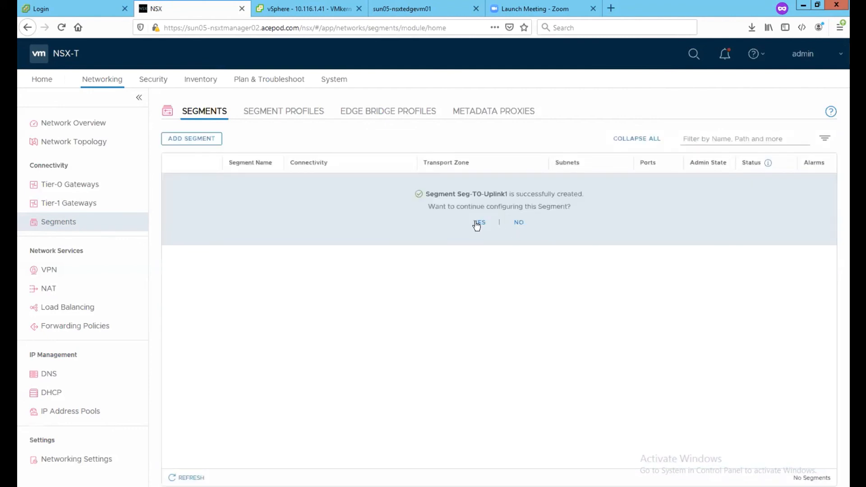
pyautogui.click(518, 224)
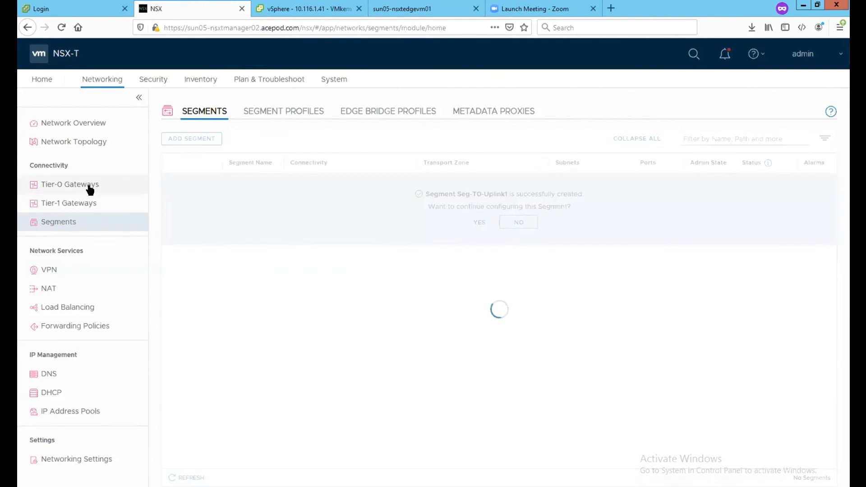
# Step: Start a new Tier-0 gateway, then abandon it unfinished
pyautogui.click(93, 190)
pyautogui.click(215, 139)
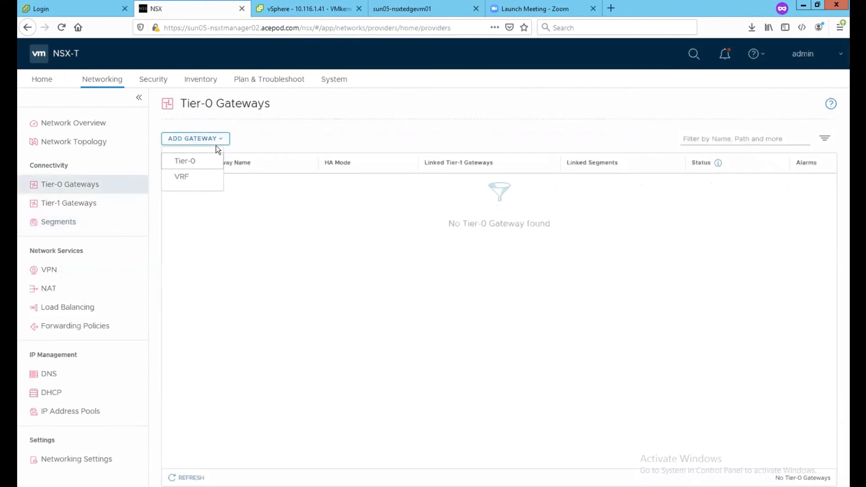
pyautogui.click(199, 158)
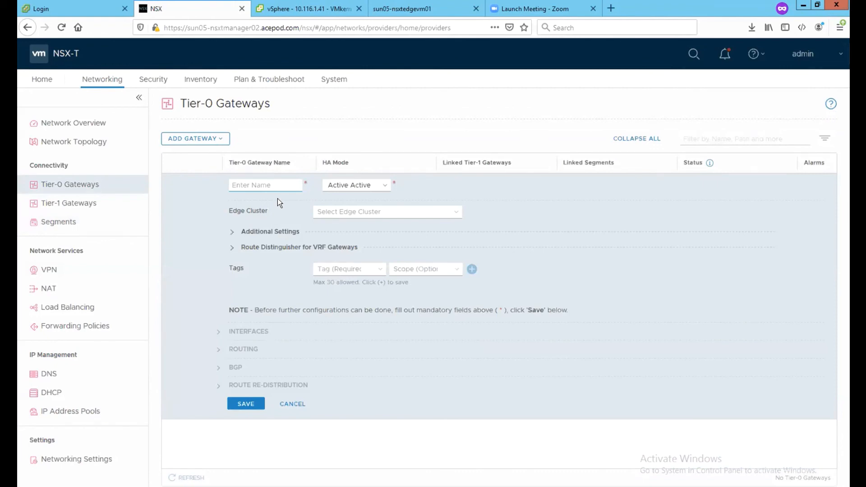
pyautogui.click(285, 404)
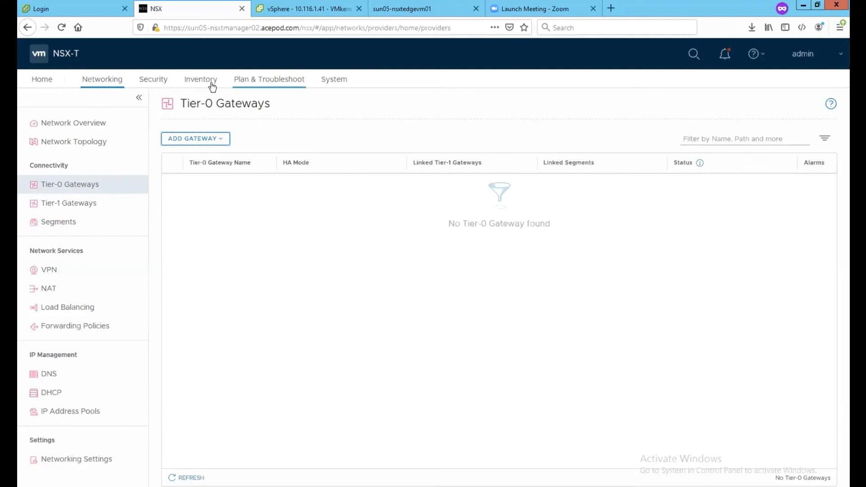
# Step: Create edge cluster EC01 with both edge nodes as members
pyautogui.click(277, 84)
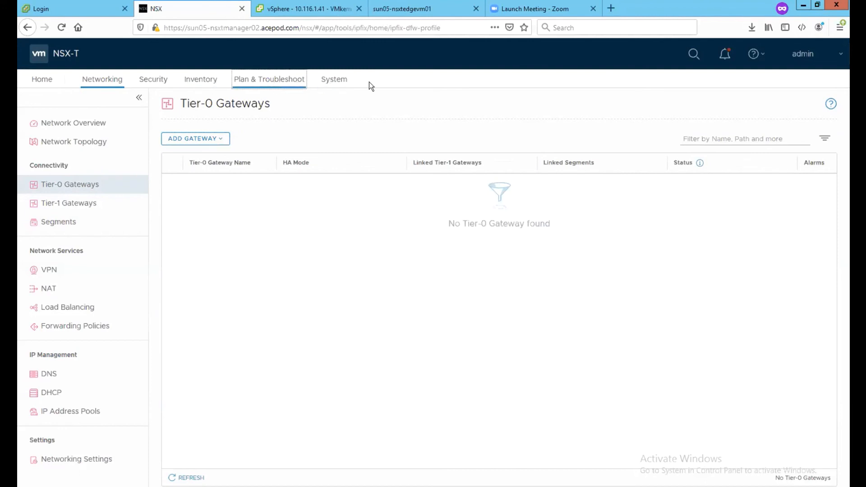
pyautogui.click(334, 82)
pyautogui.click(71, 220)
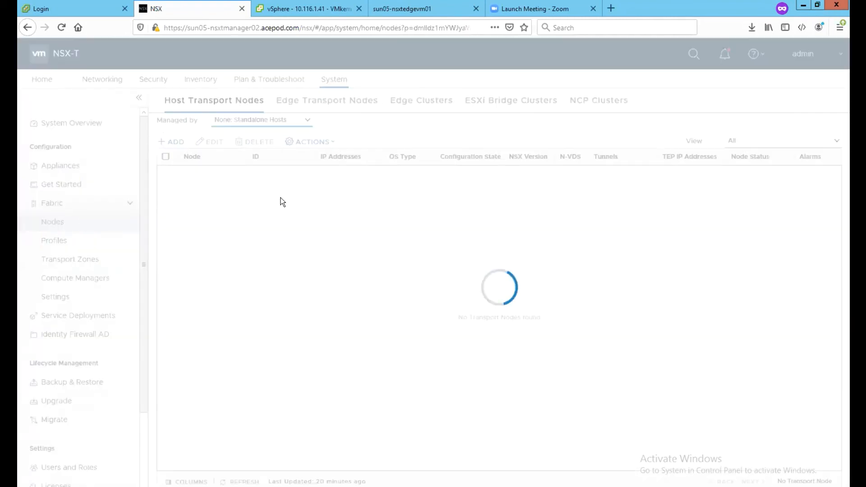
pyautogui.click(411, 106)
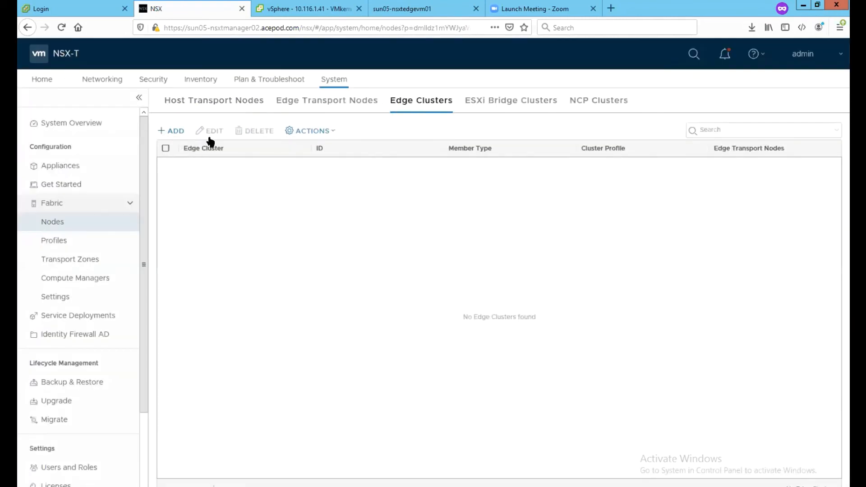
pyautogui.click(169, 131)
pyautogui.write('EC01')
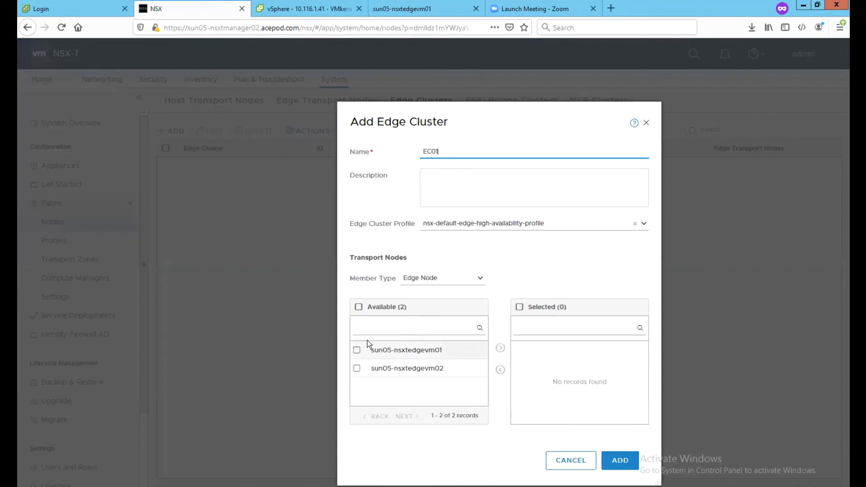
pyautogui.click(357, 350)
pyautogui.click(357, 368)
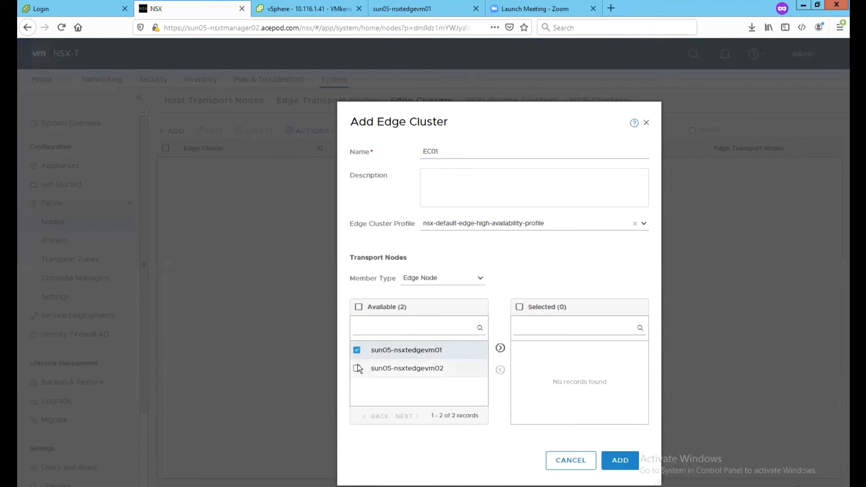
pyautogui.click(500, 348)
pyautogui.click(616, 459)
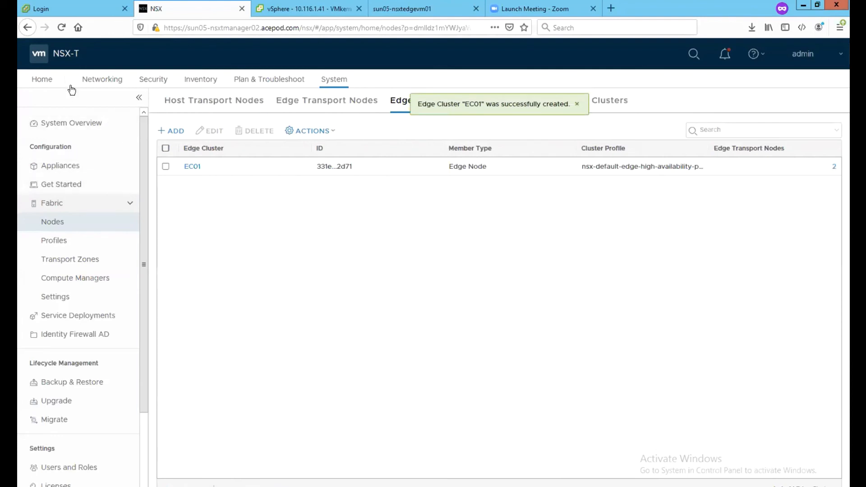
pyautogui.click(101, 80)
pyautogui.click(89, 184)
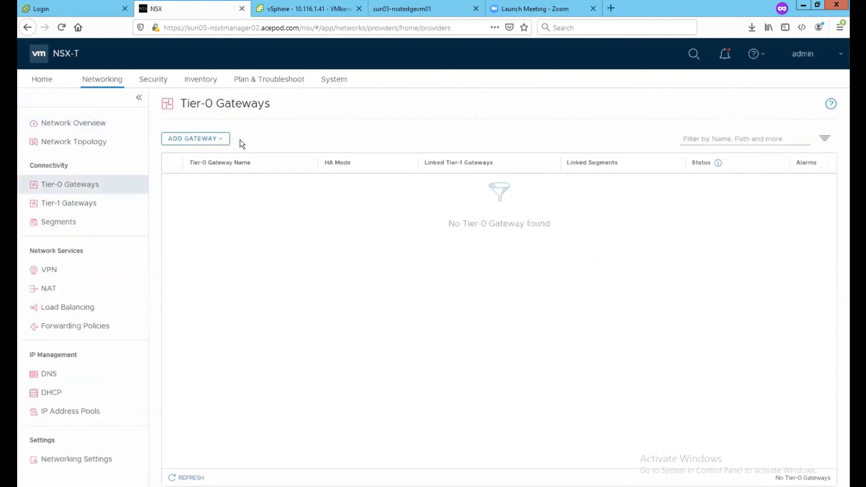
# Step: Add a new Tier-0 gateway named T0-EC01
pyautogui.click(227, 140)
pyautogui.click(222, 161)
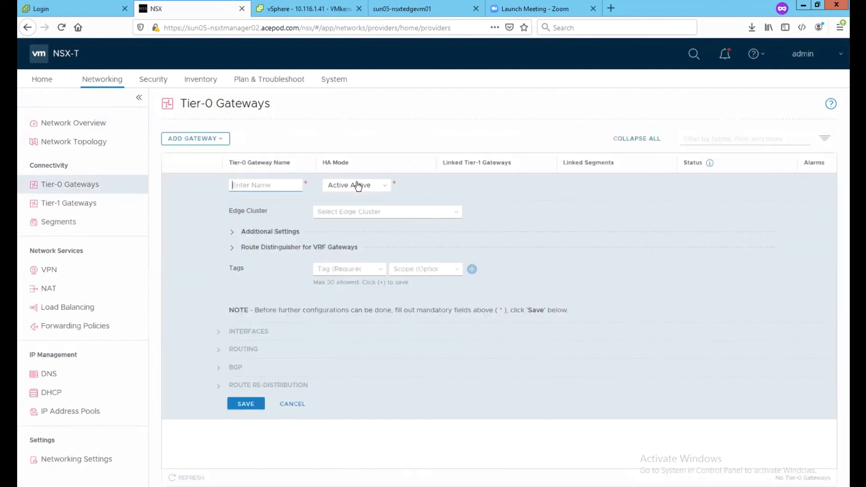
pyautogui.write('To-EC01')
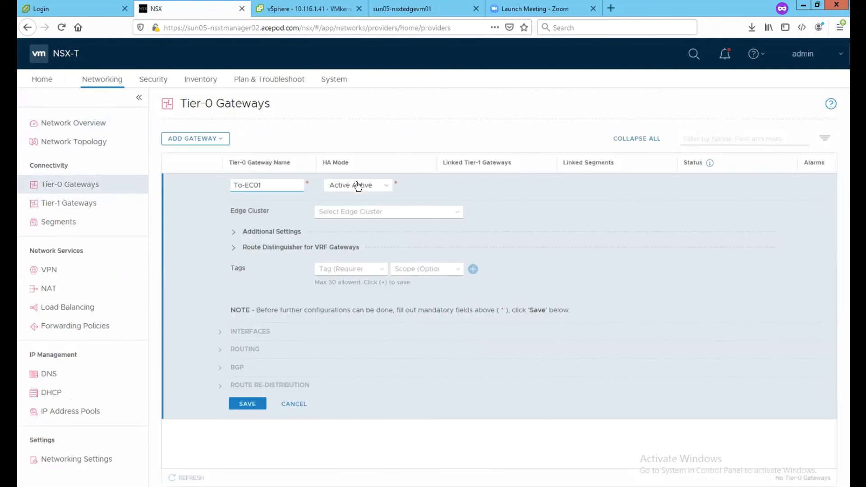
pyautogui.press('Left')
pyautogui.press('Left')
pyautogui.press('Left')
pyautogui.press('Left')
pyautogui.press('Left')
pyautogui.press('BackSpace')
pyautogui.write('0')
# Step: Set Active Standby, Preemptive failover, edge cluster EC01, preferred edge sun05-nsxtedgevm01, and save
pyautogui.click(358, 186)
pyautogui.click(356, 210)
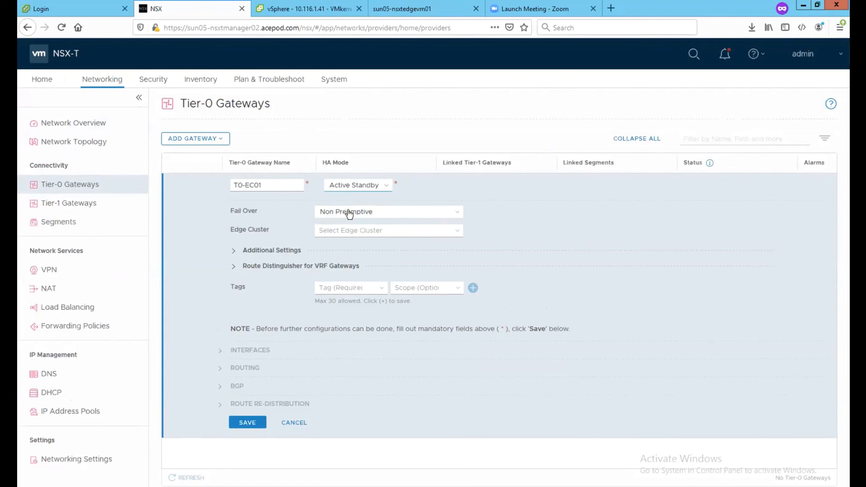
pyautogui.click(412, 212)
pyautogui.click(397, 224)
pyautogui.click(355, 215)
pyautogui.click(334, 234)
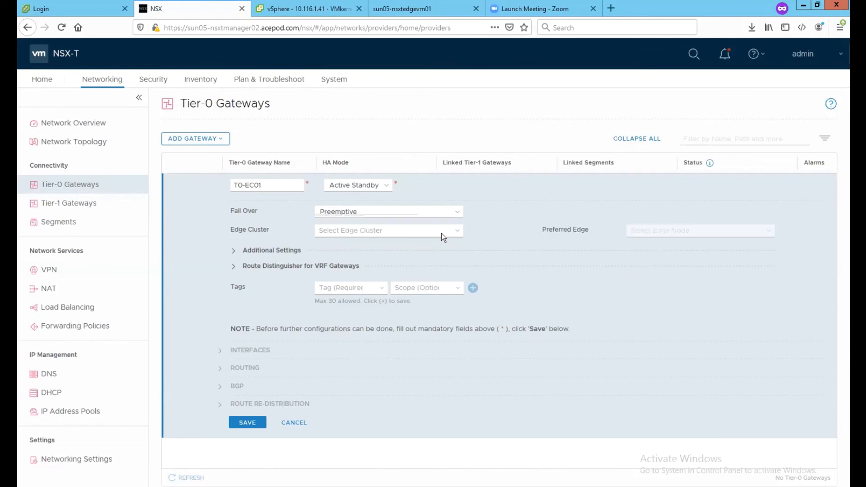
pyautogui.click(455, 231)
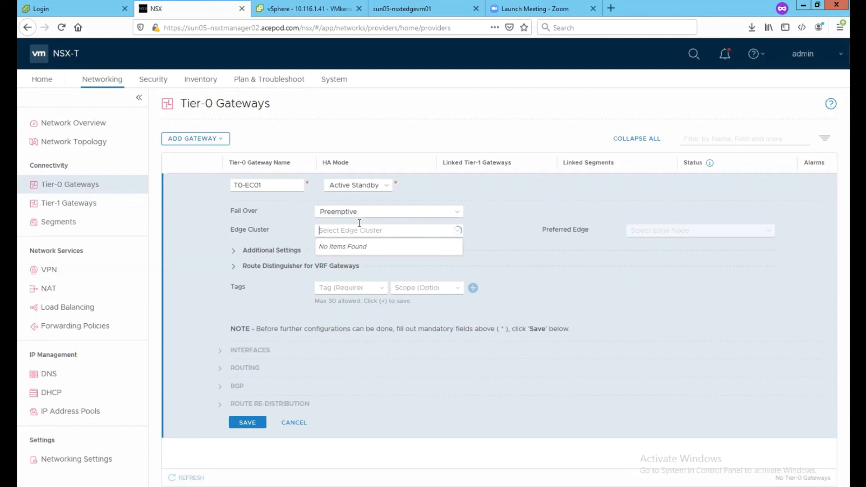
pyautogui.click(338, 244)
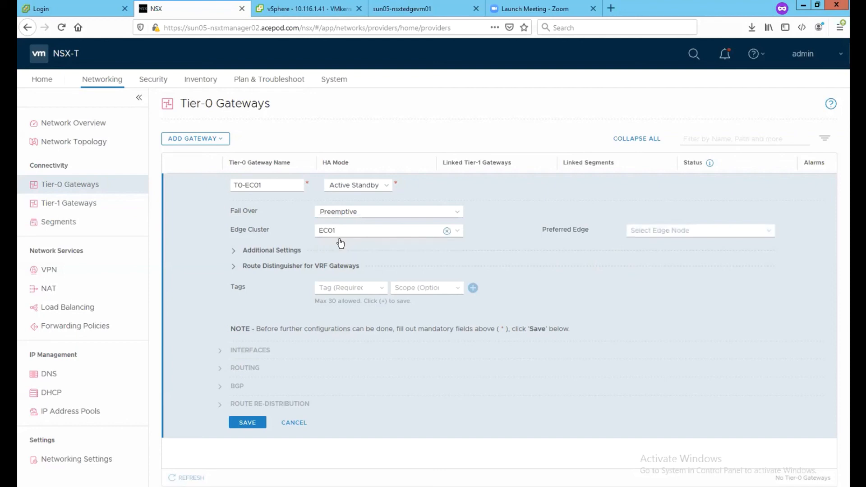
pyautogui.click(660, 231)
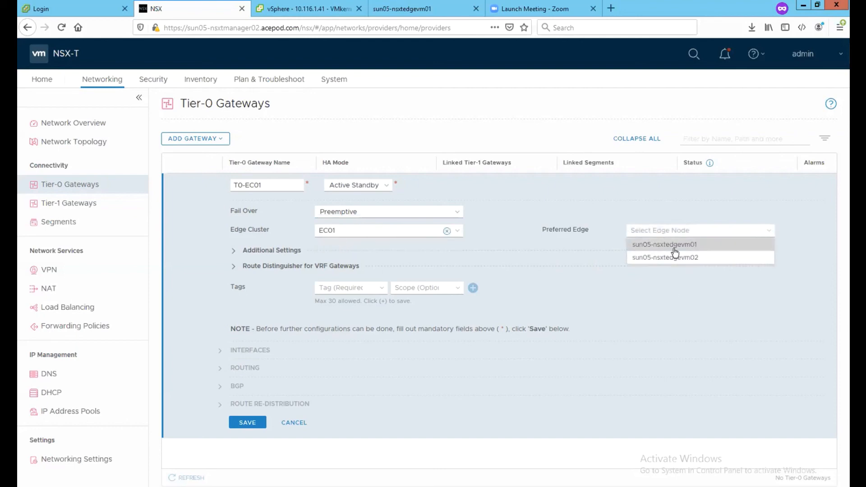
pyautogui.click(670, 246)
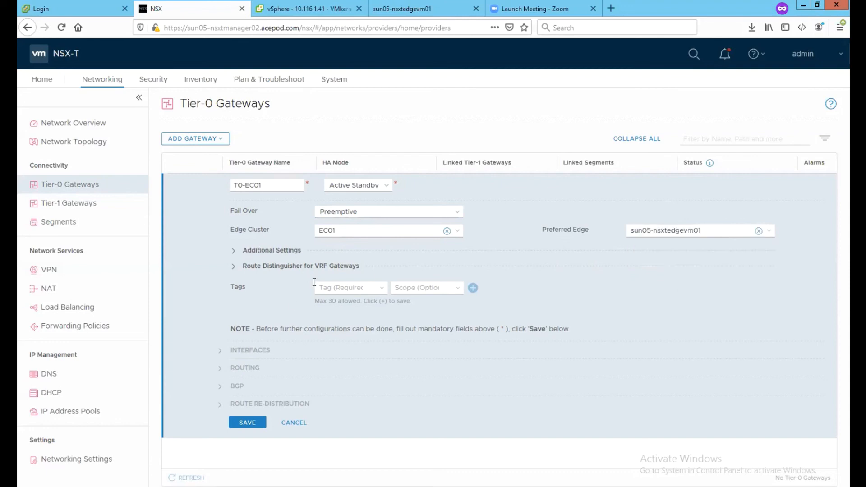
pyautogui.click(252, 423)
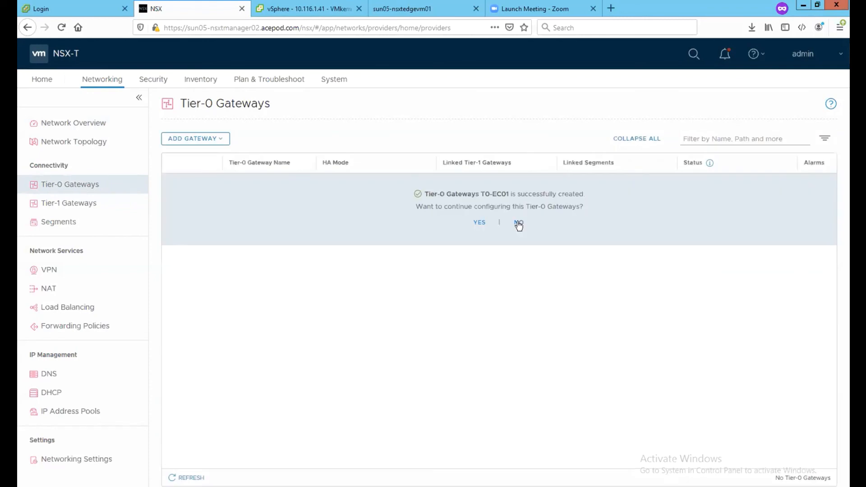
# Step: Open the gateway's interface settings and add a new External interface
pyautogui.click(479, 223)
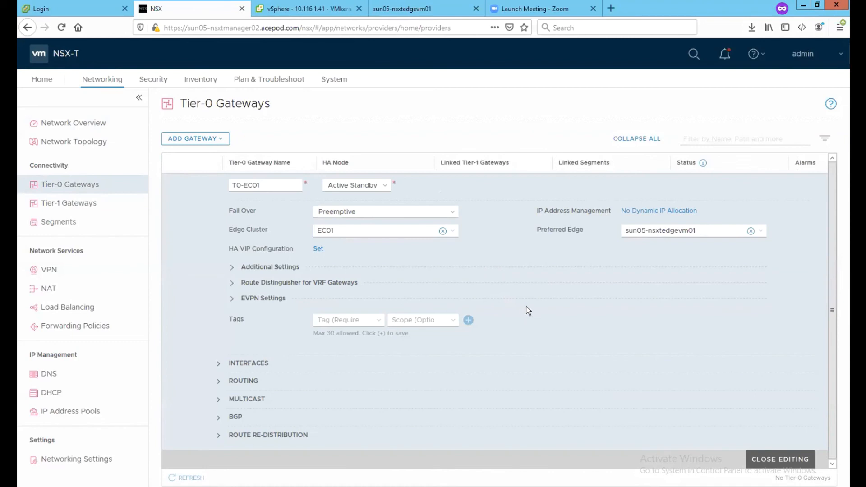
pyautogui.click(261, 366)
pyautogui.click(318, 376)
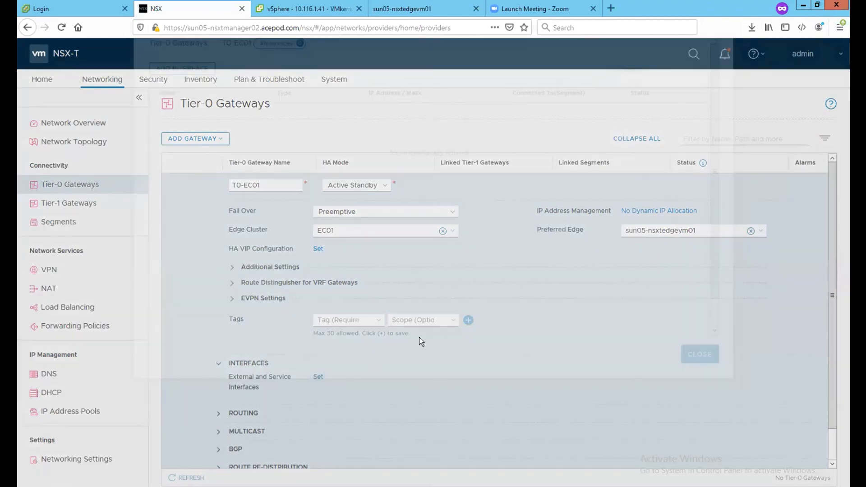
pyautogui.click(177, 148)
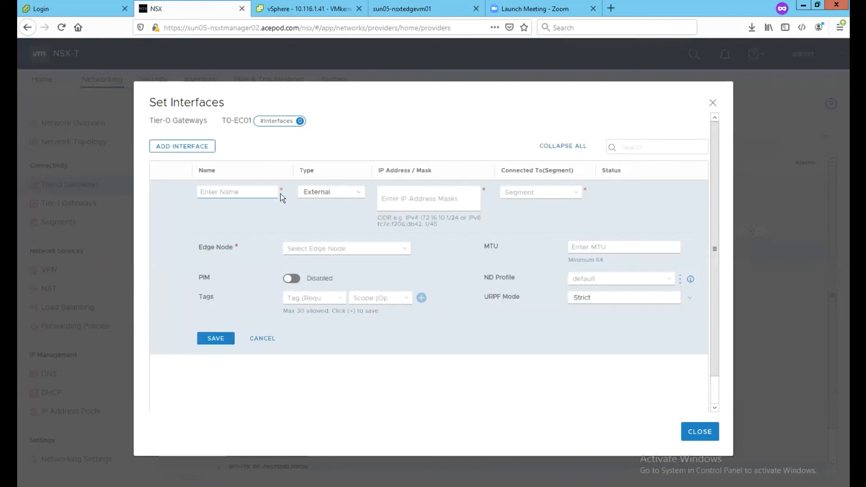
pyautogui.click(312, 198)
pyautogui.click(252, 224)
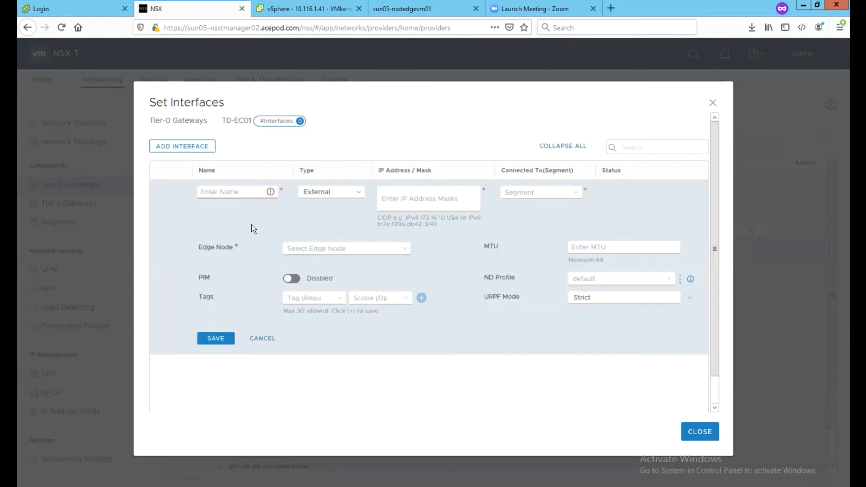
# Step: Name the interface T0-Uplink1-Int and give it address 10.149.1.5/24
pyautogui.click(225, 198)
pyautogui.write('t0')
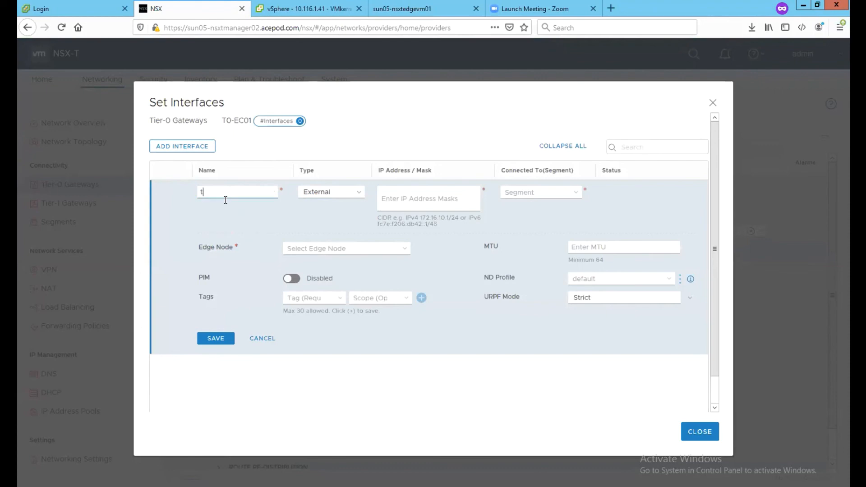
pyautogui.press('BackSpace')
pyautogui.press('BackSpace')
pyautogui.write('To')
pyautogui.press('BackSpace')
pyautogui.write('0-Uplink1-Int')
pyautogui.click(403, 198)
pyautogui.write('10.149.1.')
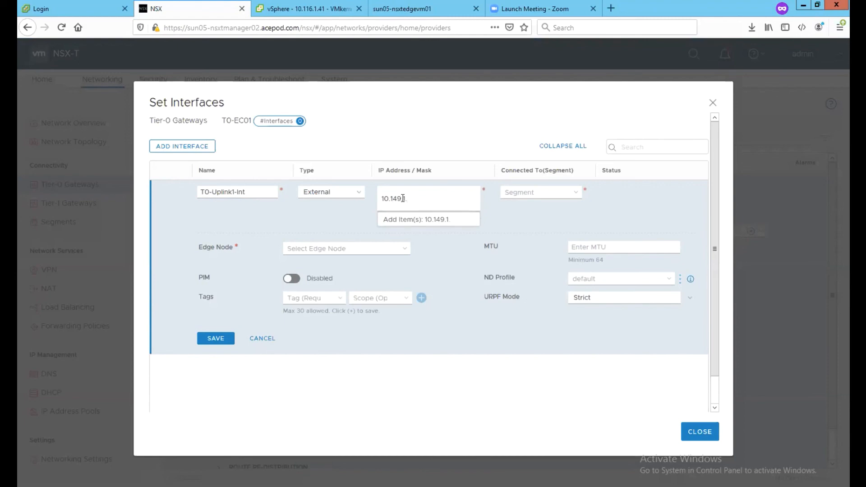
pyautogui.write('5/24')
pyautogui.press('Return')
# Step: Connect it to Seg-T0-Uplink1 on sun05-nsxtedgevm01, finish the name T0-Uplink1-Int1, and save
pyautogui.click(538, 194)
pyautogui.click(531, 204)
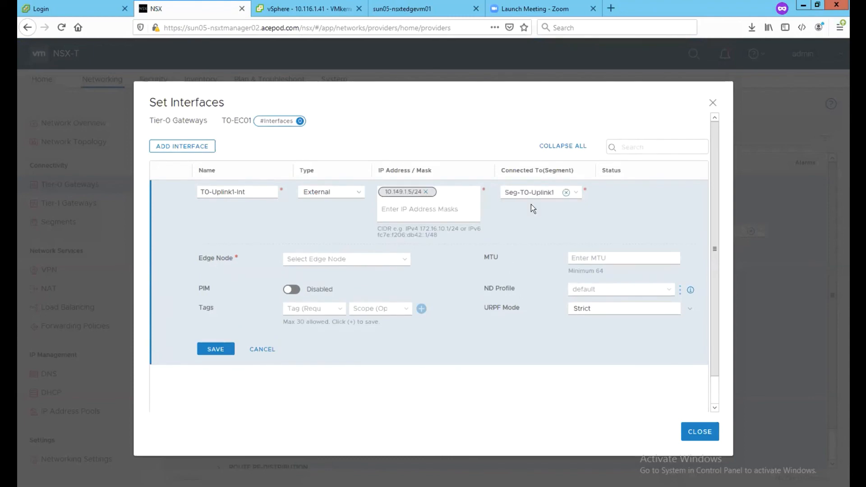
pyautogui.click(391, 260)
pyautogui.click(352, 274)
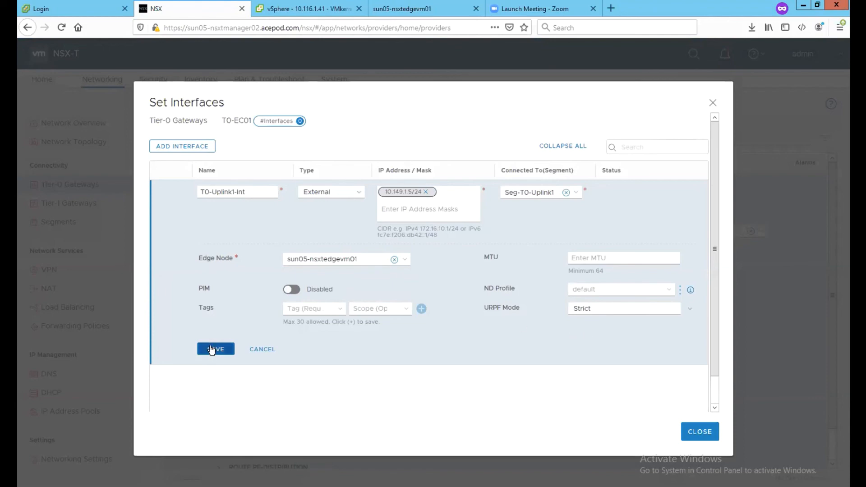
pyautogui.write('1')
pyautogui.hotkey('ctrl', 'a')
pyautogui.hotkey('ctrl', 'c')
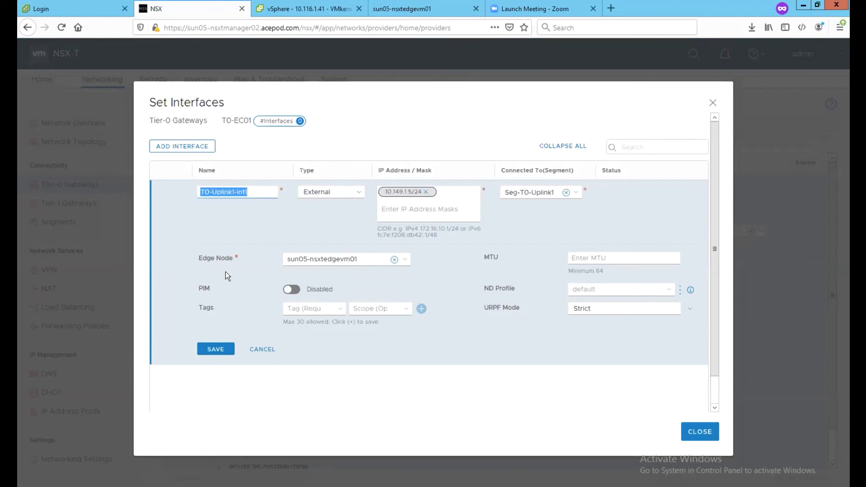
pyautogui.click(215, 350)
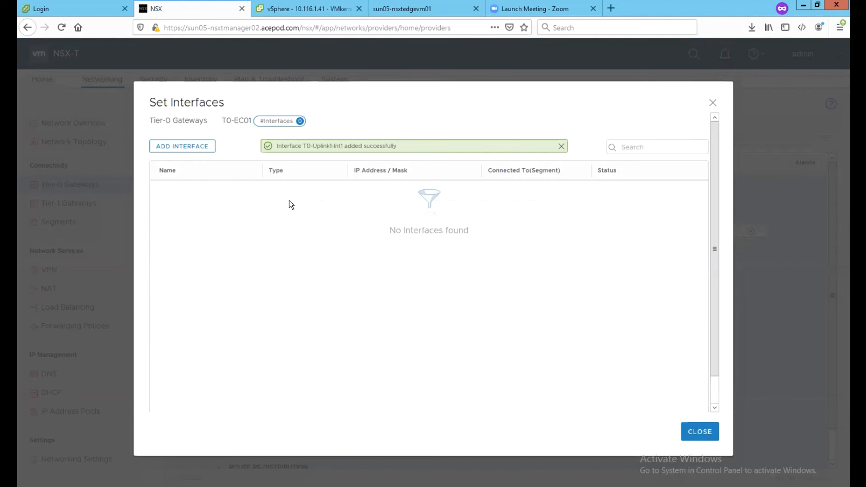
pyautogui.scroll(-1, 427, 315)
pyautogui.click(183, 403)
pyautogui.scroll(1, 216, 180)
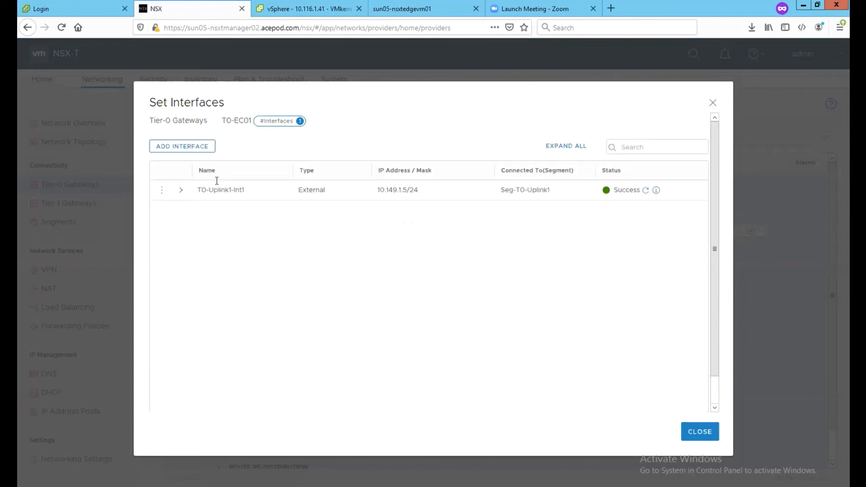
# Step: Add a second interface named T0-Uplink1-Int2 with address 10.149.1.6/24
pyautogui.click(187, 146)
pyautogui.hotkey('ctrl', 'v')
pyautogui.press('BackSpace')
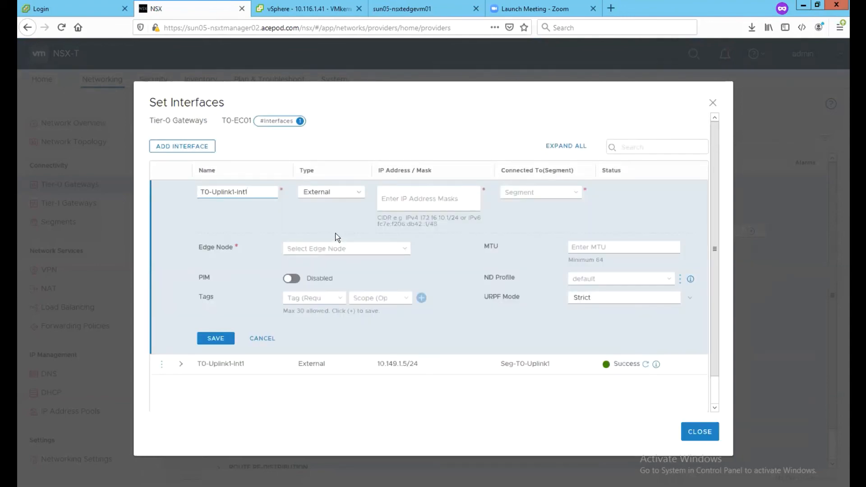
pyautogui.write('2')
pyautogui.click(397, 202)
pyautogui.write('10.149')
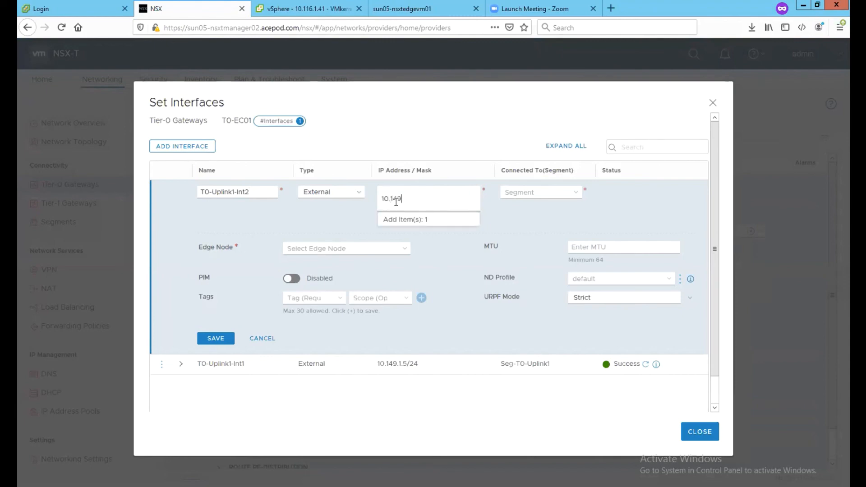
pyautogui.write('.1.6/24')
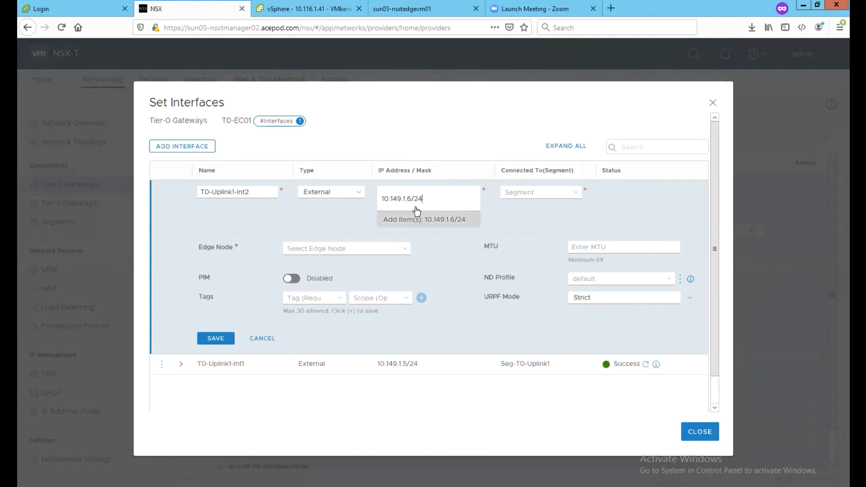
pyautogui.click(418, 218)
# Step: Connect it to Seg-T0-Uplink1 on sun05-nsxtedgevm02, save, and close the list once it shows Success
pyautogui.click(542, 192)
pyautogui.click(540, 205)
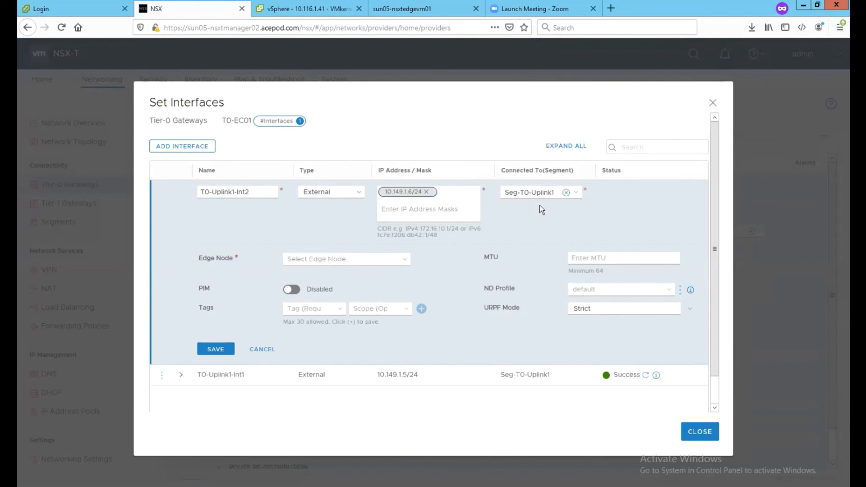
pyautogui.click(394, 256)
pyautogui.click(320, 285)
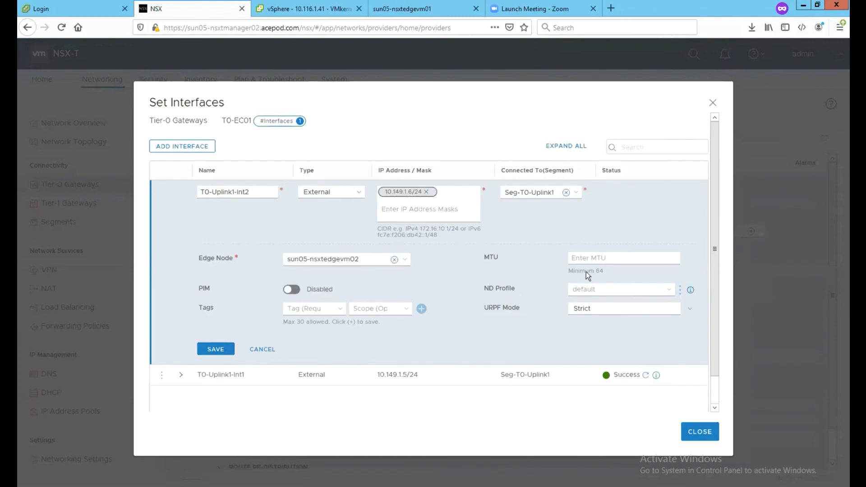
pyautogui.click(215, 350)
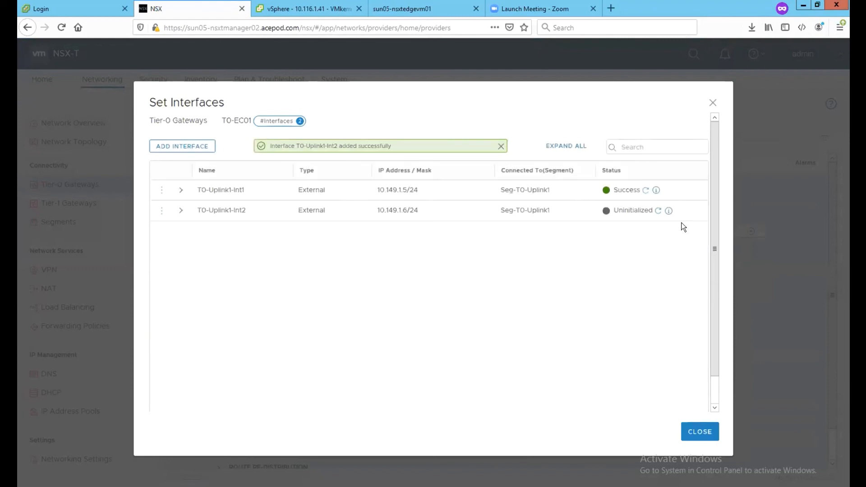
pyautogui.click(657, 212)
pyautogui.click(694, 430)
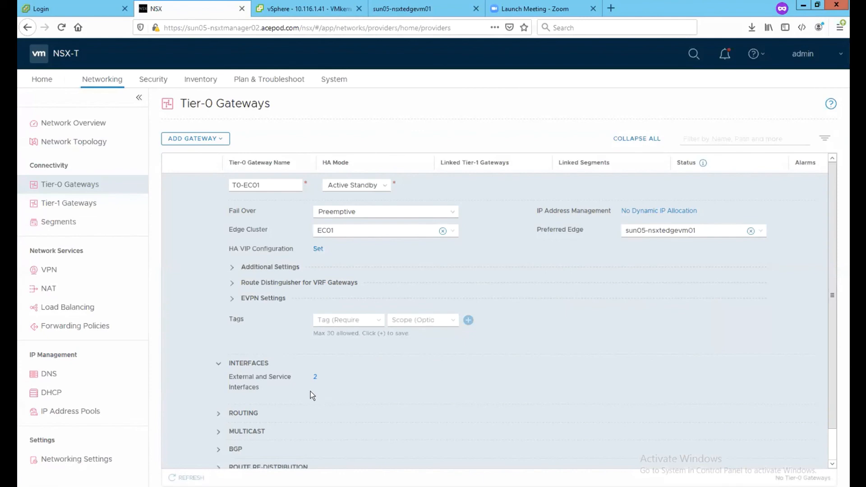
# Step: Add HA VIP 10.149.1.4/24 attached to T0-Uplink1-Int1 and T0-Uplink1-Int2
pyautogui.click(318, 249)
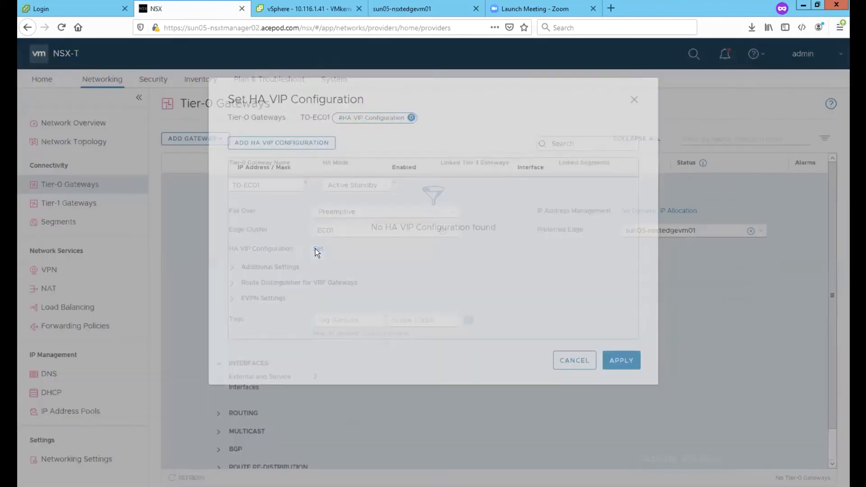
pyautogui.click(308, 183)
pyautogui.write('10.149.1.4/24')
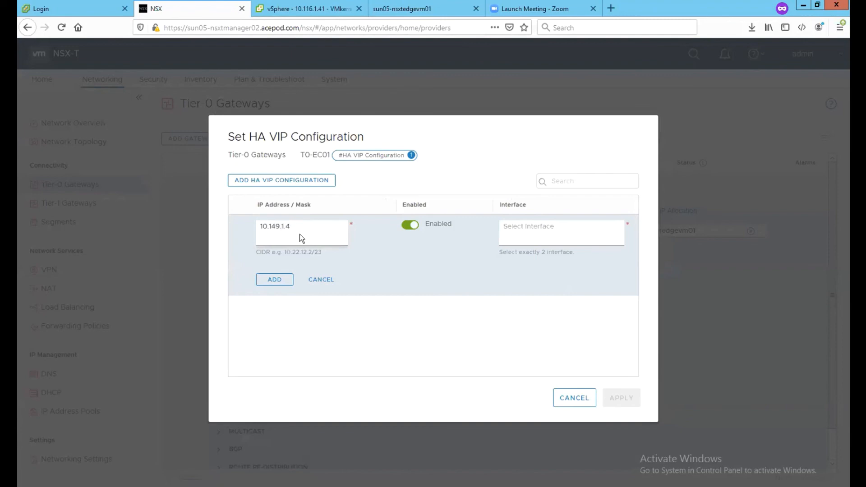
pyautogui.click(302, 253)
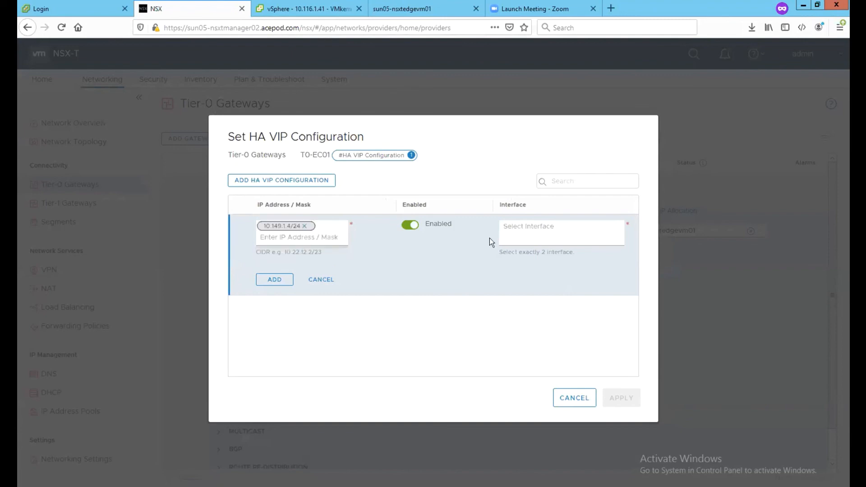
pyautogui.click(509, 233)
pyautogui.click(520, 243)
pyautogui.click(523, 238)
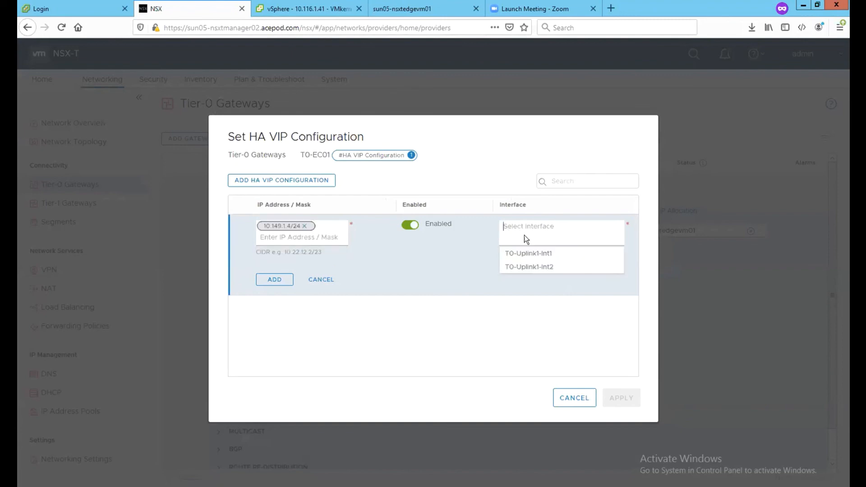
pyautogui.click(519, 253)
pyautogui.click(523, 252)
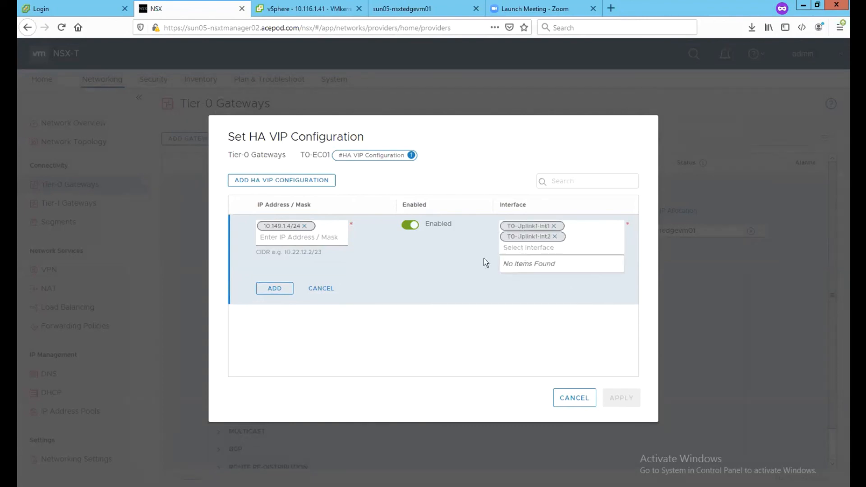
pyautogui.click(262, 288)
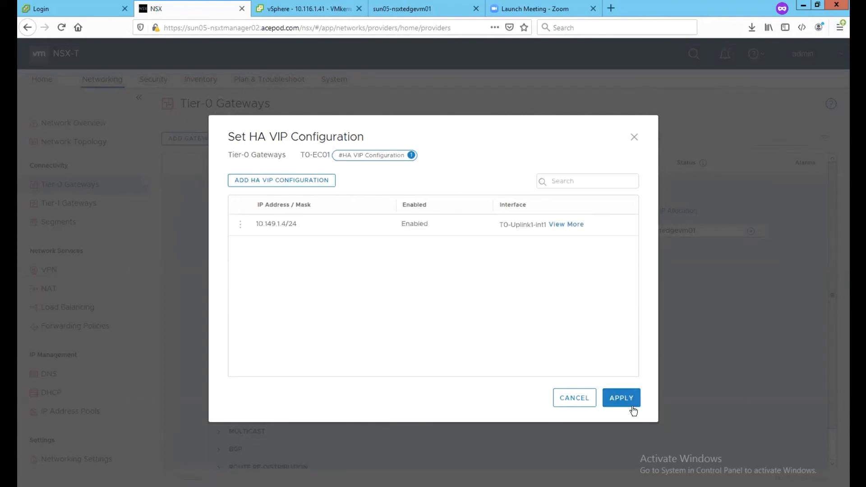
# Step: Apply the HA VIP configuration to T0-EC01 and save the gateway
pyautogui.click(622, 399)
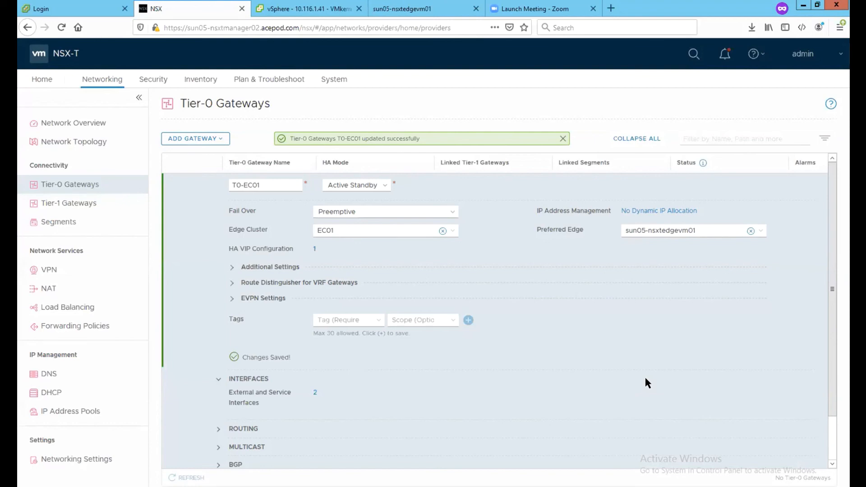
pyautogui.scroll(-3, 648, 383)
pyautogui.scroll(3, 648, 383)
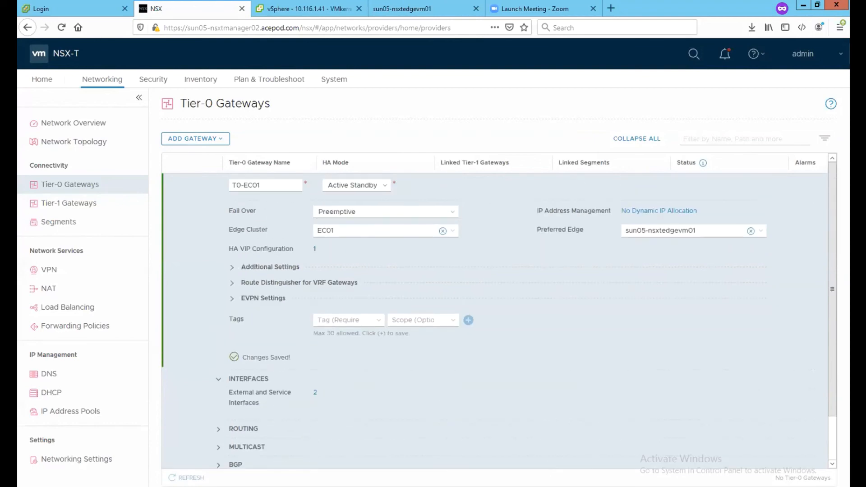
pyautogui.click(479, 486)
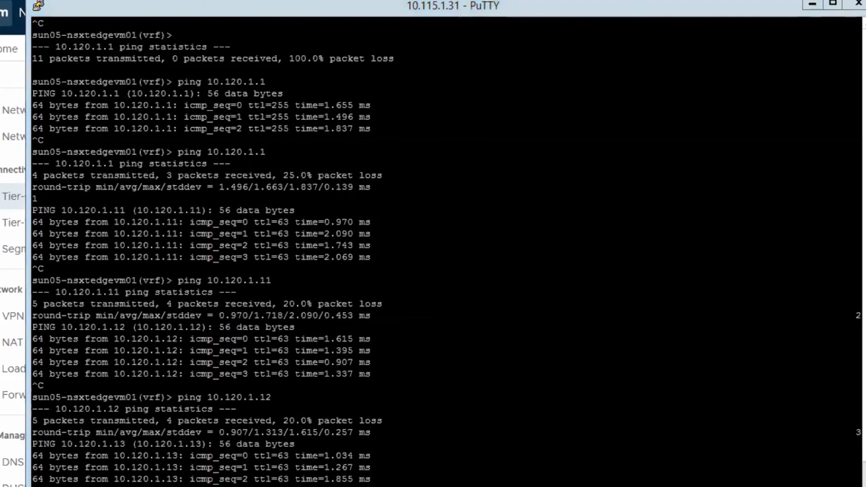
# Step: Open the recent PuTTY session to 172.16.100.250, log in, and maximize the terminal
pyautogui.rightClick(616, 486)
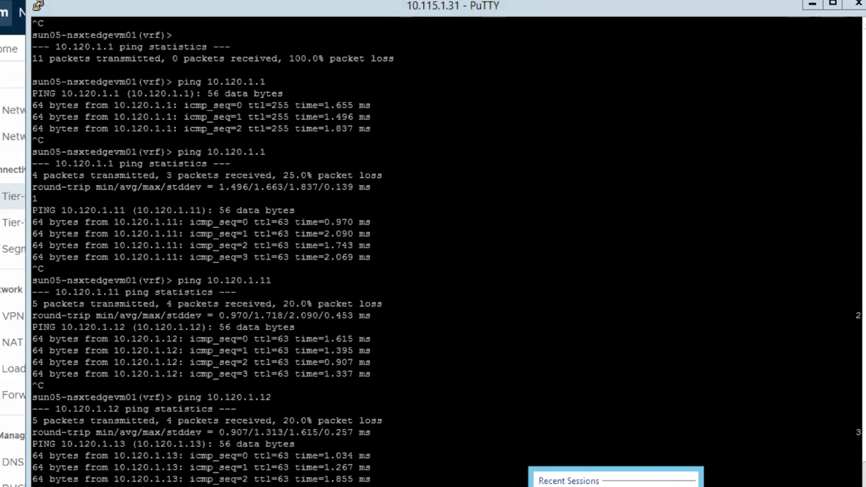
pyautogui.click(616, 486)
pyautogui.write('cisco')
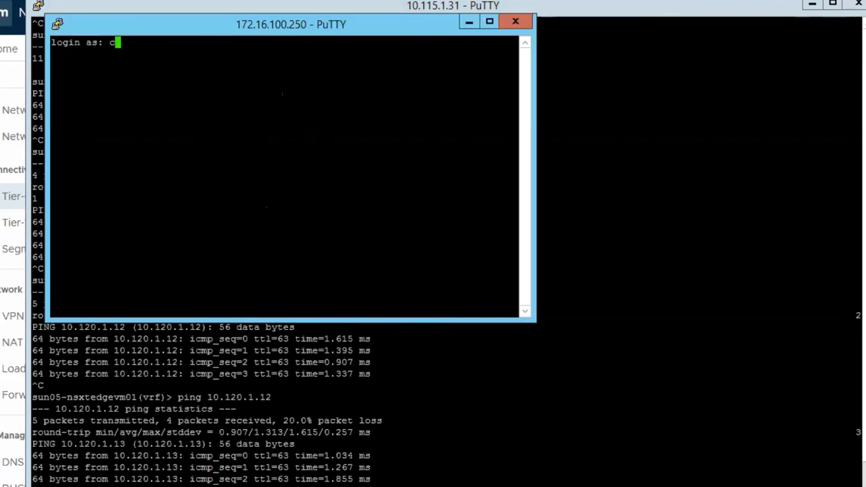
pyautogui.press('Return')
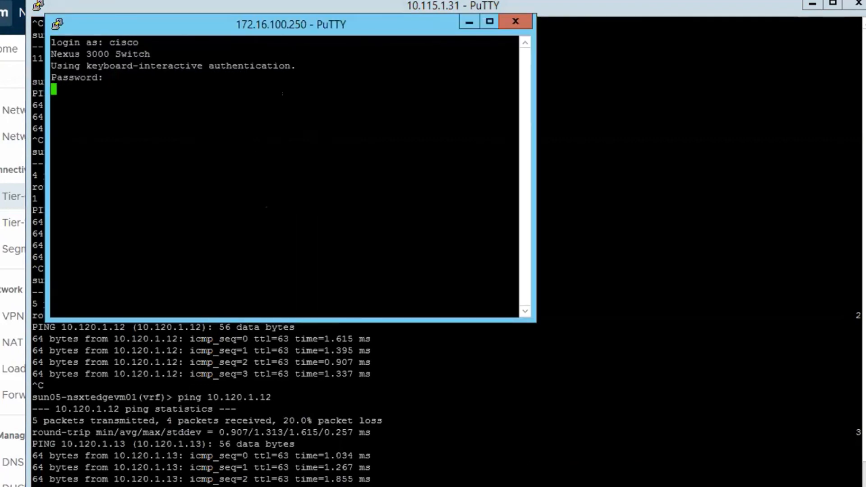
pyautogui.press('Return')
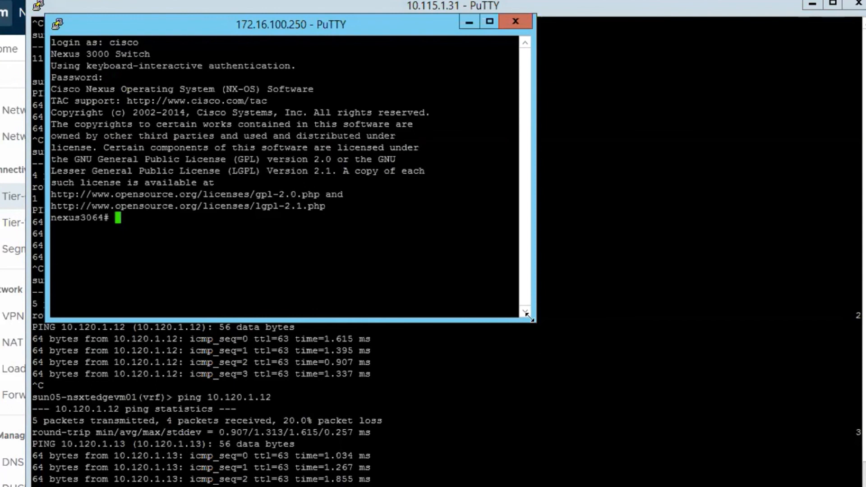
pyautogui.moveTo(530, 318); pyautogui.dragTo(865, 486)
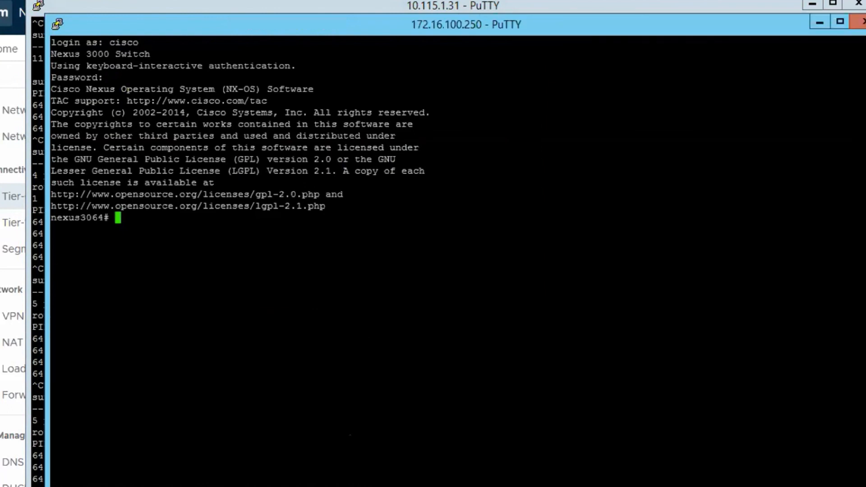
# Step: Ping the uplink gateway 10.149.1.1 and the HA VIP 10.149.1.4 from the switch
pyautogui.write('ping 10.149')
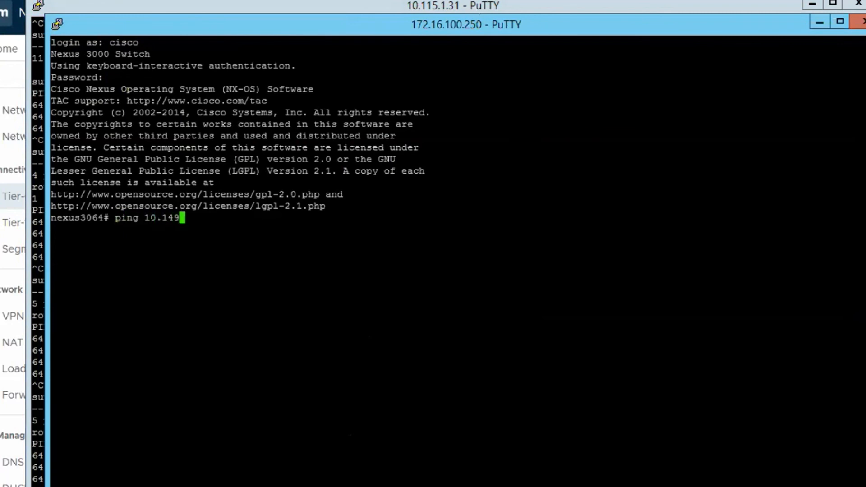
pyautogui.write('.1.1.')
pyautogui.press('Return')
pyautogui.hotkey('ctrl', 'c')
pyautogui.press('Up')
pyautogui.press('BackSpace')
pyautogui.write('4# ping 10.149.1.4')
pyautogui.press('Return')
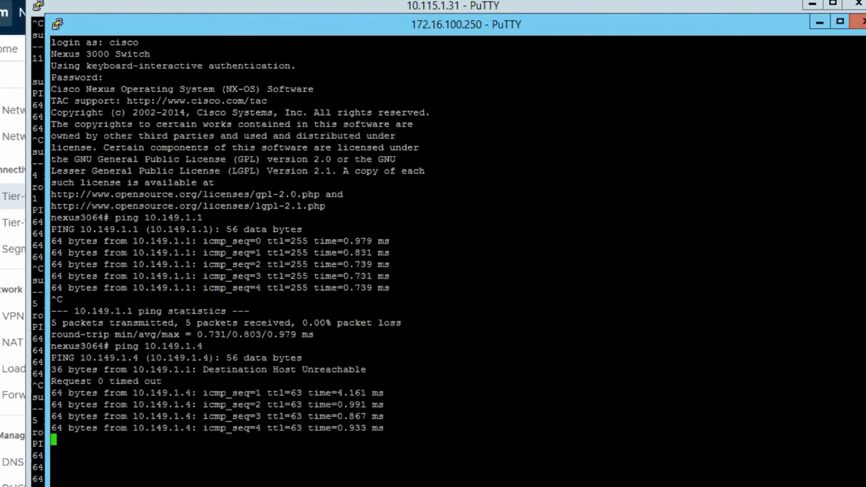
# Step: Ping the uplink interface addresses 10.149.1.5 and 10.149.1.6
pyautogui.press('Up')
pyautogui.press('BackSpace')
pyautogui.write('5')
pyautogui.press('Return')
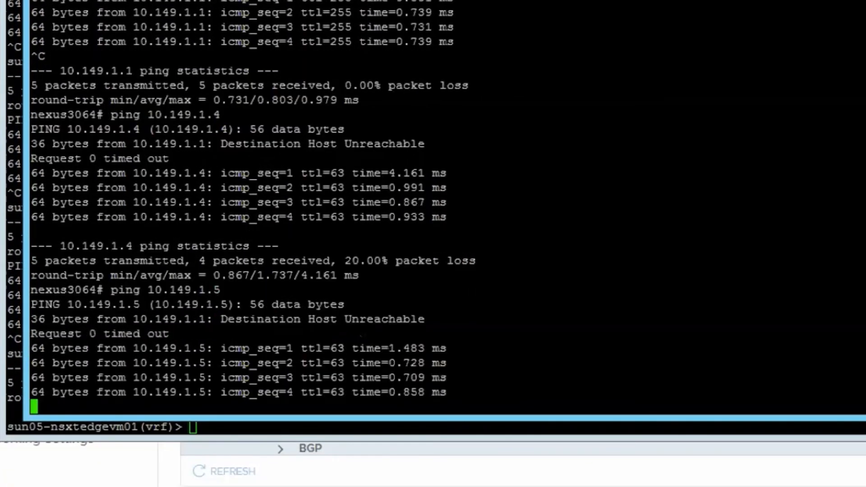
pyautogui.hotkey('ctrl', 'c')
pyautogui.press('Up')
pyautogui.press('BackSpace')
pyautogui.write('6')
pyautogui.press('Return')
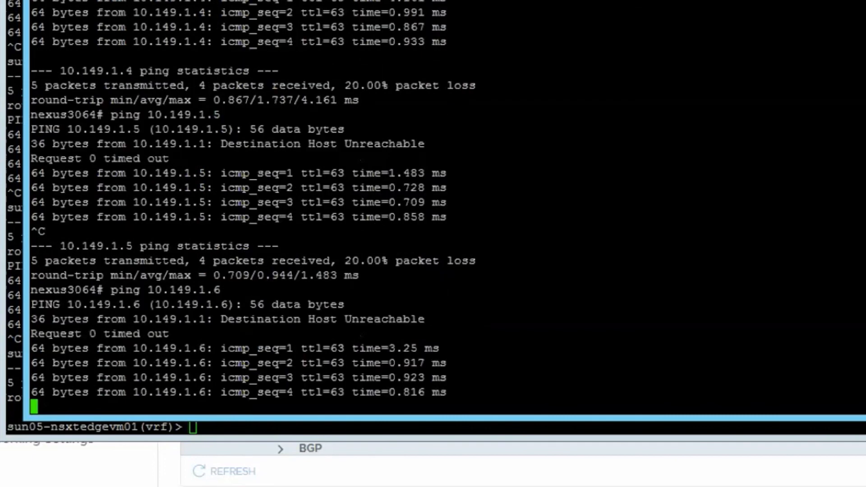
pyautogui.hotkey('ctrl', 'c')
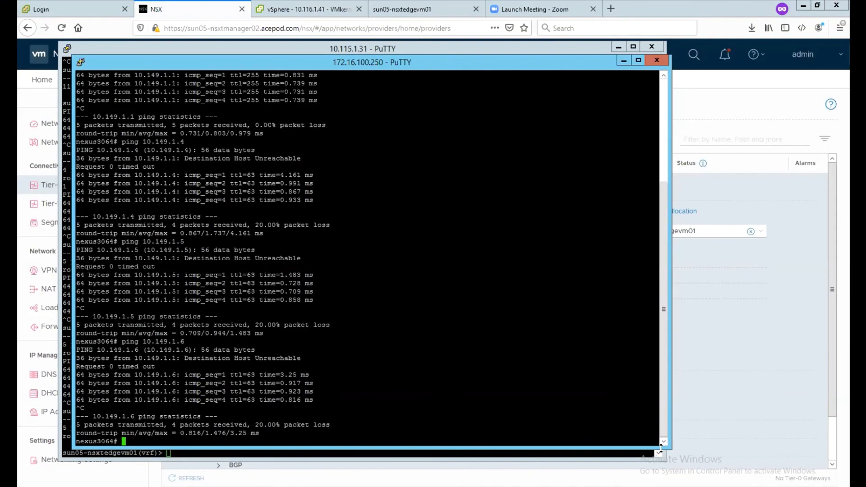
# Step: Switch to the vSphere Client and go to Workload Management
pyautogui.click(776, 298)
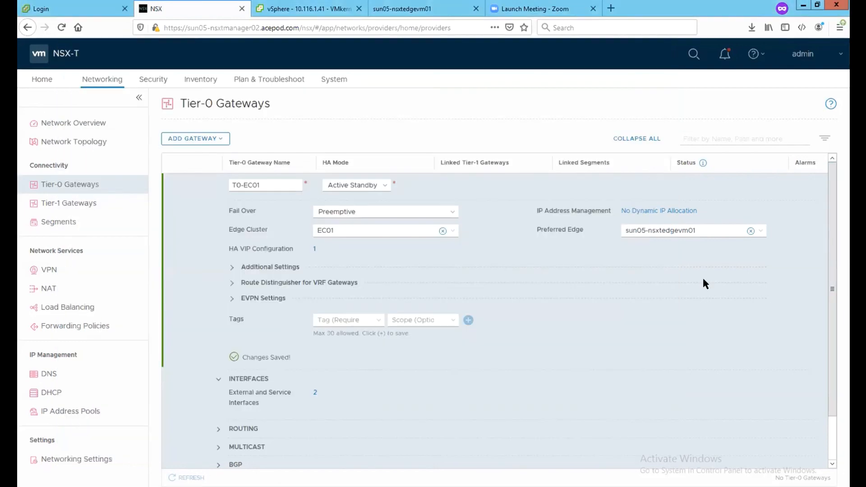
pyautogui.click(307, 9)
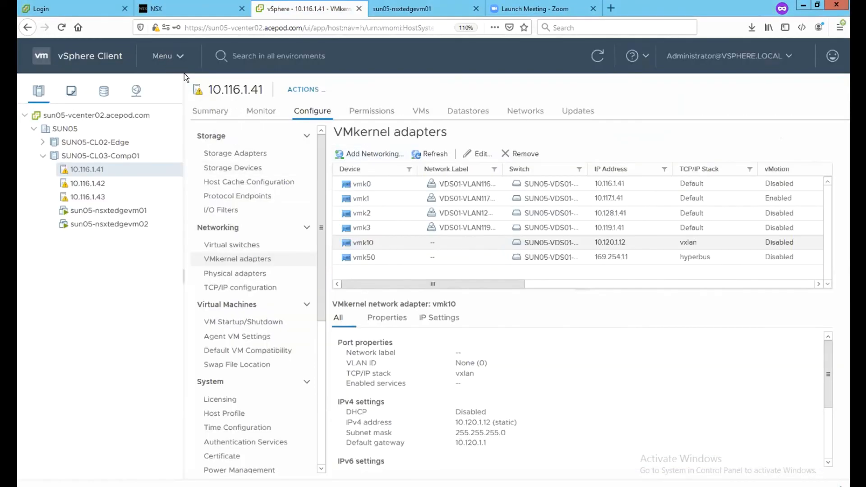
pyautogui.click(162, 56)
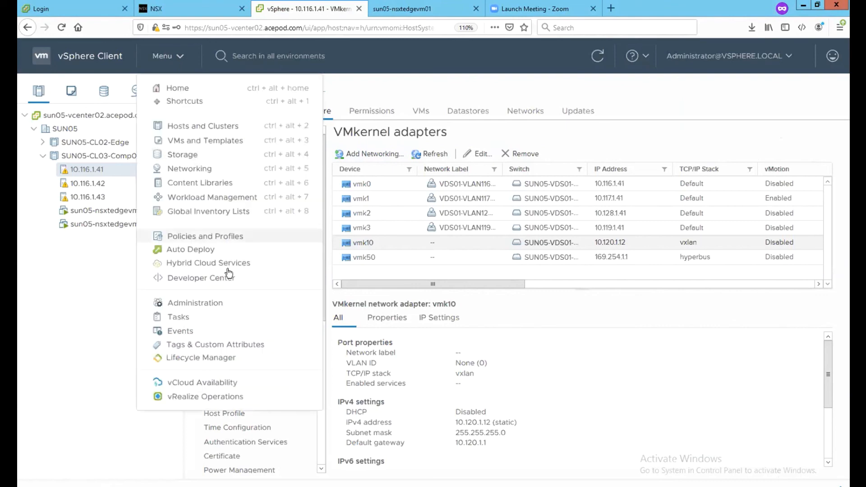
pyautogui.click(228, 199)
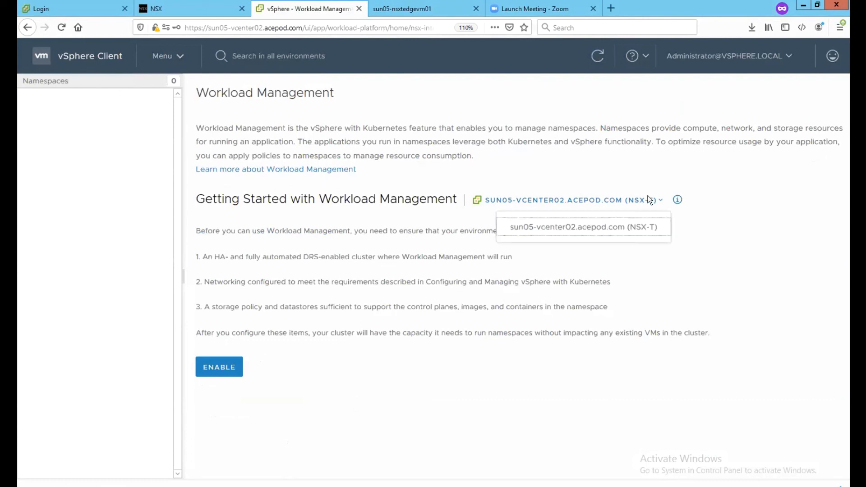
# Step: Start enabling Workload Management on SUN05-CL03-Comp01 with the Tiny control plane size
pyautogui.click(232, 368)
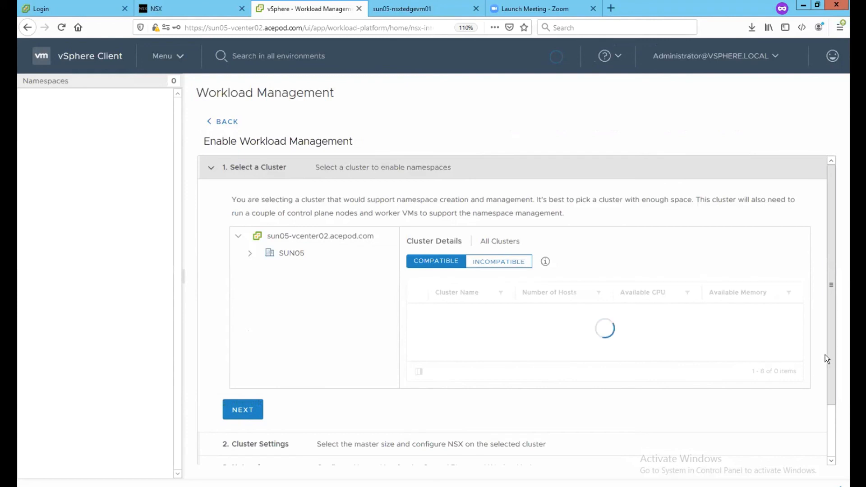
pyautogui.scroll(-3, 793, 410)
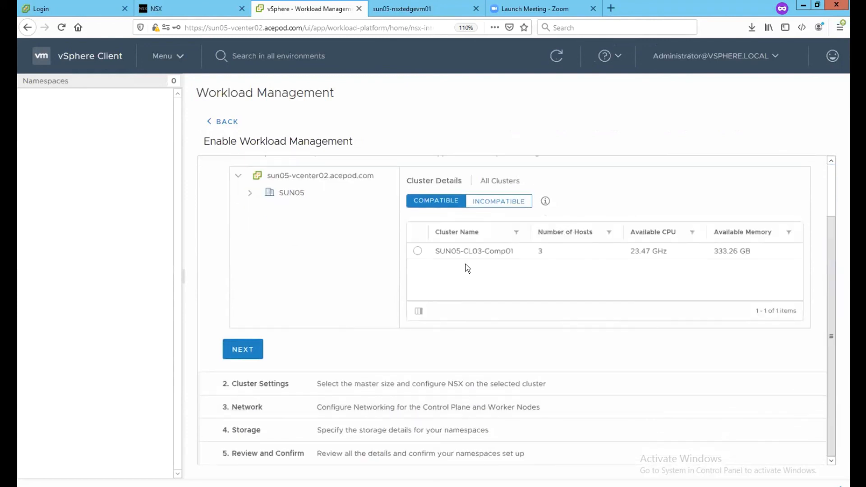
pyautogui.click(419, 250)
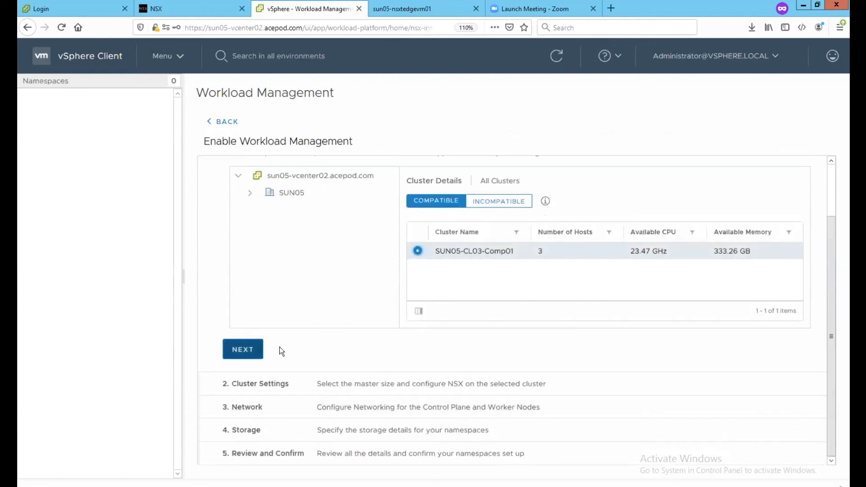
pyautogui.click(242, 350)
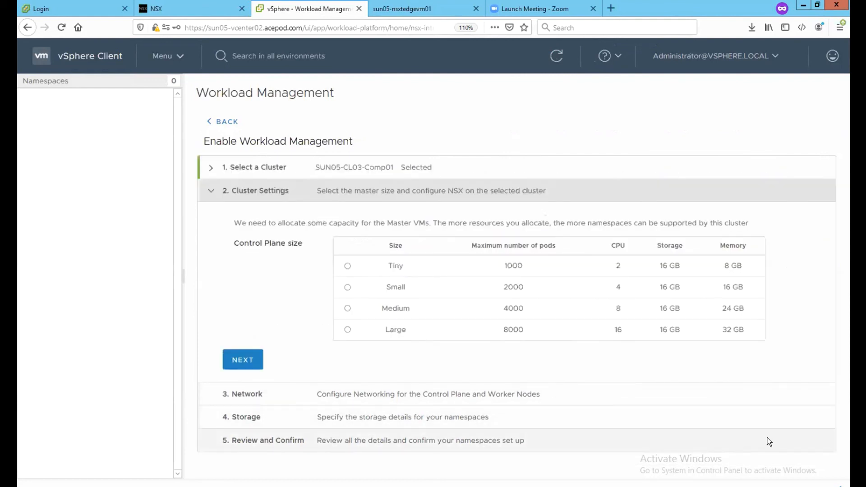
pyautogui.click(348, 267)
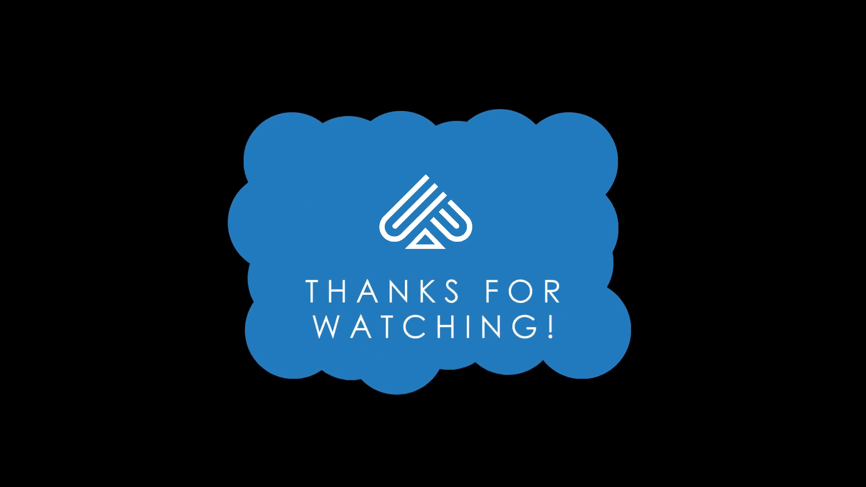